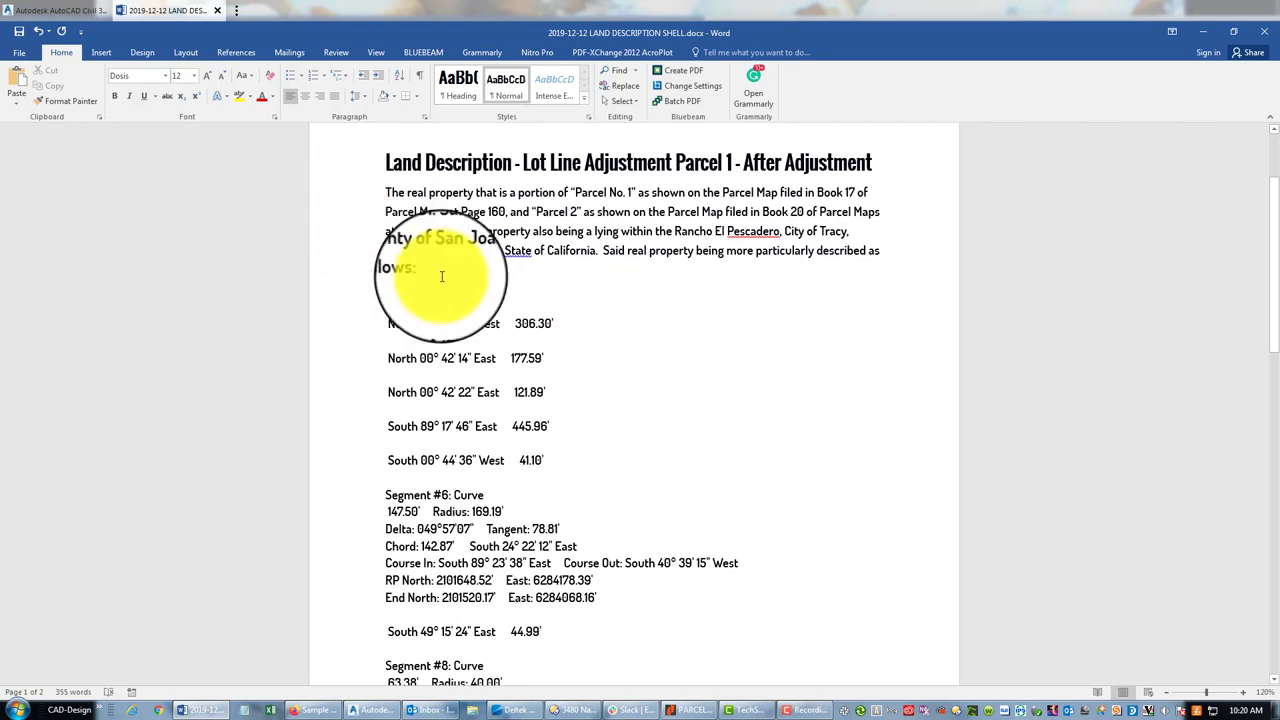
- Review the bearing and curve calls in the Parcel 1 land description through to the signature block
scroll(571, 400, "down", 10)
scroll(600, 460, "down", 5)
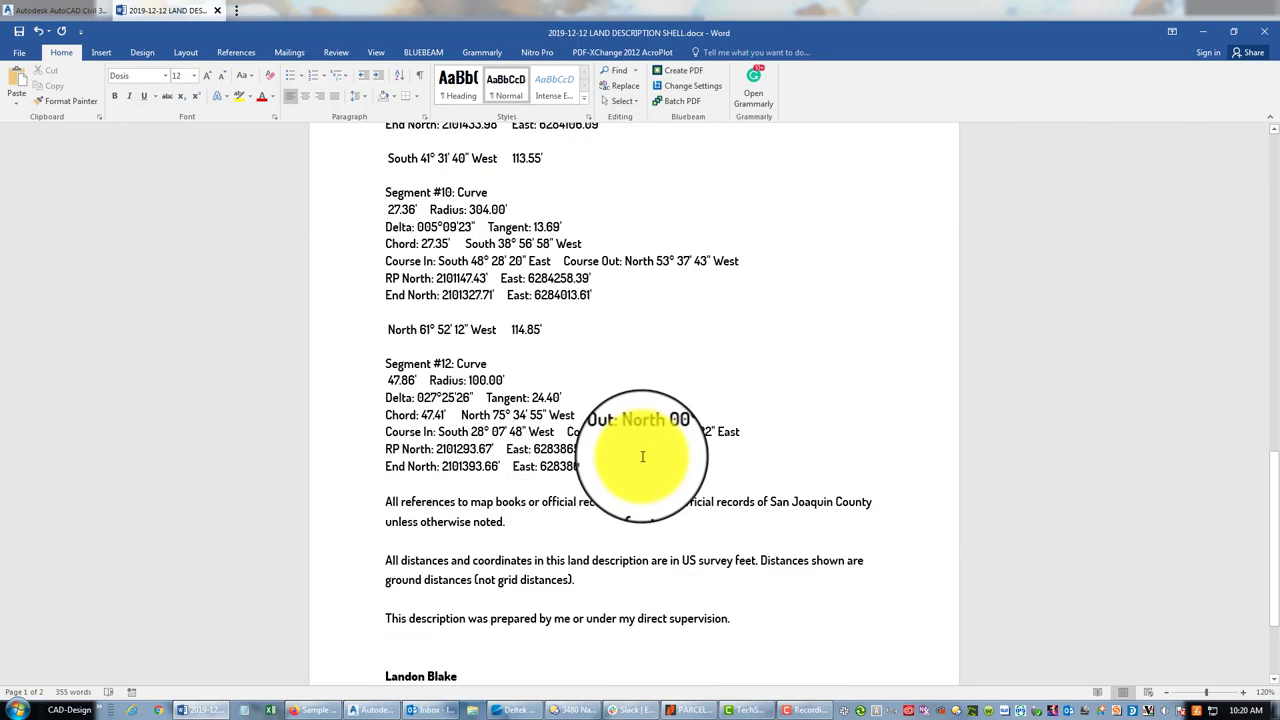
scroll(545, 368, "up", 15)
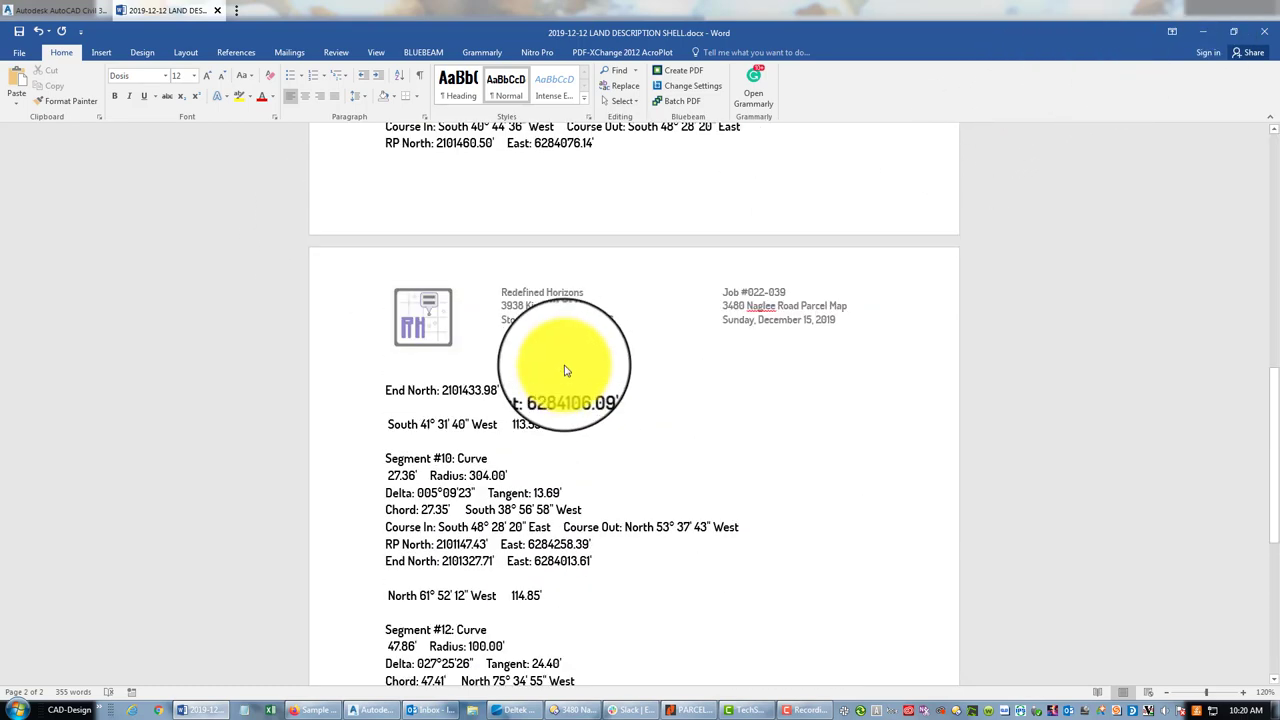
scroll(395, 413, "up", 2)
scroll(395, 413, "up", 3)
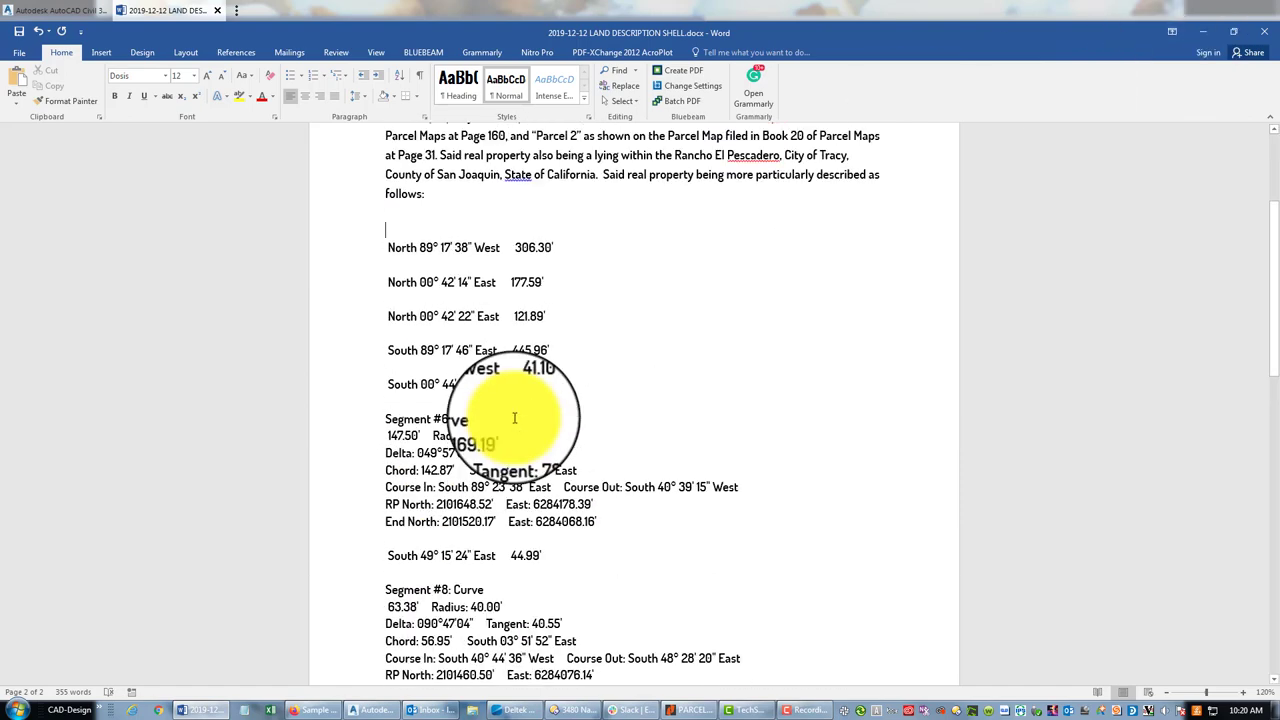
- Switch to Civil 3D and examine the selected polyline that forms the parcel's south boundary, including the vertex where its curve begins
left_click(1202, 32)
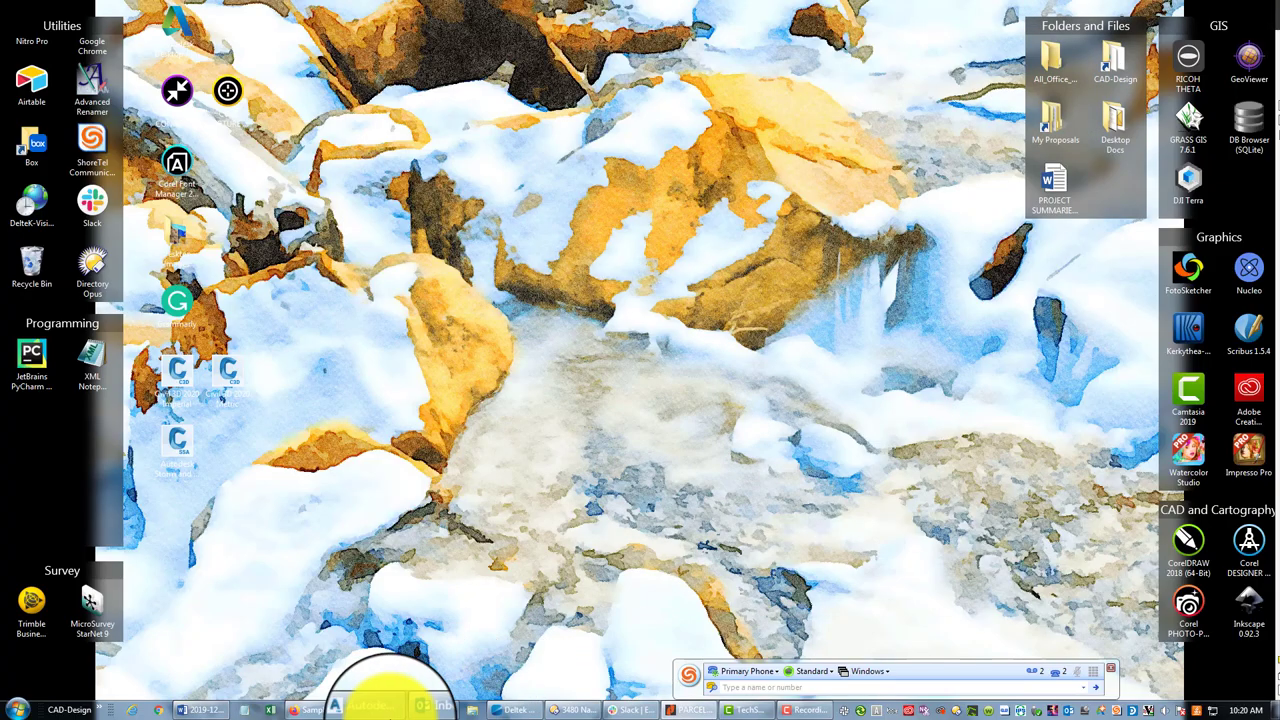
left_click(373, 710)
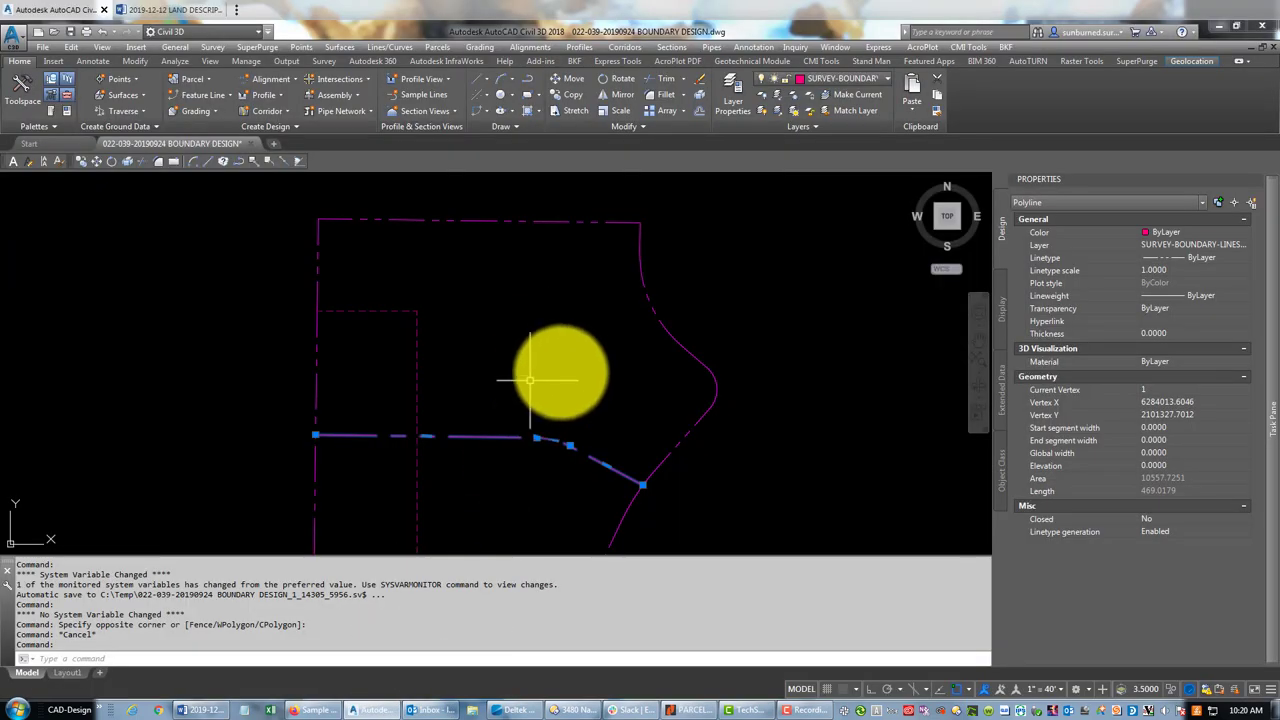
mouse_move(537, 437)
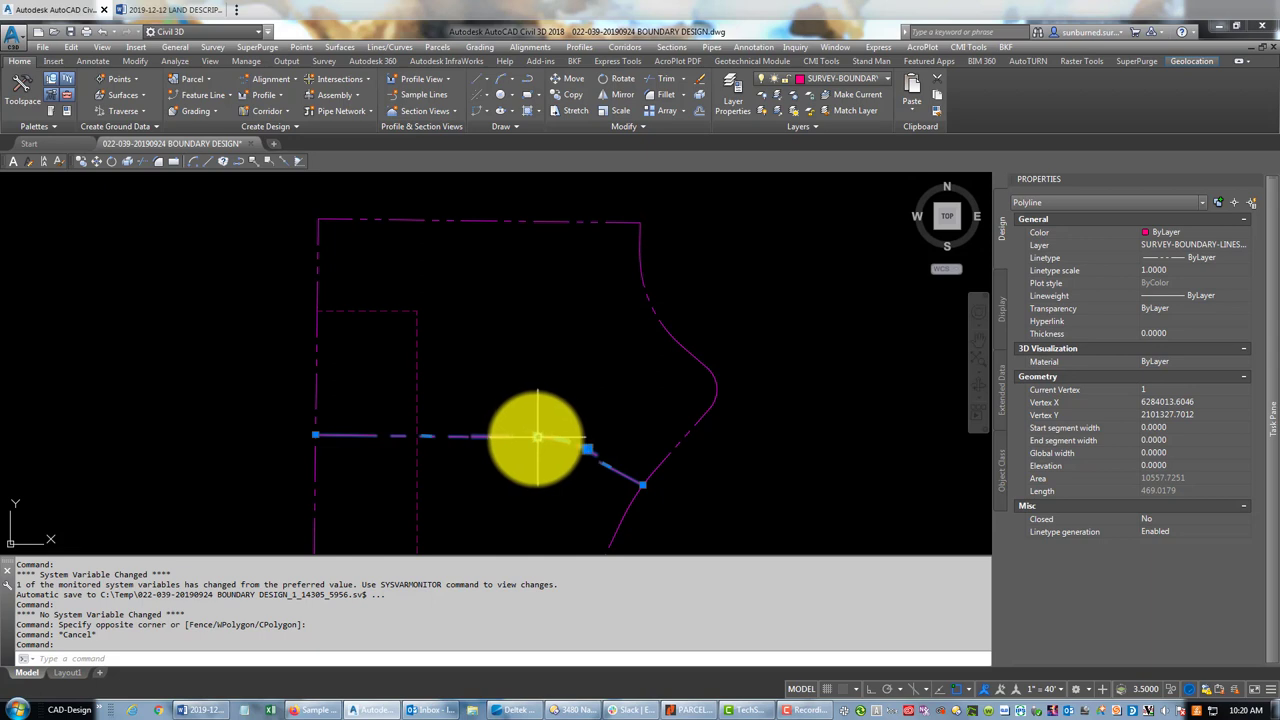
mouse_move(531, 389)
middle_mouse_down()
mouse_move(609, 323)
mouse_move(601, 390)
mouse_move(580, 371)
middle_mouse_up()
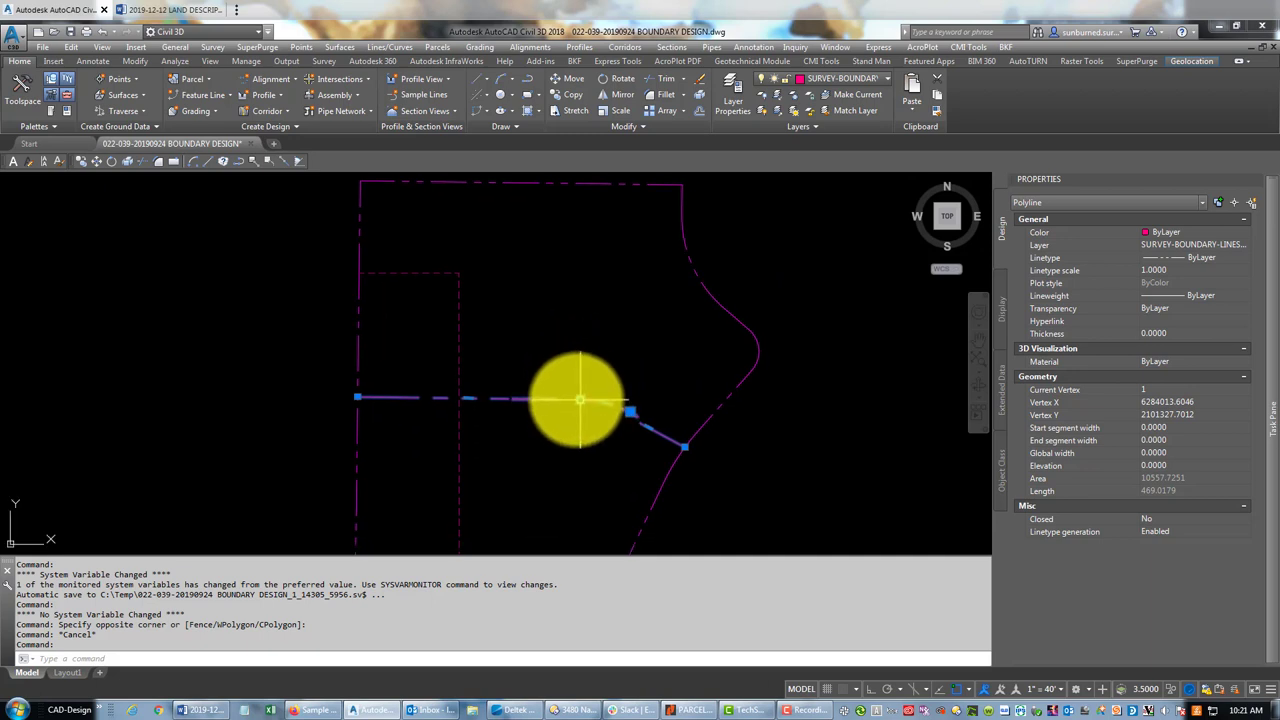
middle_click_drag(579, 322, 574, 357)
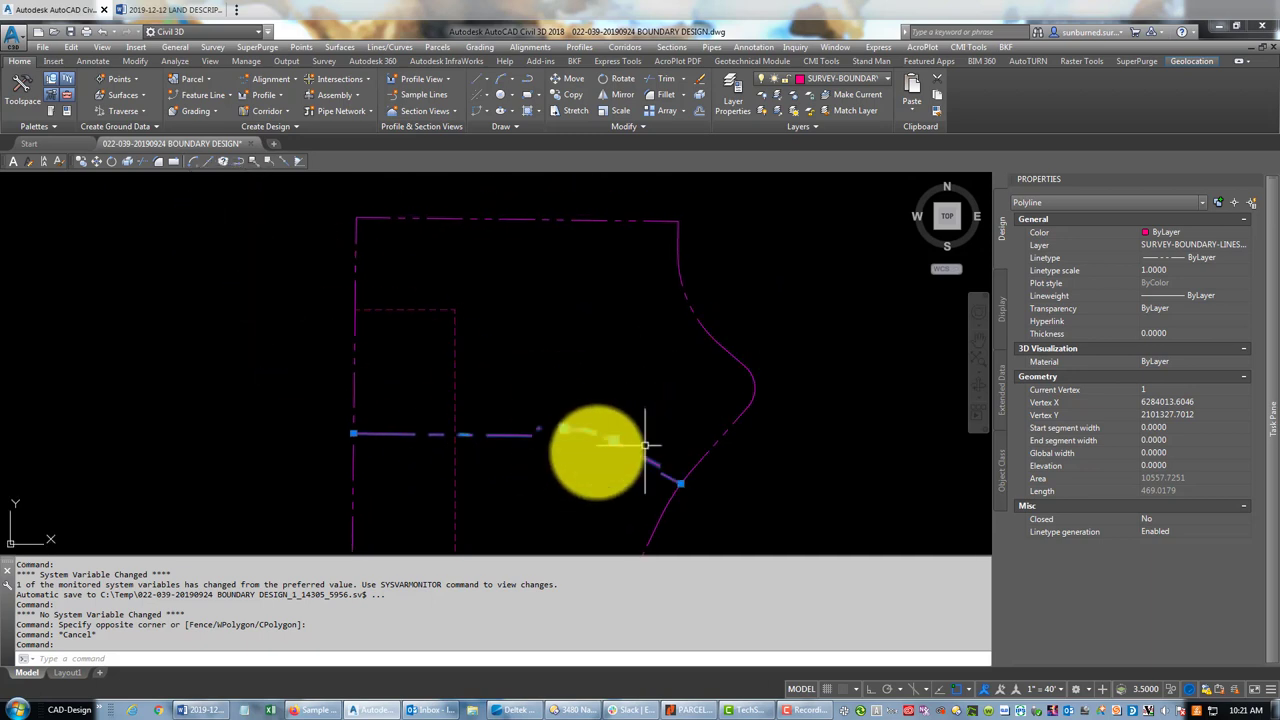
mouse_move(575, 435)
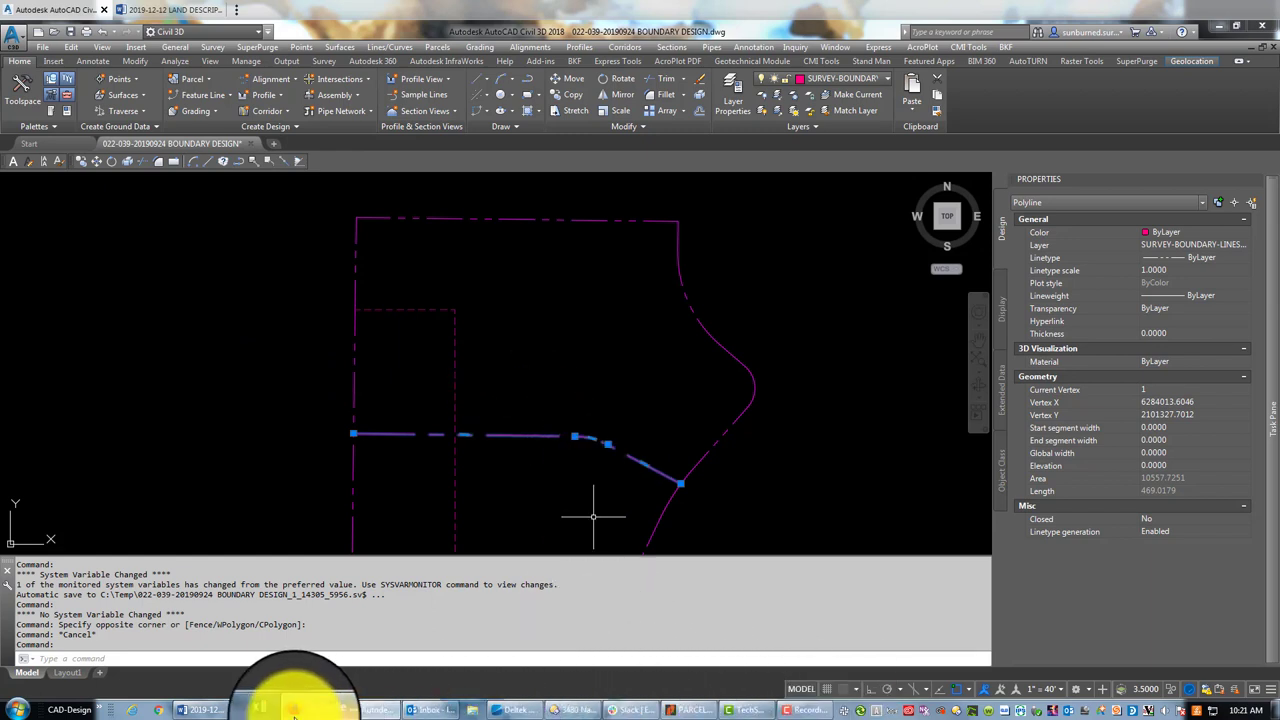
- In the Word description, add "Beginning at a point on the south boundary of the parcel described by this document." above the first course
left_click(216, 712)
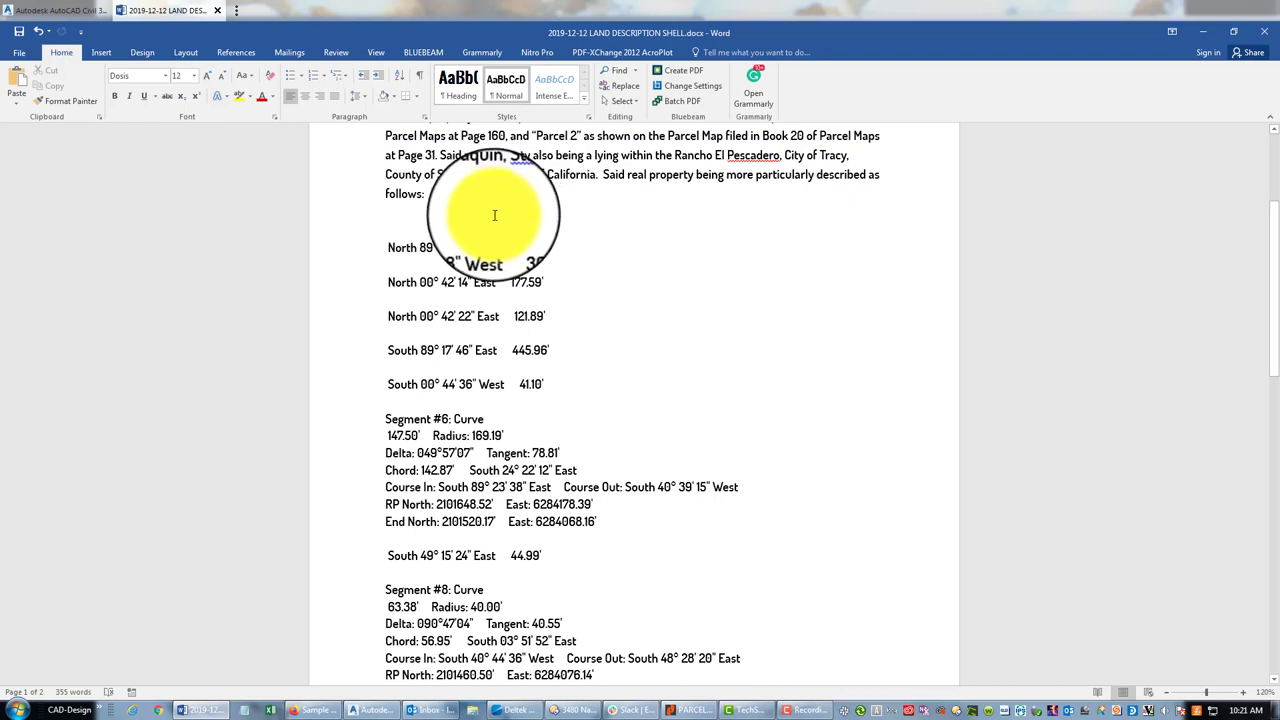
type("Beginnin")
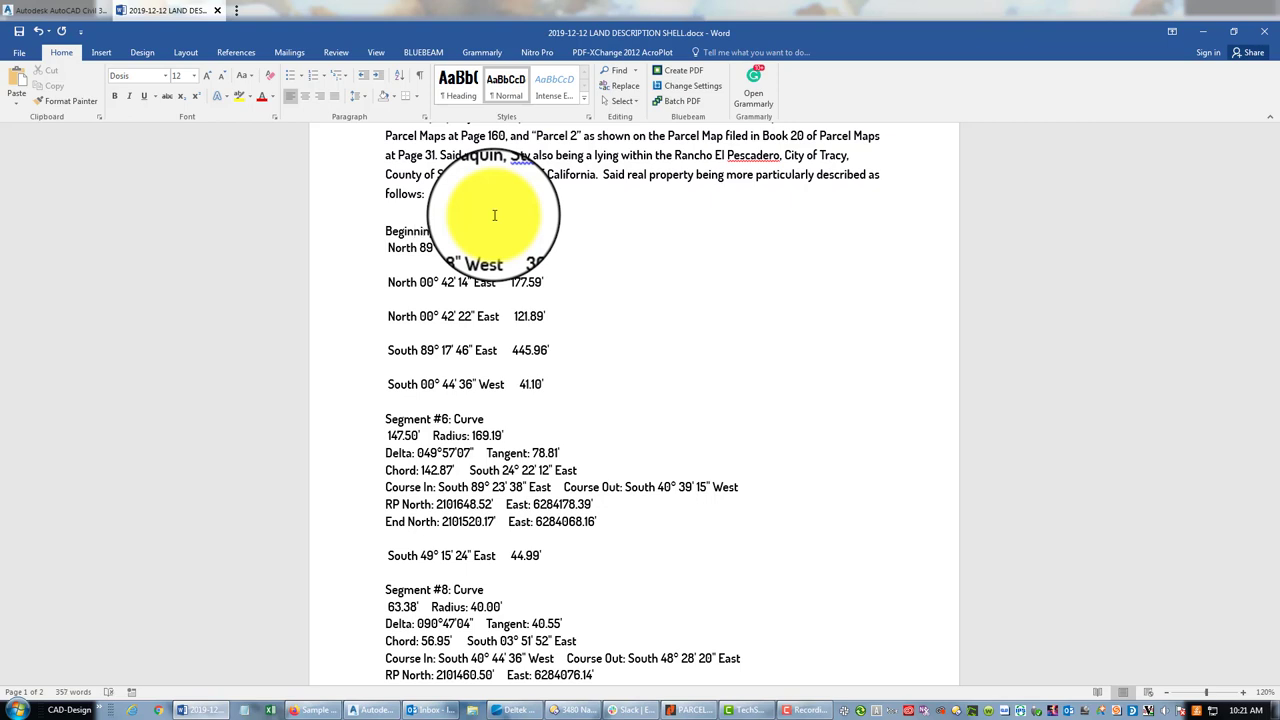
type("point on the ")
type("de")
key("BackSpace")
key("BackSpace")
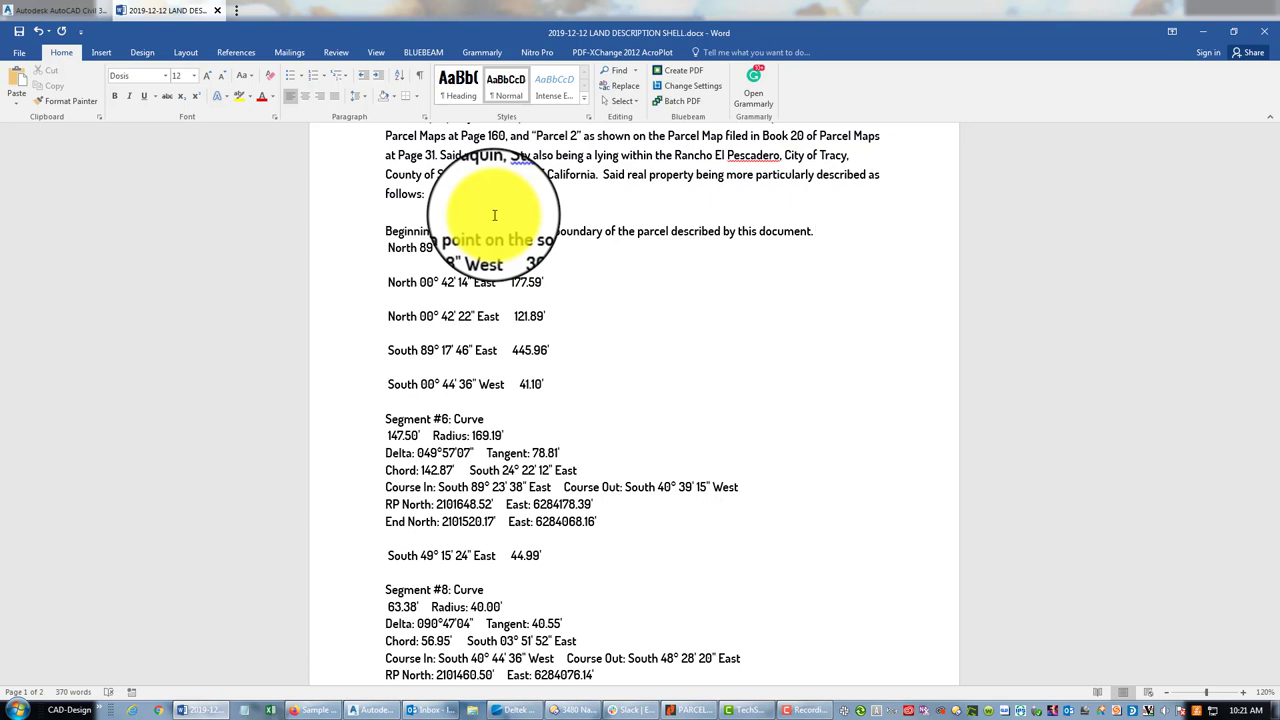
key("Return")
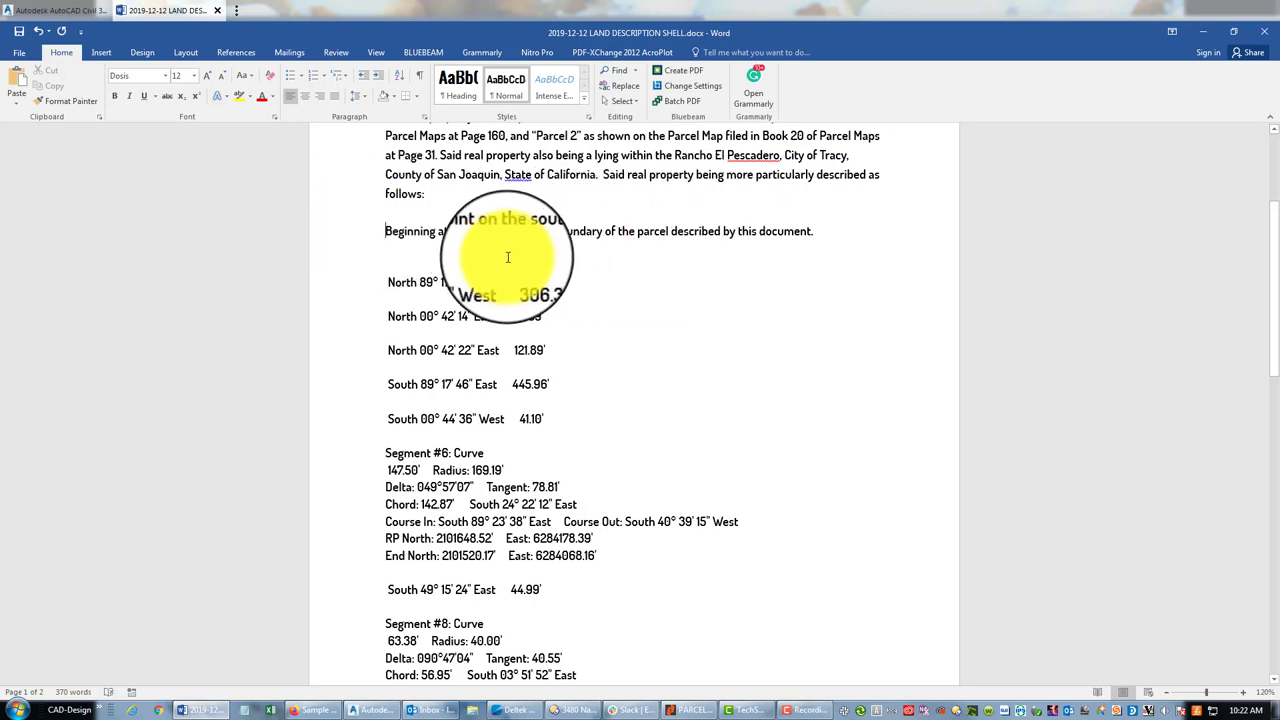
- Remove the extra blank line above the first course and the leading spaces from the first five bearing calls
key("Delete")
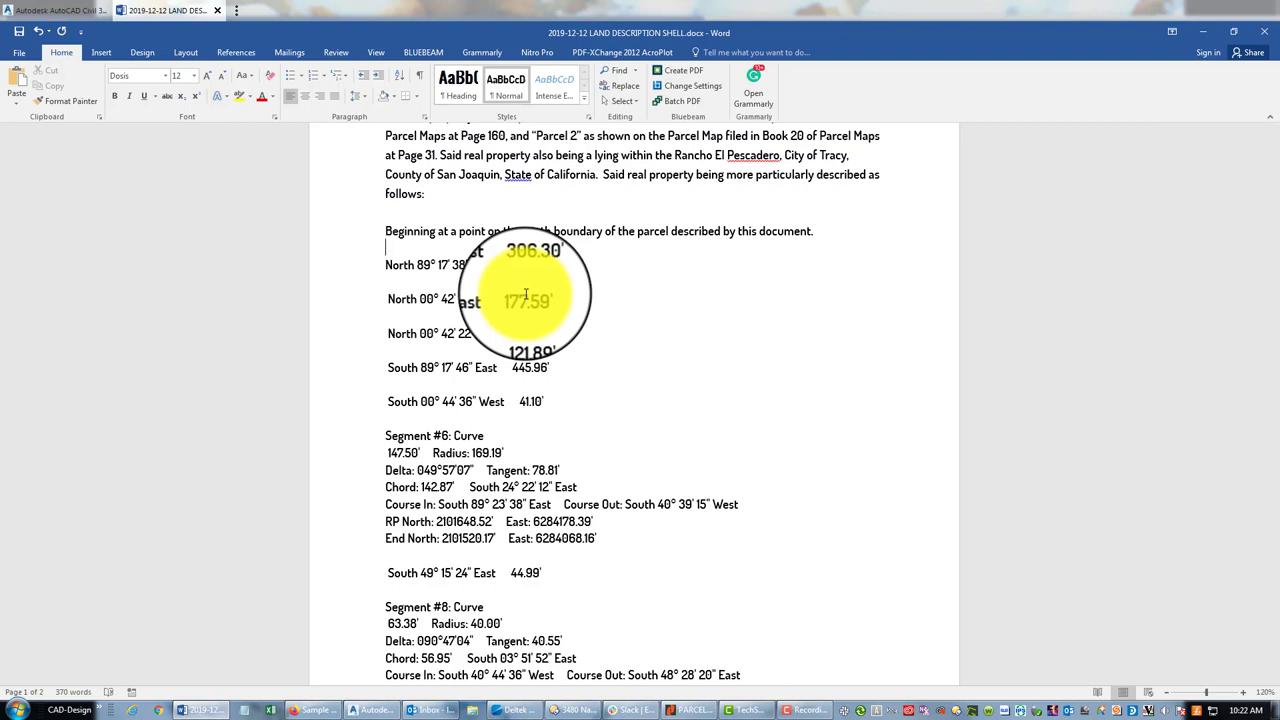
key("Delete")
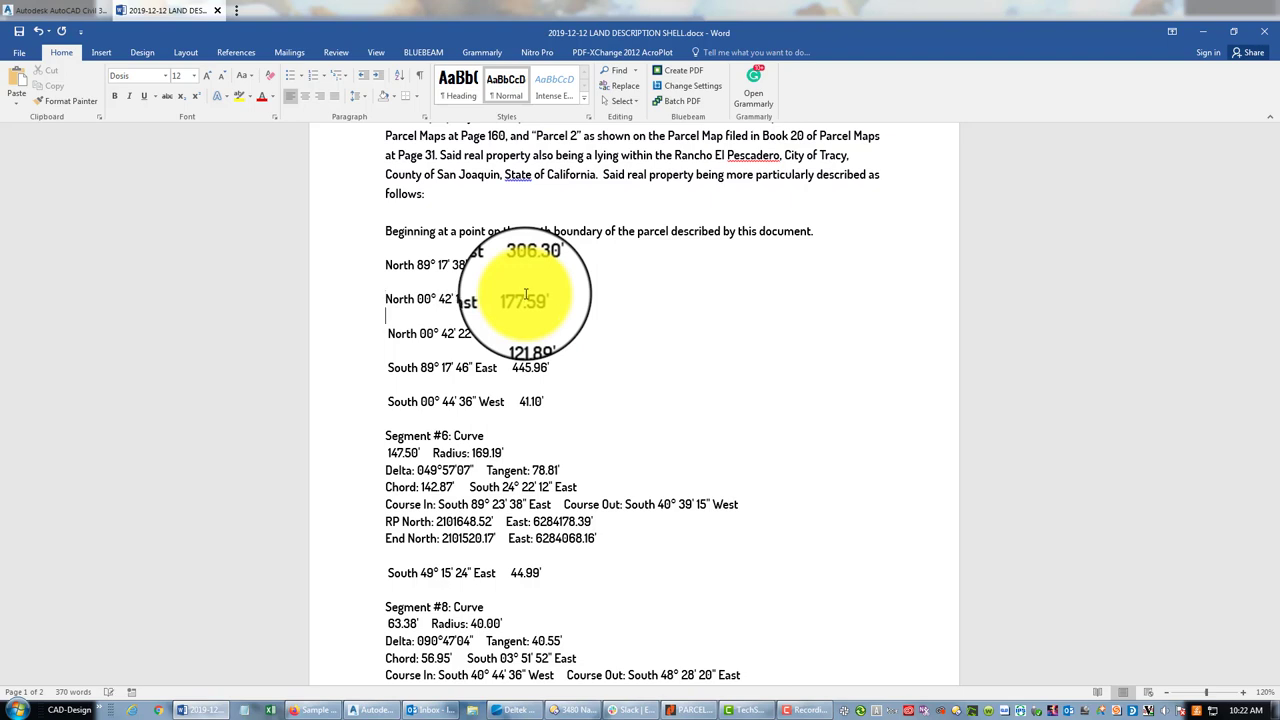
key("Delete")
key("Down")
key("Delete")
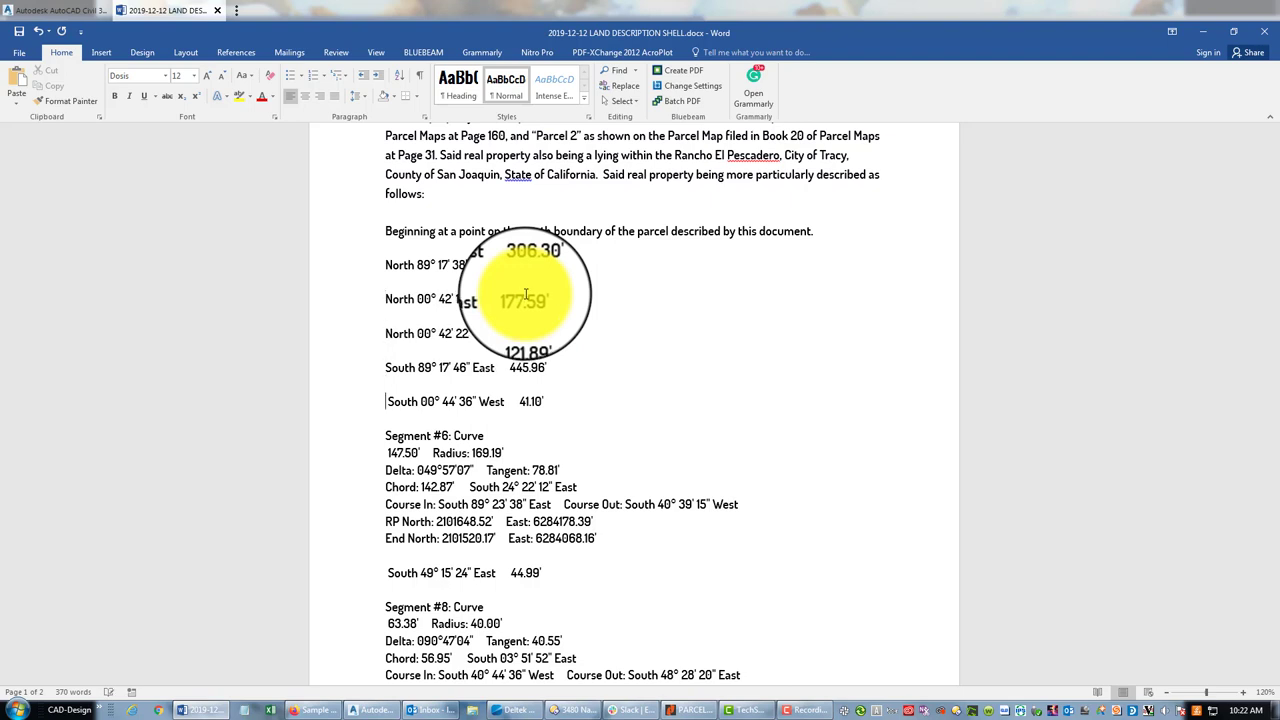
key("Delete")
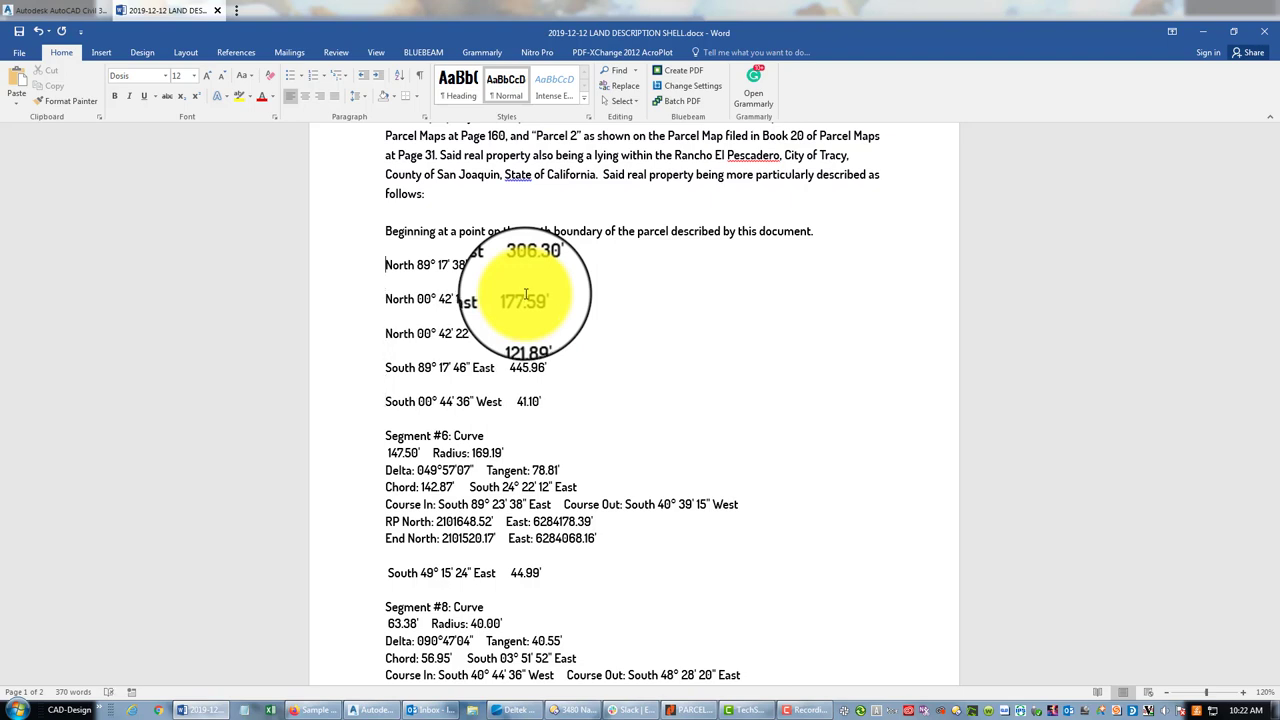
- Insert the template sentence "Then leaving XXX, along XXX, BD, to XXX." as its own paragraph above the first bearing call
key("Return")
key("Return")
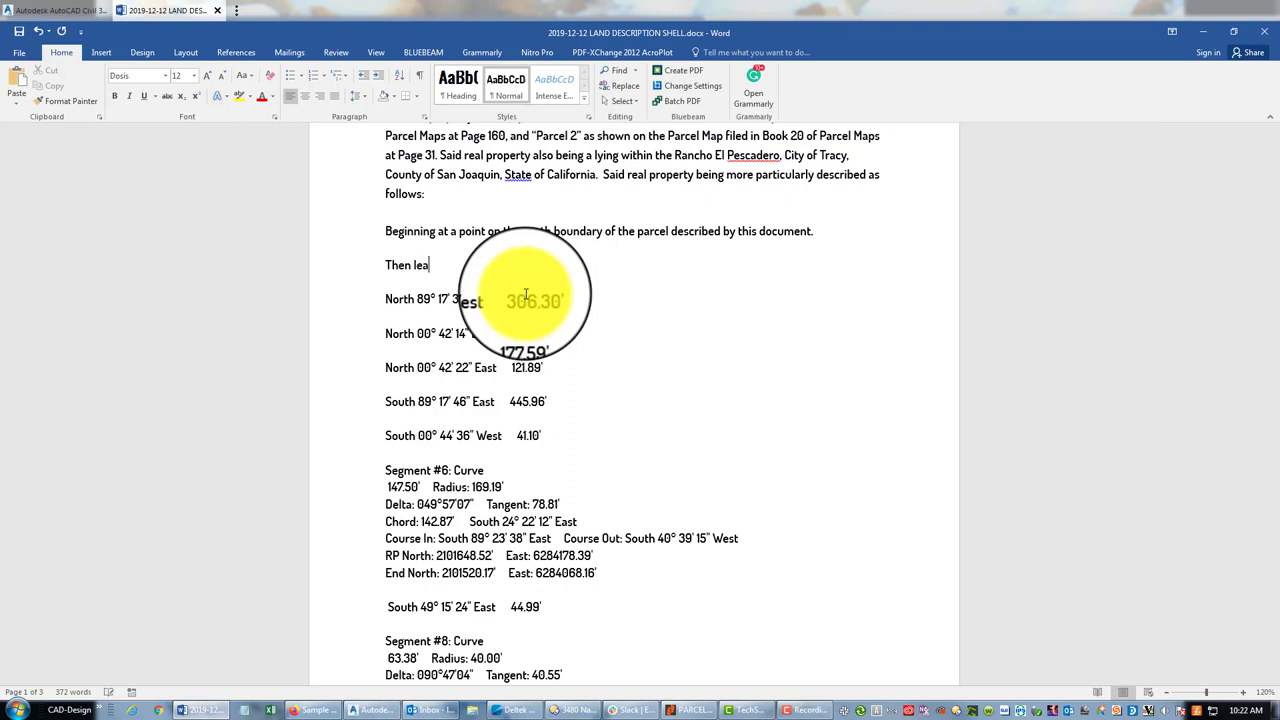
type("ing")
type("along XXX")
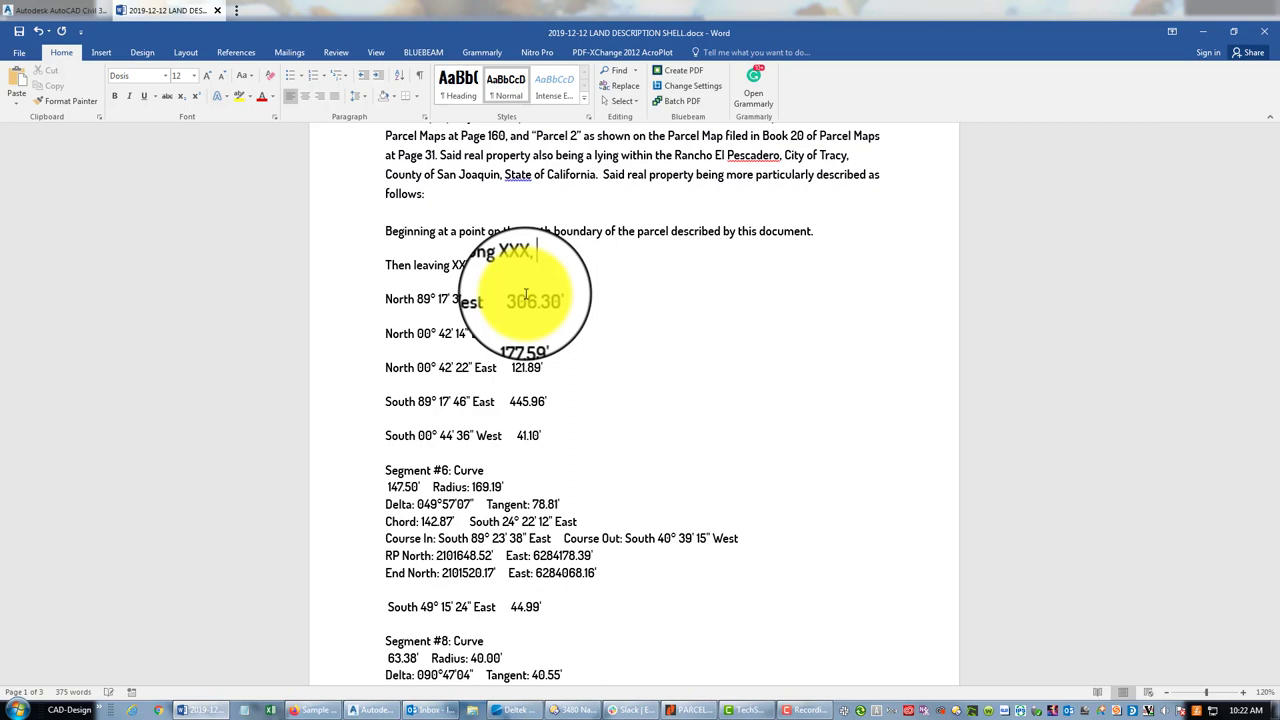
type(", BD, to XXX.")
double_click(461, 265)
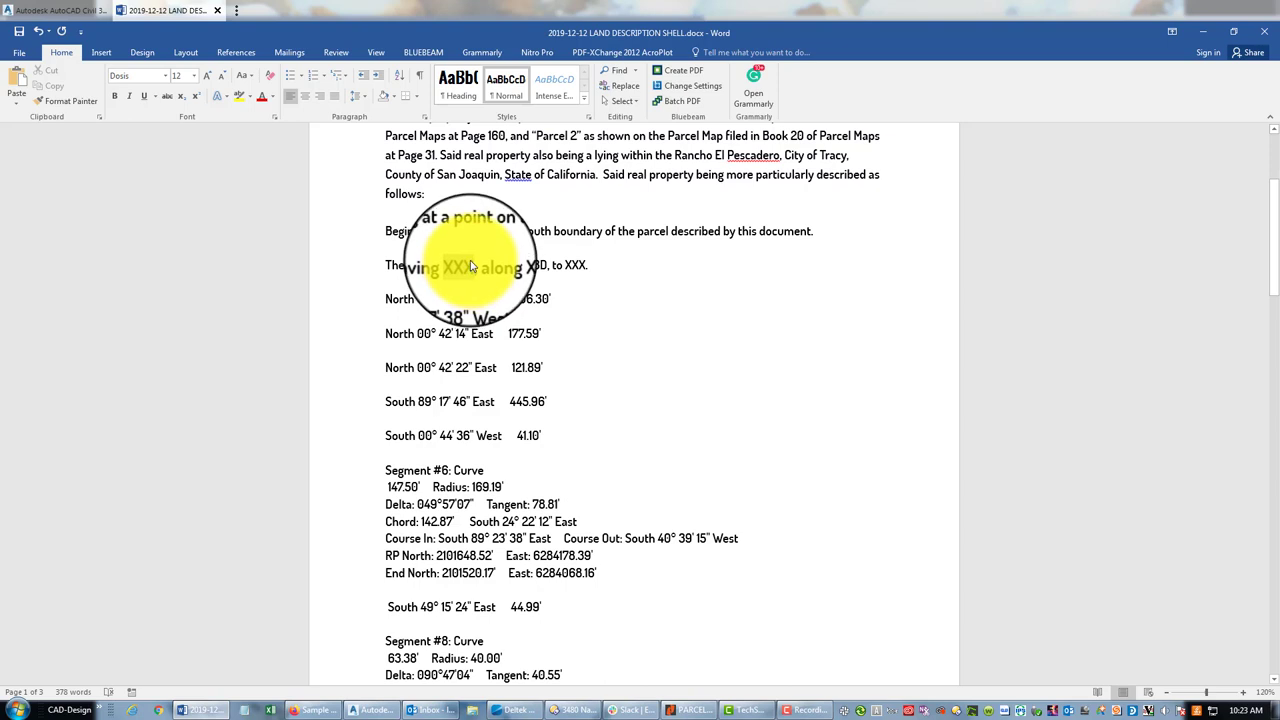
left_click(619, 268)
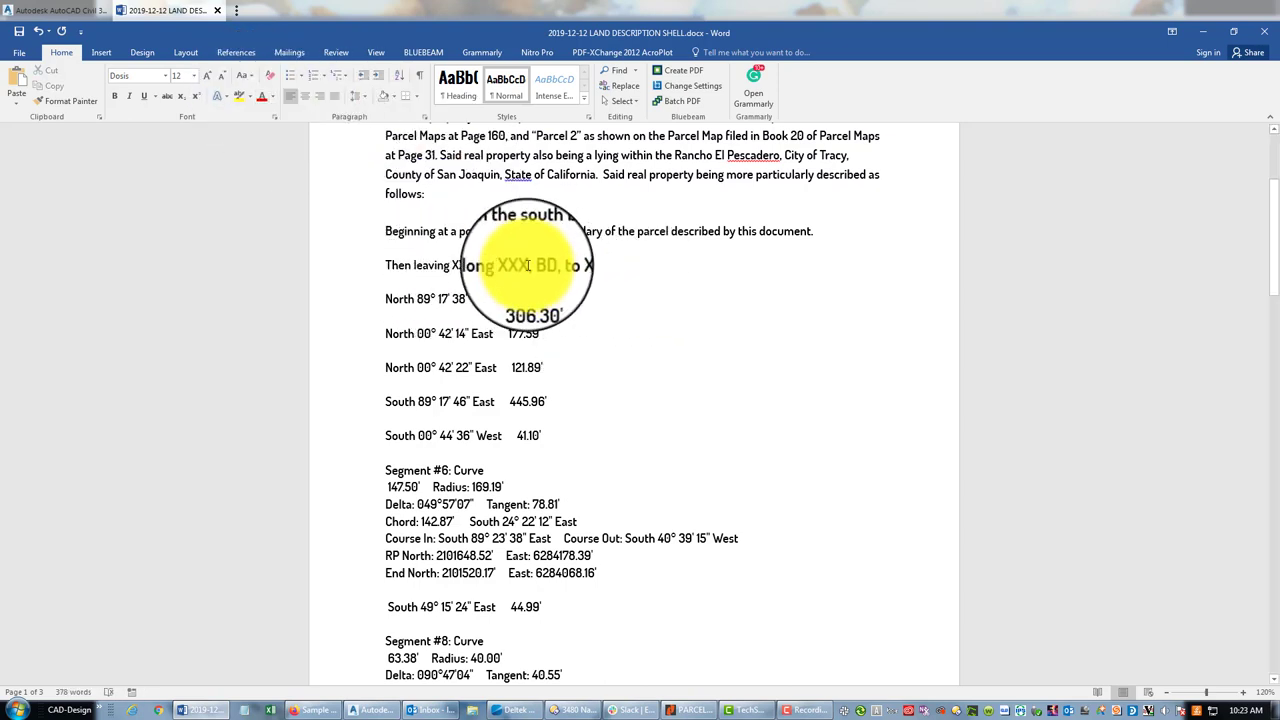
- Copy the "Then leaving XXX" template sentence below the California PLS line at the document's end and colour the copy red
left_click_drag(597, 265, 386, 265)
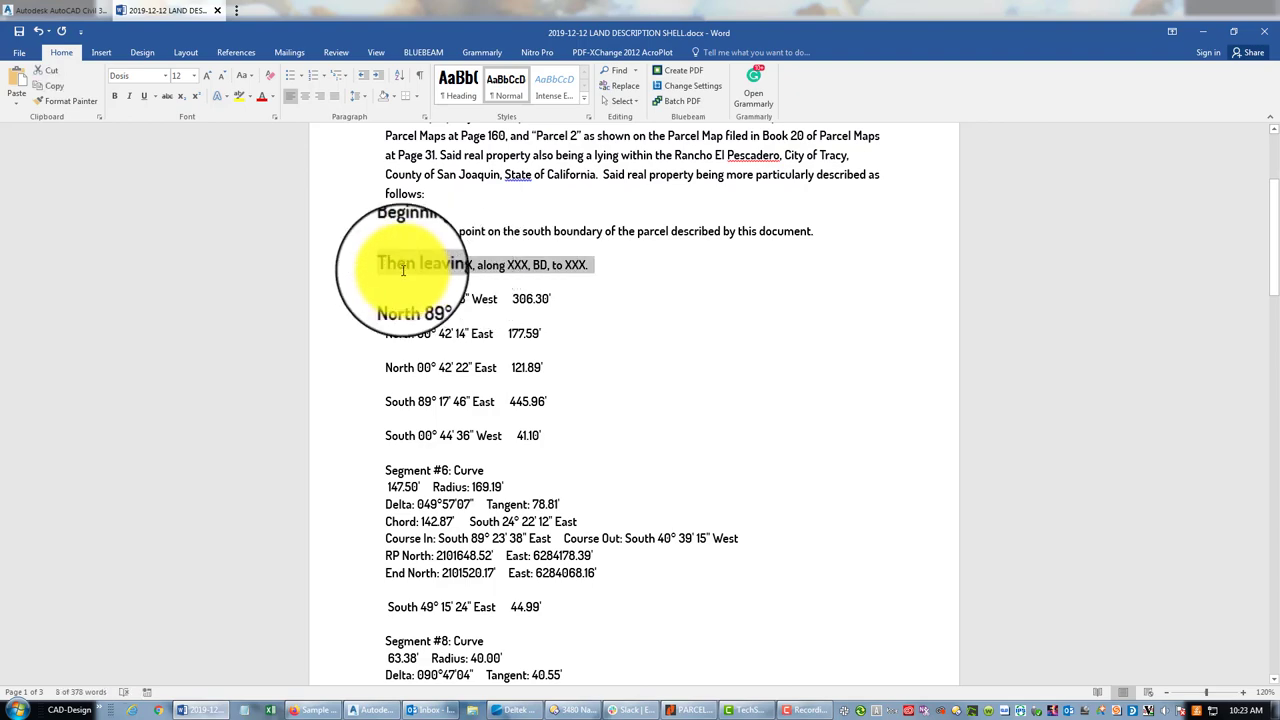
scroll(485, 273, "down", 20)
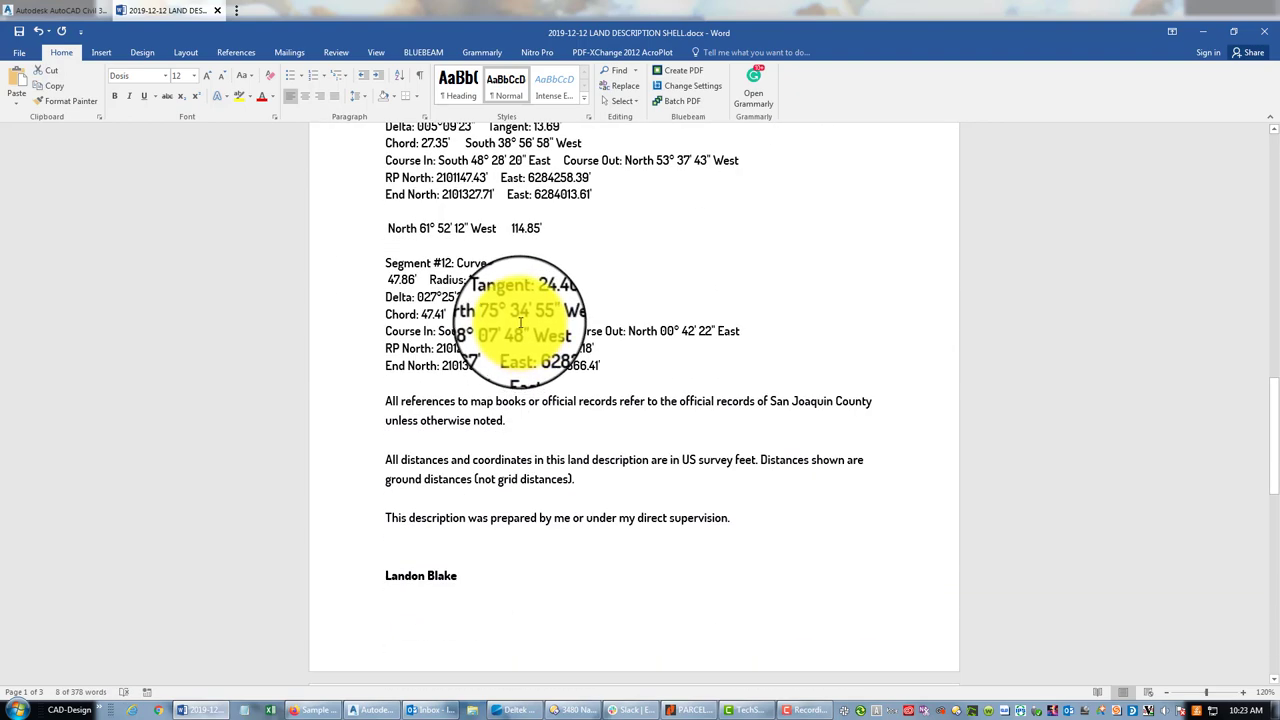
left_click(527, 540)
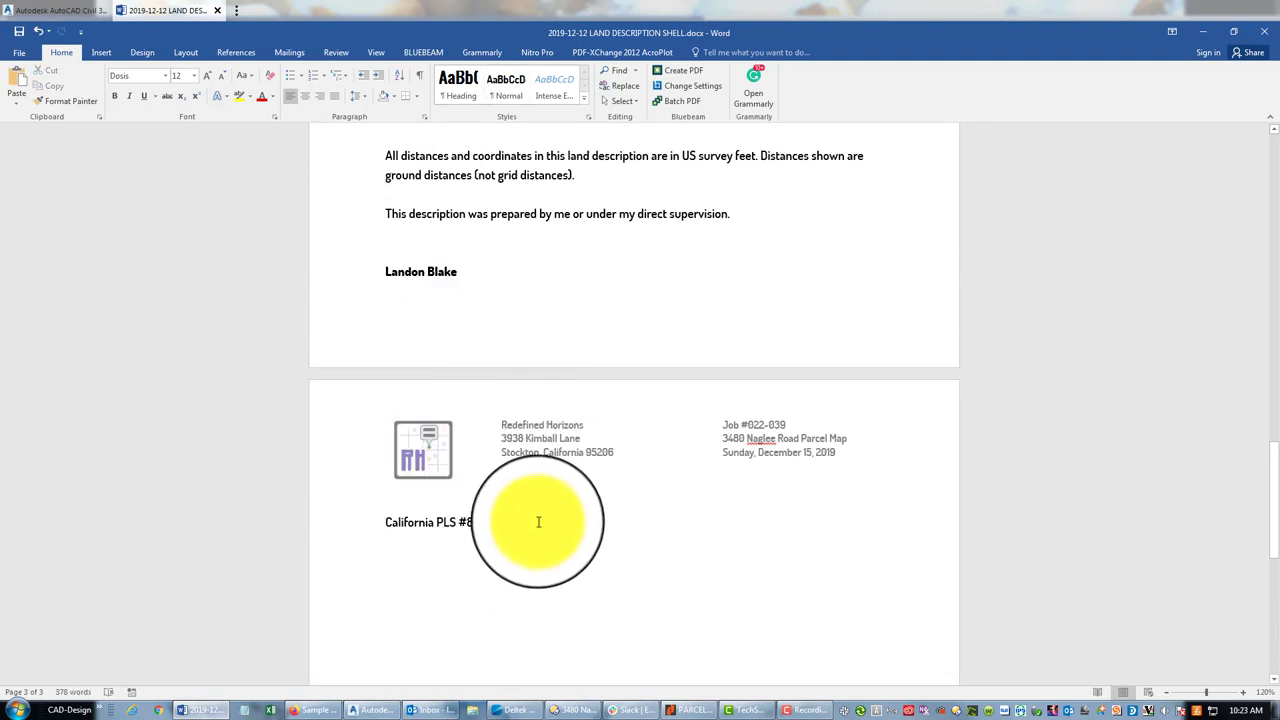
type("Then leaving XXX, along XXX, BD, to XXX.")
left_click_drag(593, 563, 309, 557)
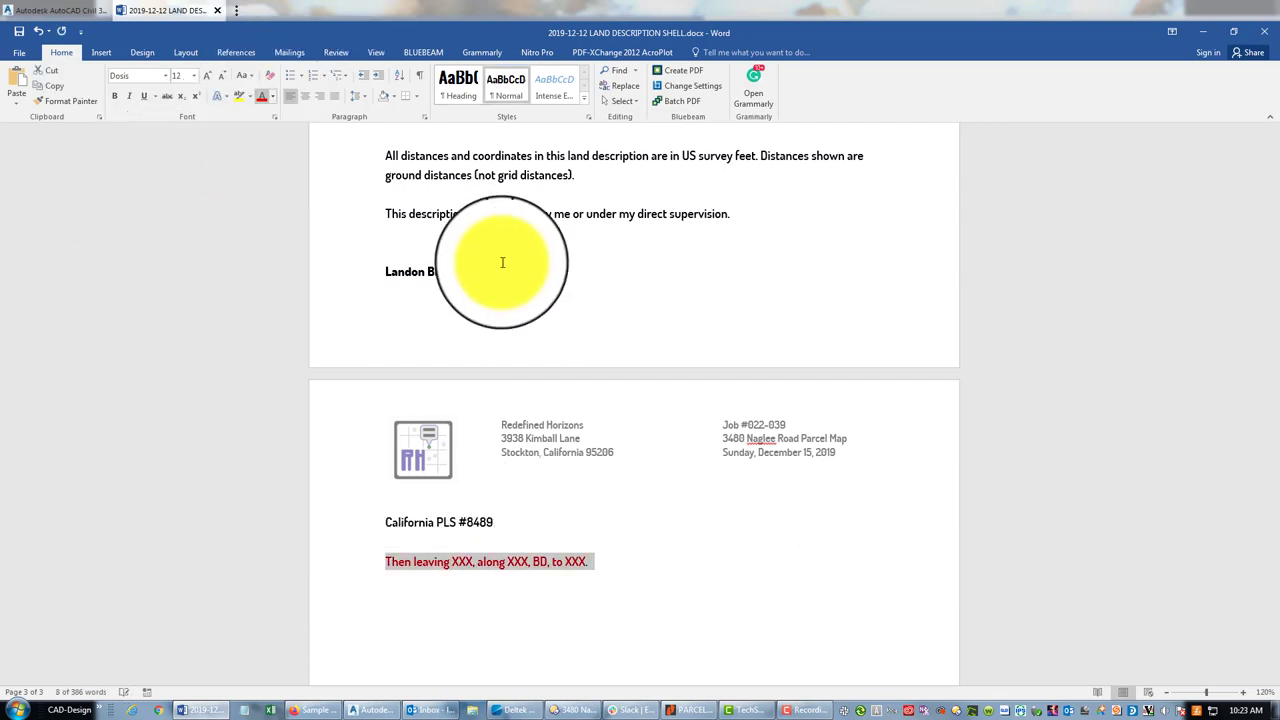
scroll(445, 272, "up", 4)
scroll(445, 272, "down", 3)
scroll(528, 400, "up", 8)
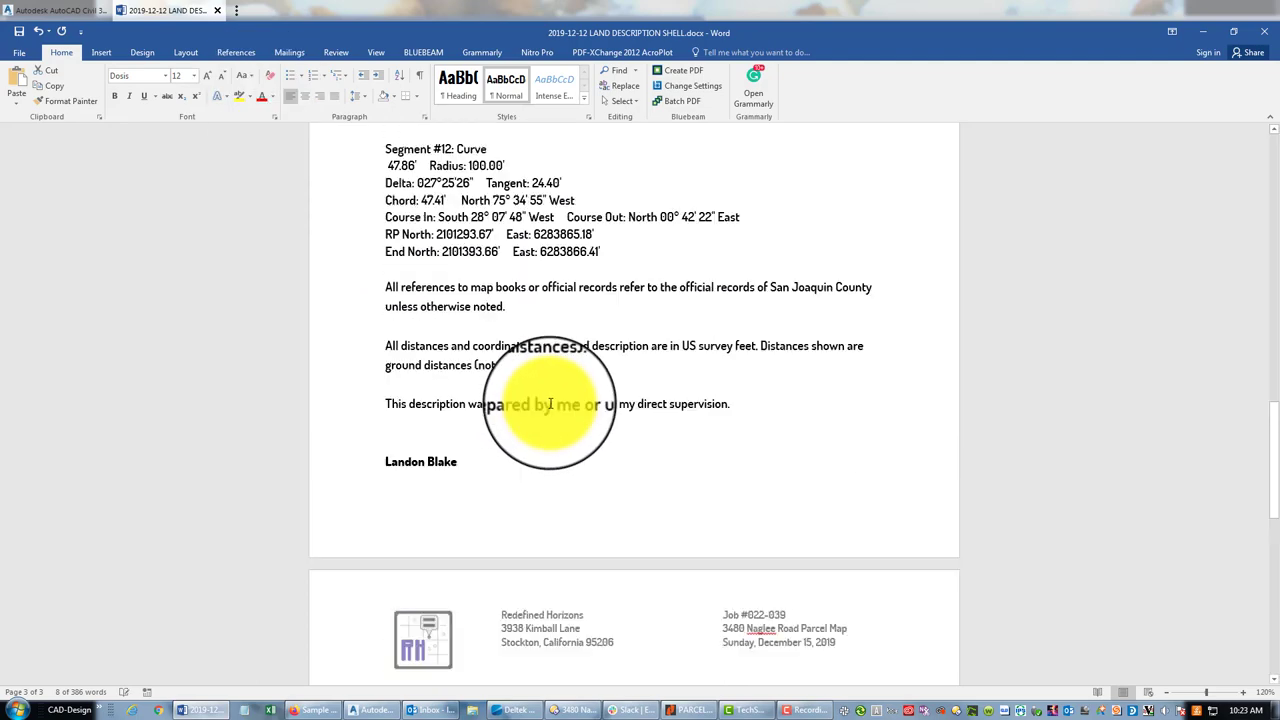
scroll(662, 360, "up", 13)
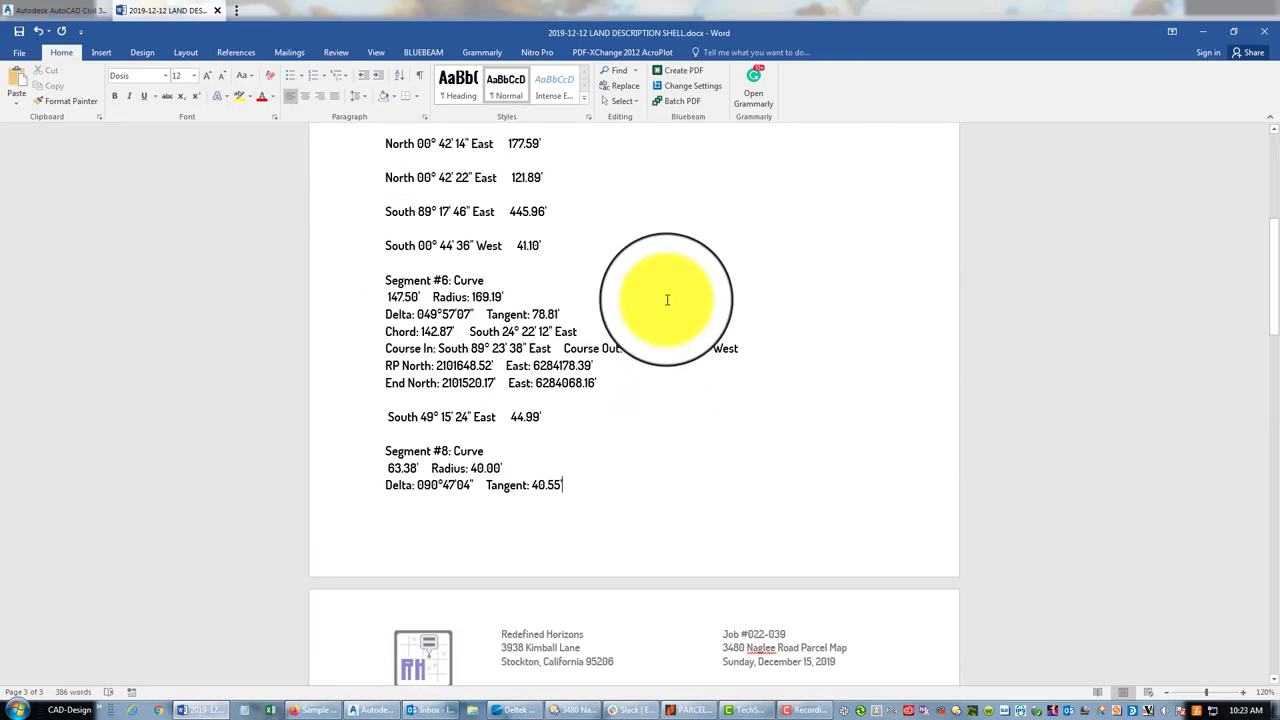
scroll(668, 349, "up", 5)
scroll(680, 380, "down", 3)
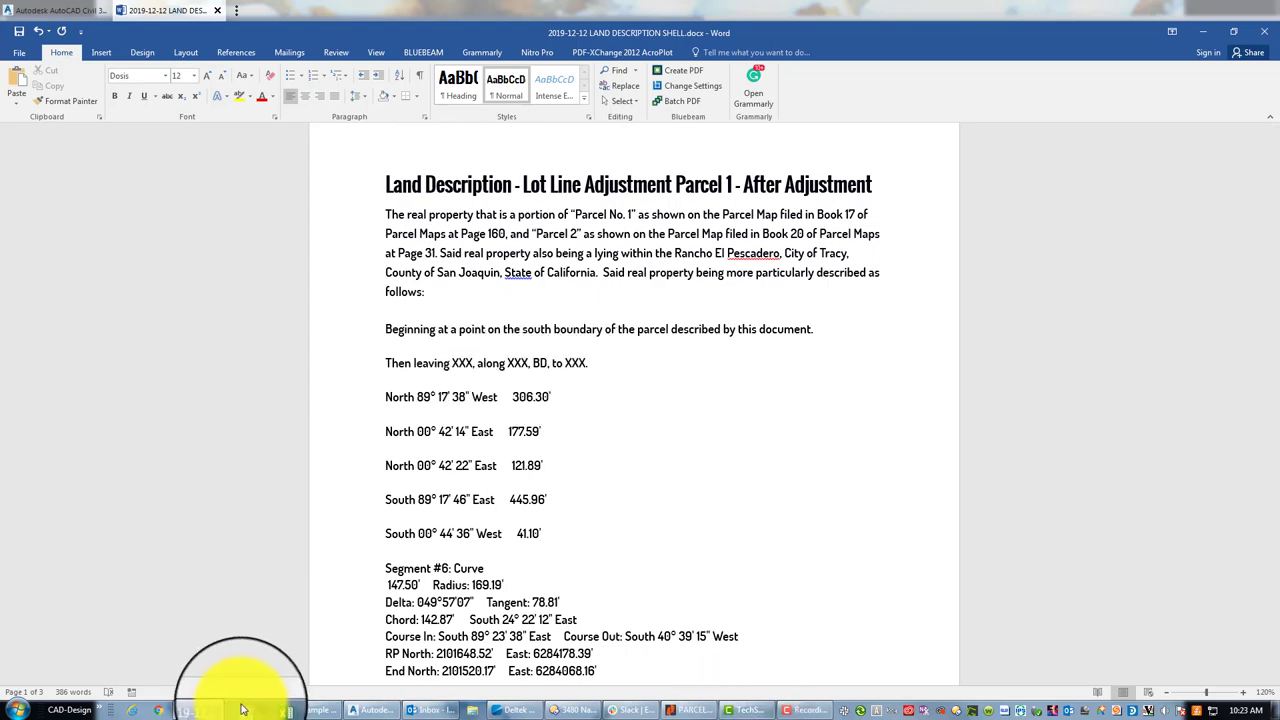
- Switch to Civil 3D, examine the dividing lot line and the full parcel boundary, and return to the Word land description
left_click(368, 709)
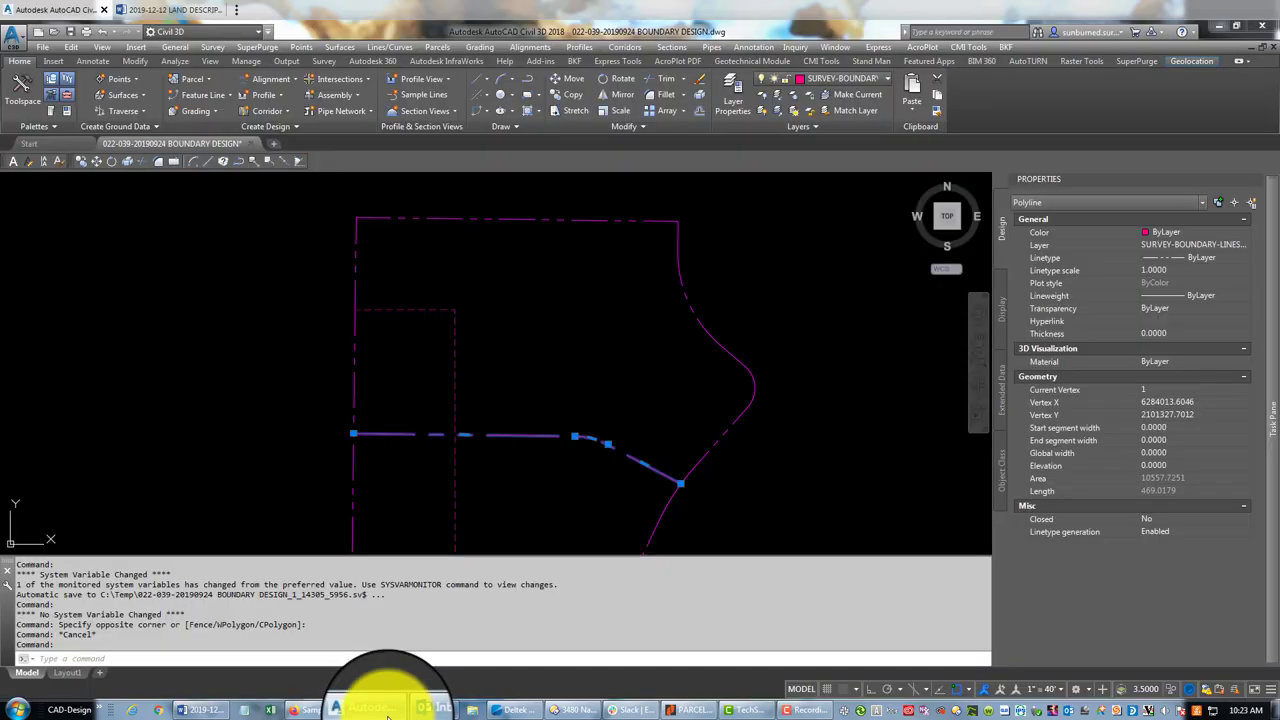
mouse_move(537, 366)
middle_mouse_down()
mouse_move(517, 371)
mouse_move(494, 340)
mouse_move(638, 412)
middle_mouse_up()
key("Escape")
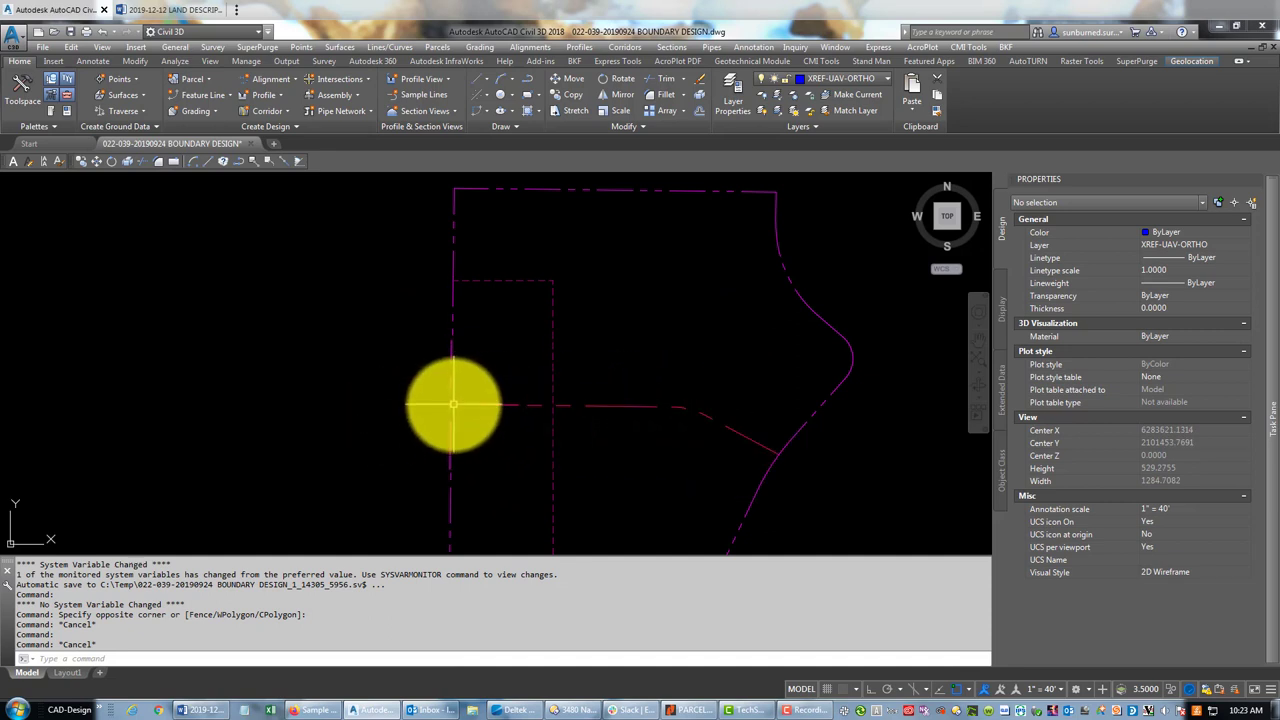
left_click(615, 406)
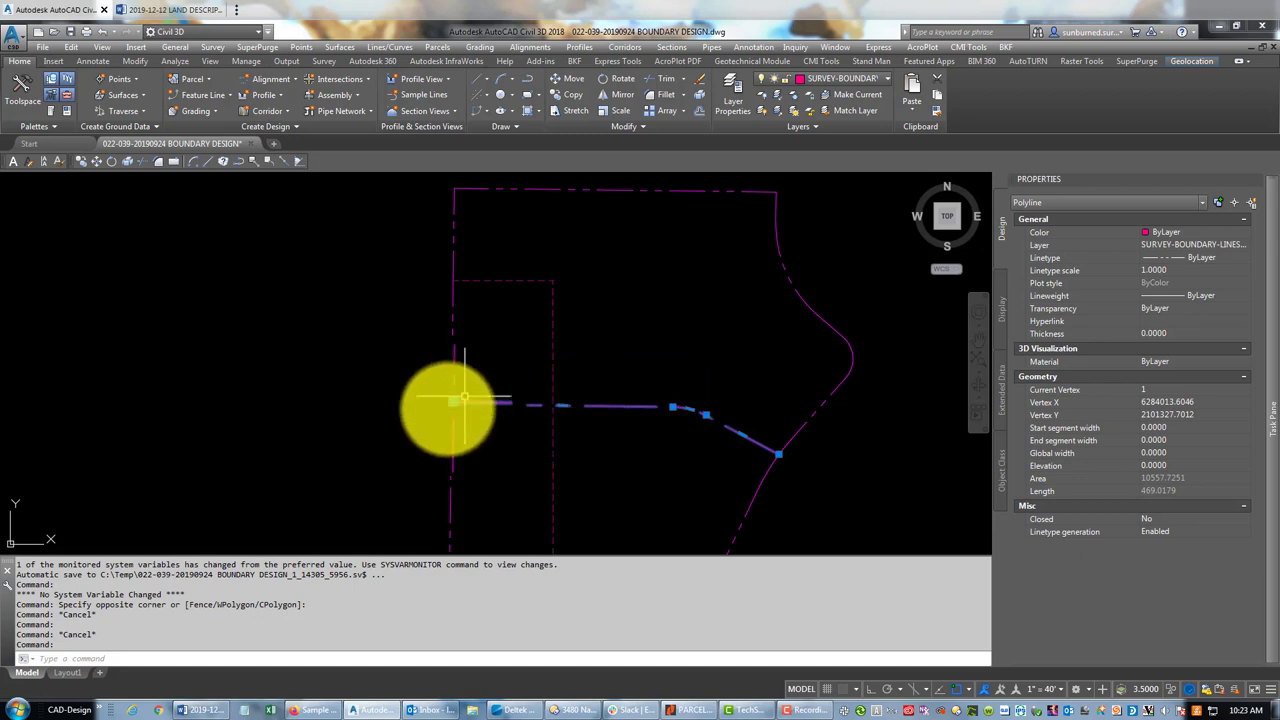
scroll(459, 406, "down", 4)
key("Escape")
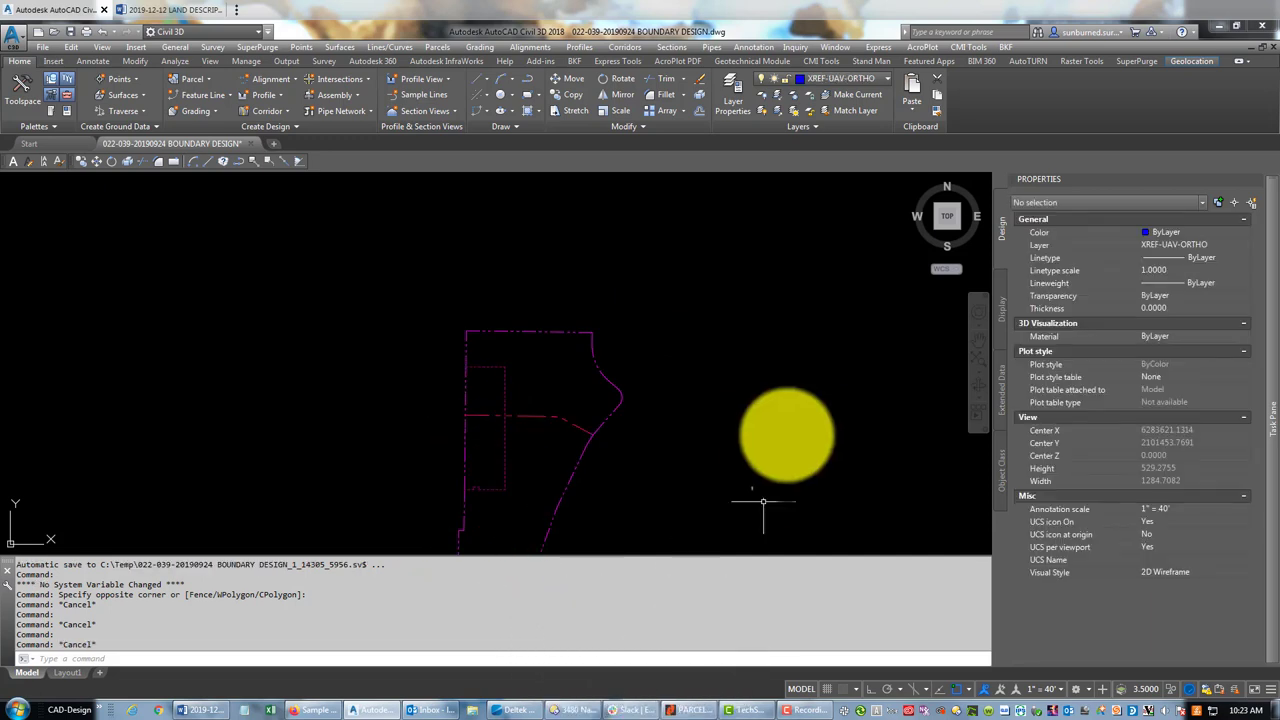
scroll(741, 457, "down", 2)
middle_click_drag(741, 457, 717, 392)
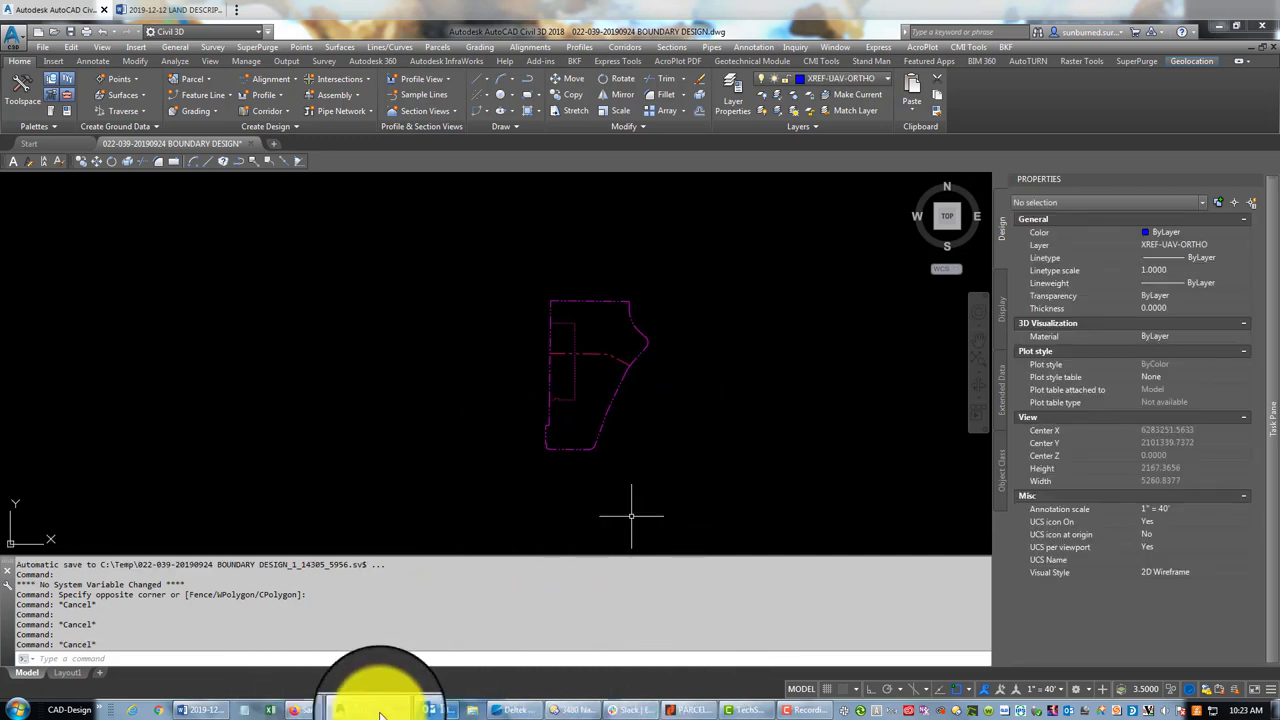
left_click(200, 709)
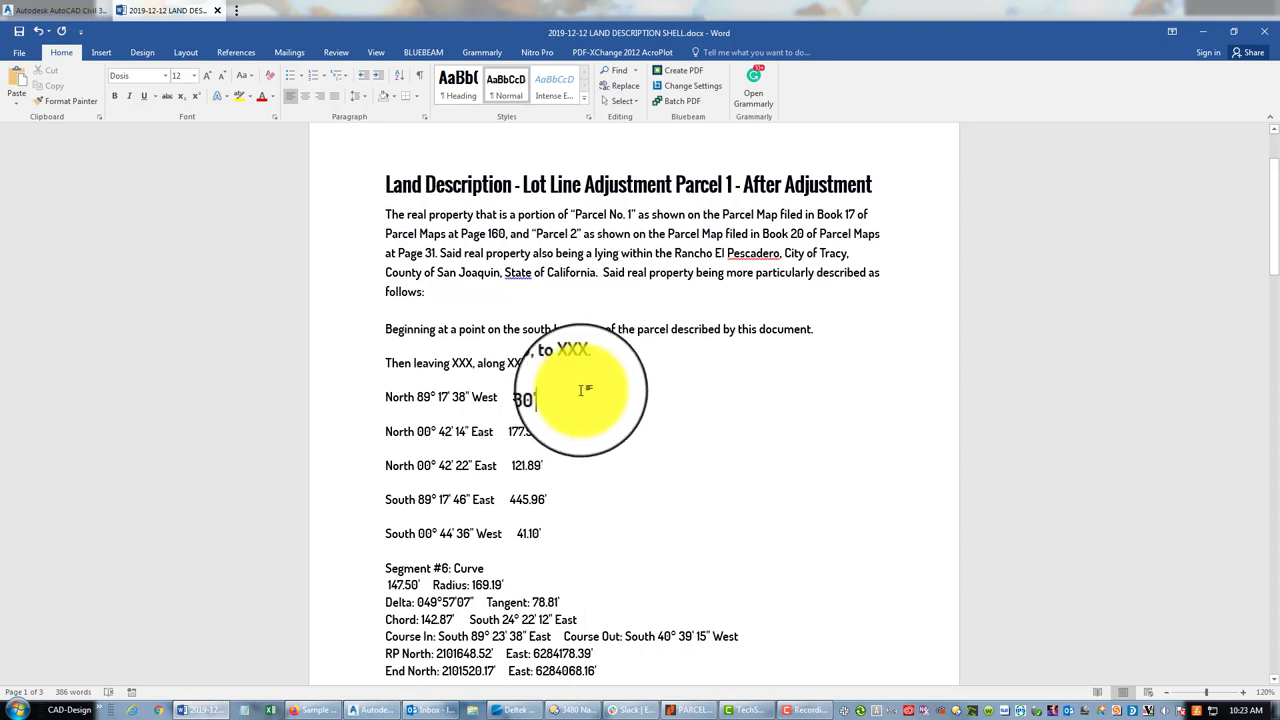
scroll(584, 386, "down", 2)
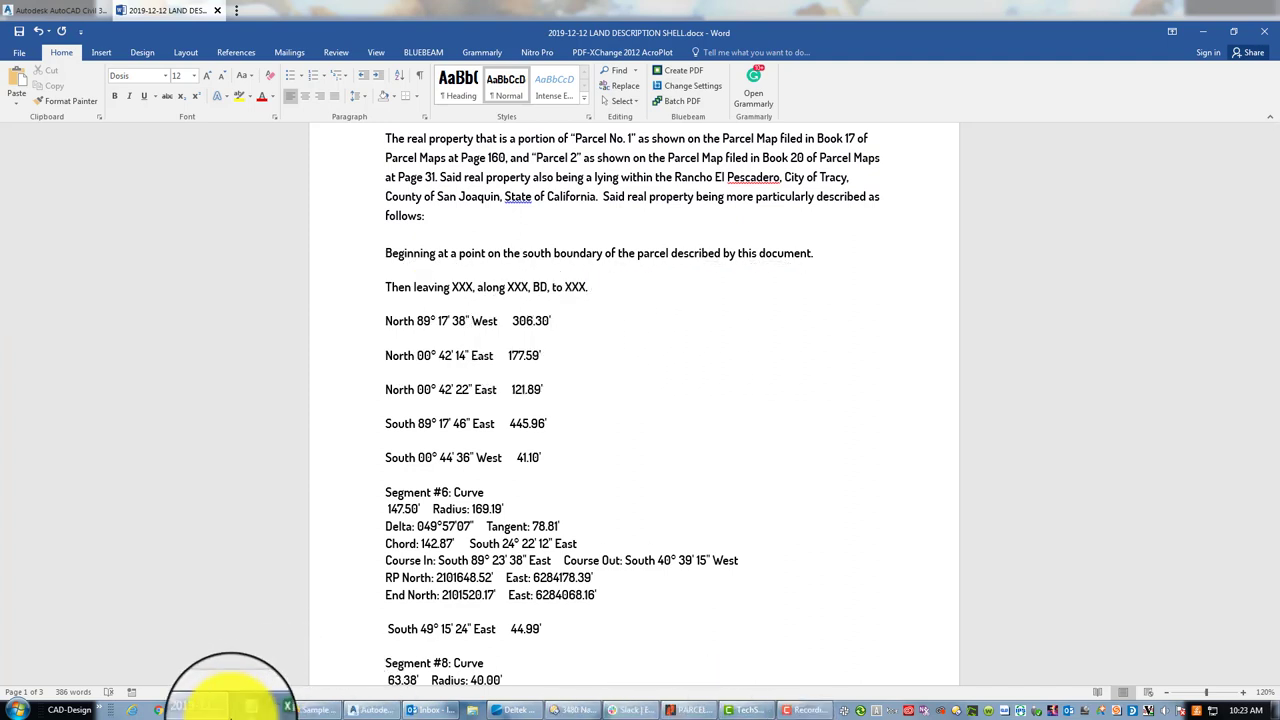
- Switch to Civil 3D, bring the dividing lot line into view, and check the dimension style settings
left_click(346, 712)
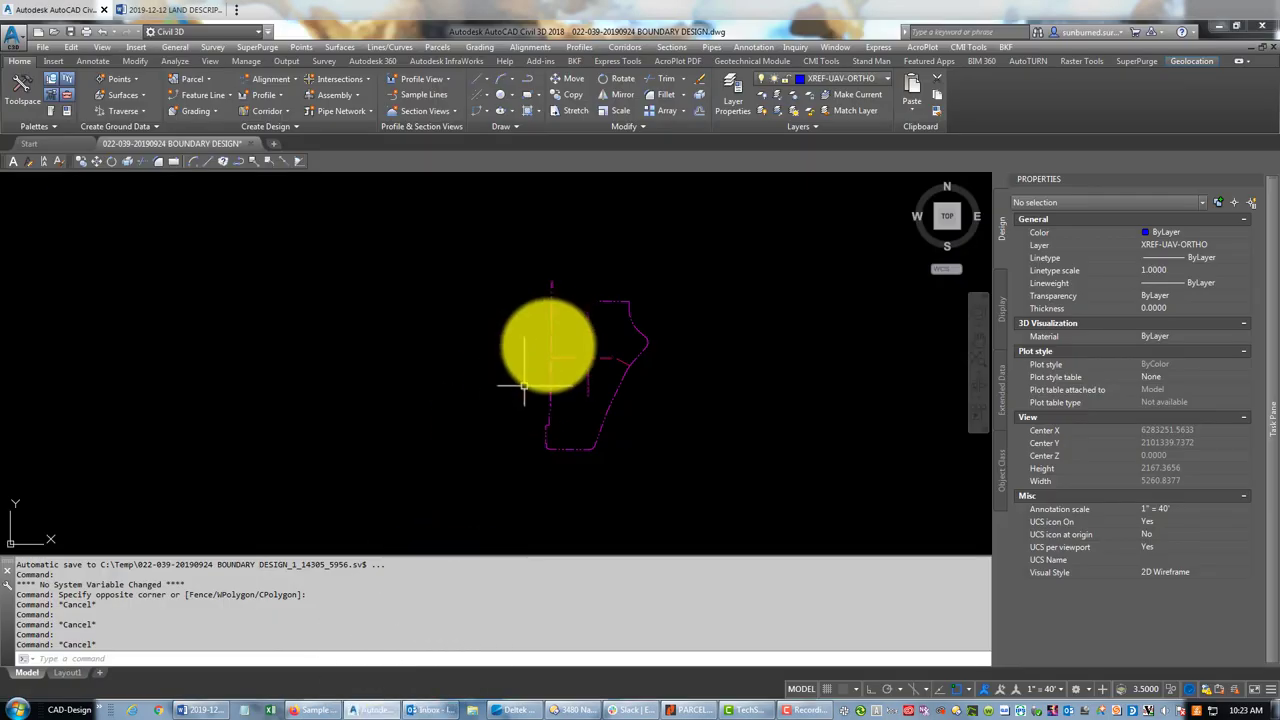
scroll(612, 365, "up", 3)
middle_click_drag(612, 365, 537, 337)
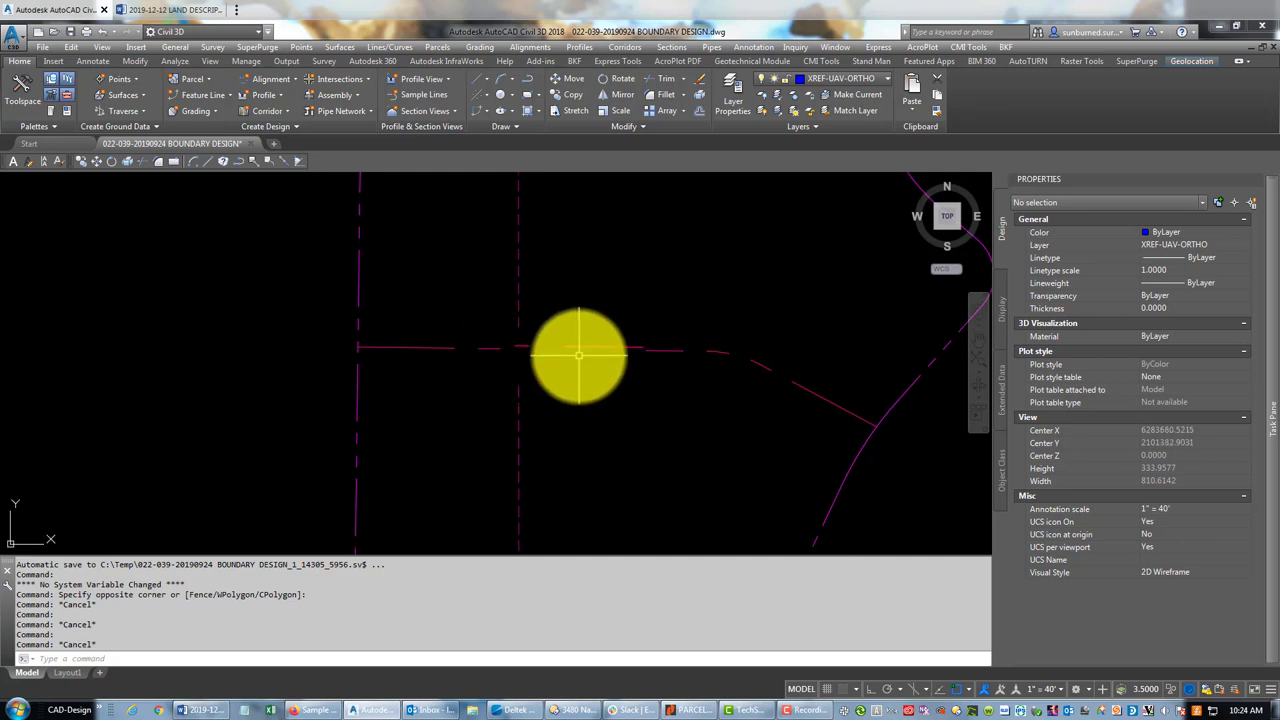
type("d")
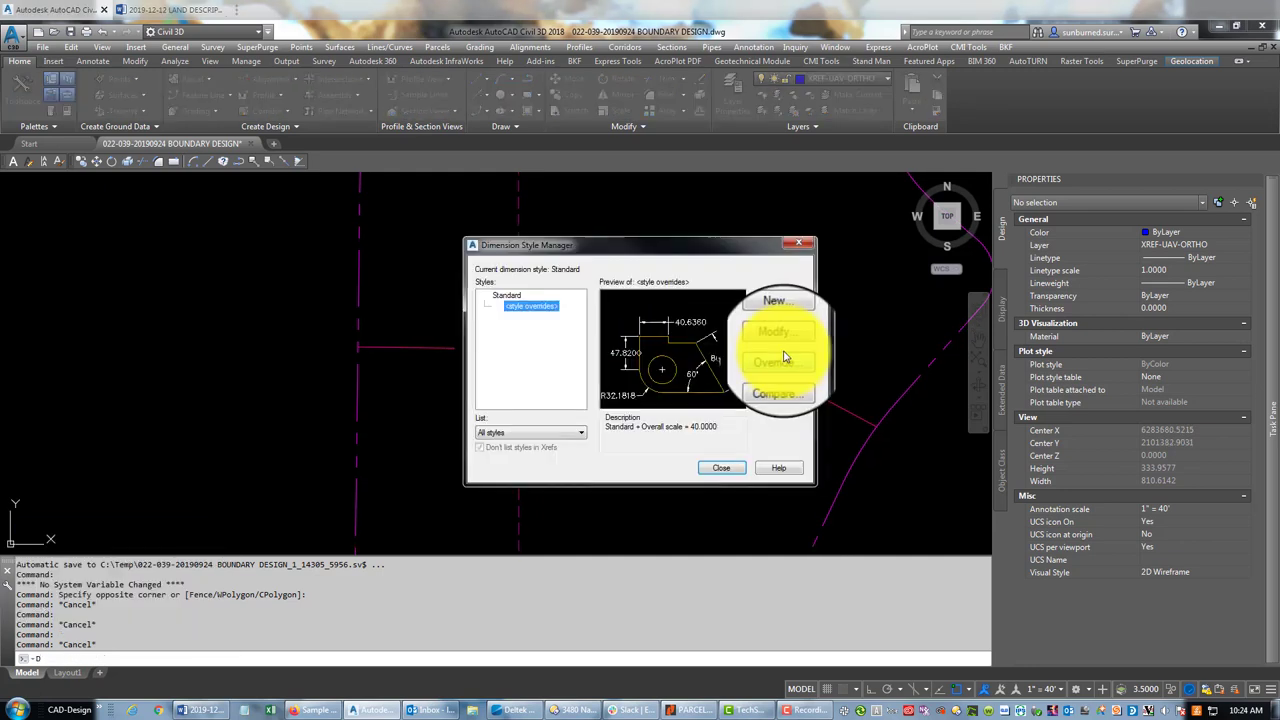
left_click(721, 467)
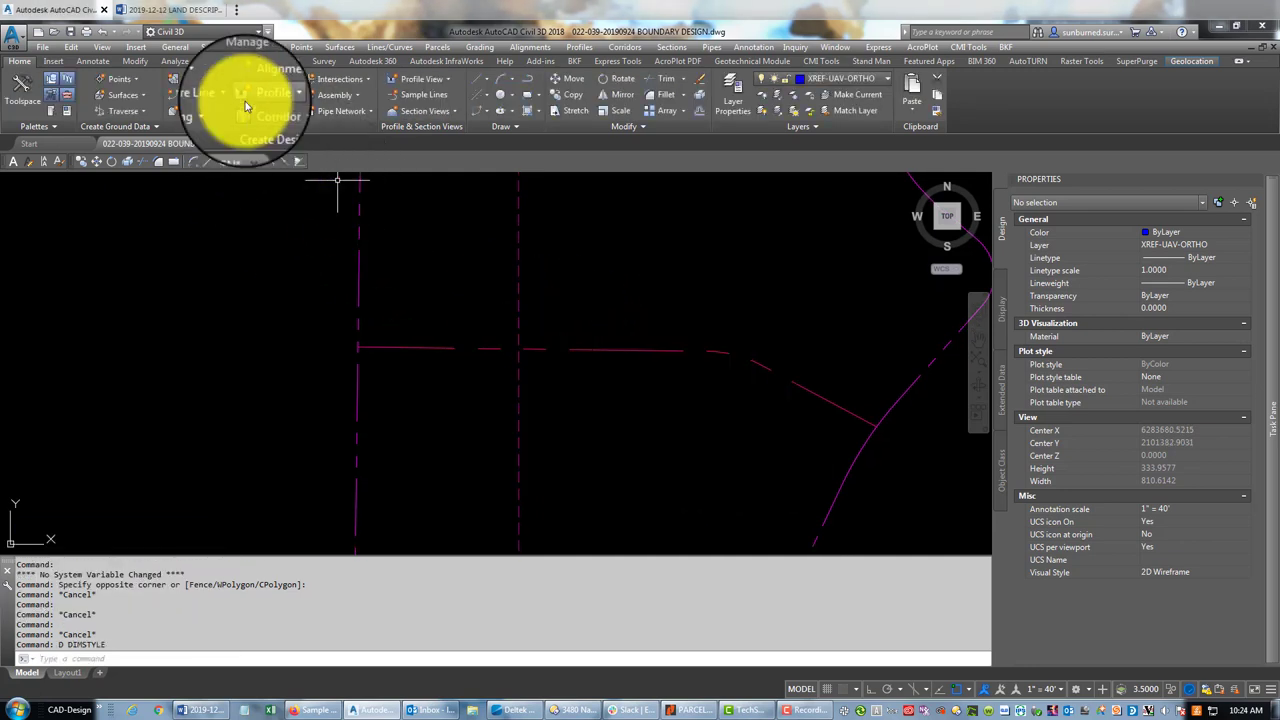
left_click(93, 61)
left_click(431, 112)
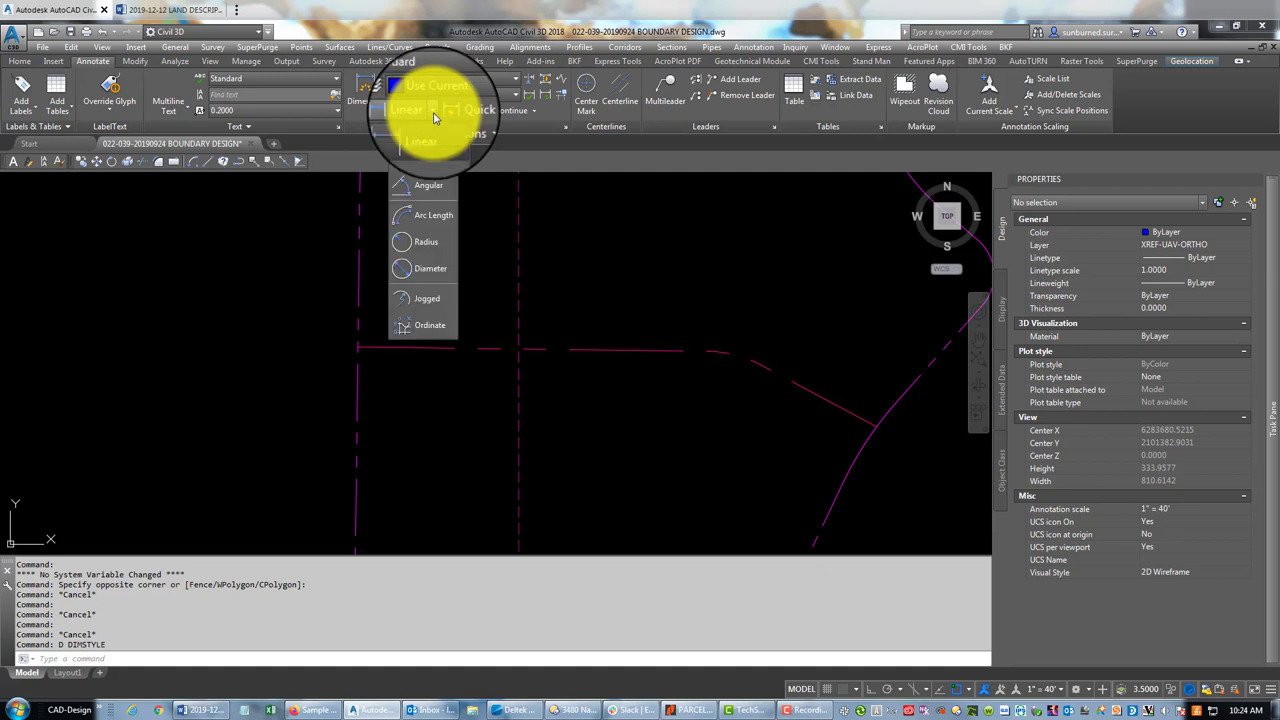
left_click(432, 200)
left_click(700, 351)
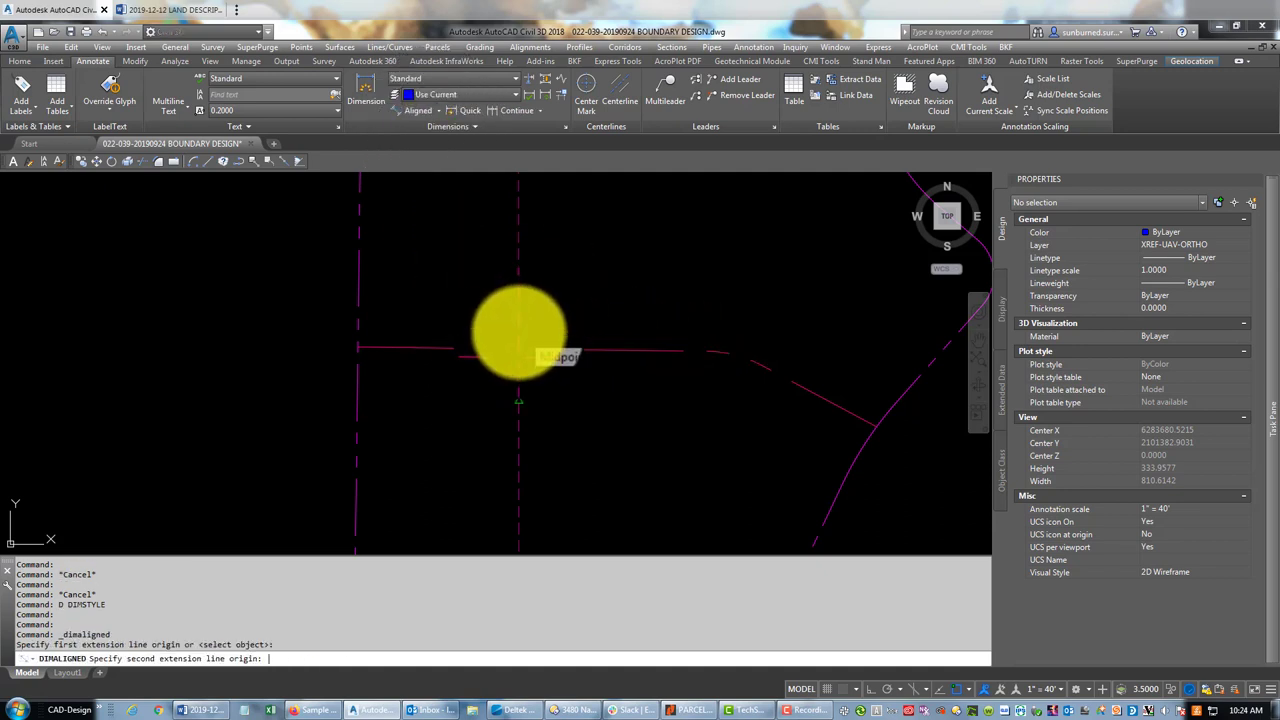
type("int")
key("space")
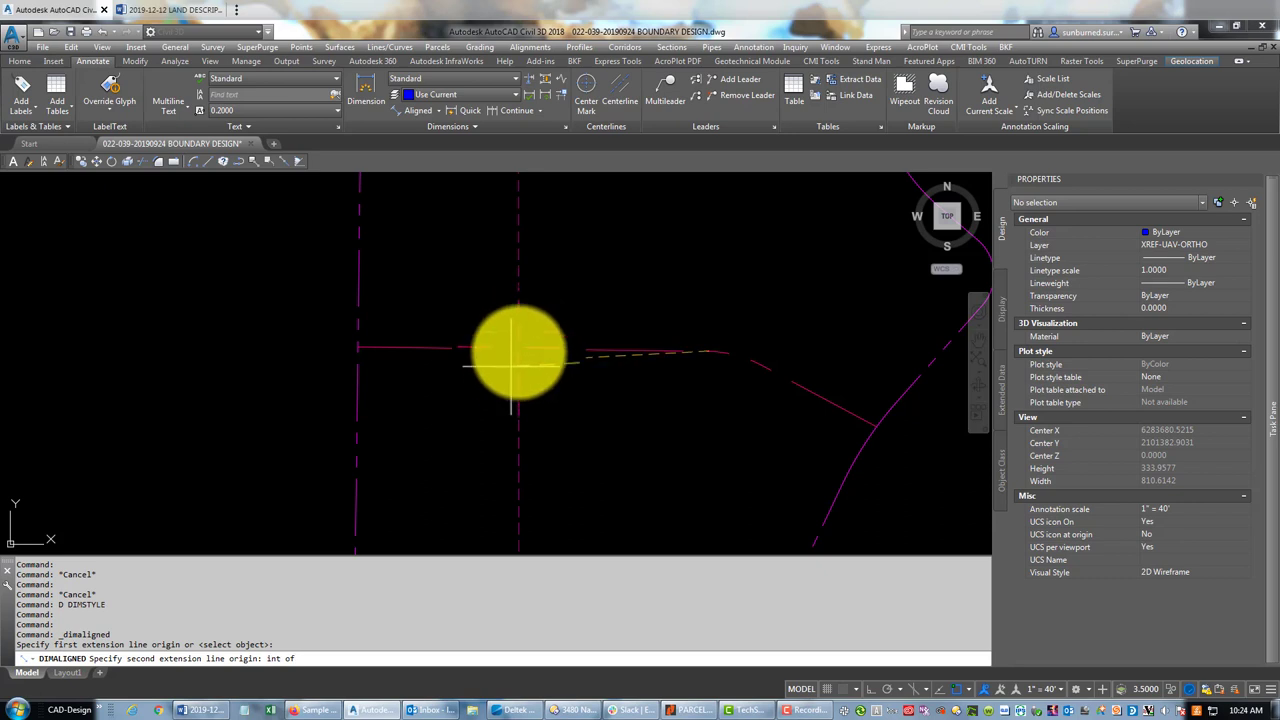
key("Escape")
- Flatten the dividing lot line and the dashed parcel line crossing it to 2D, without removing hidden lines
left_click(537, 371)
left_click(484, 322)
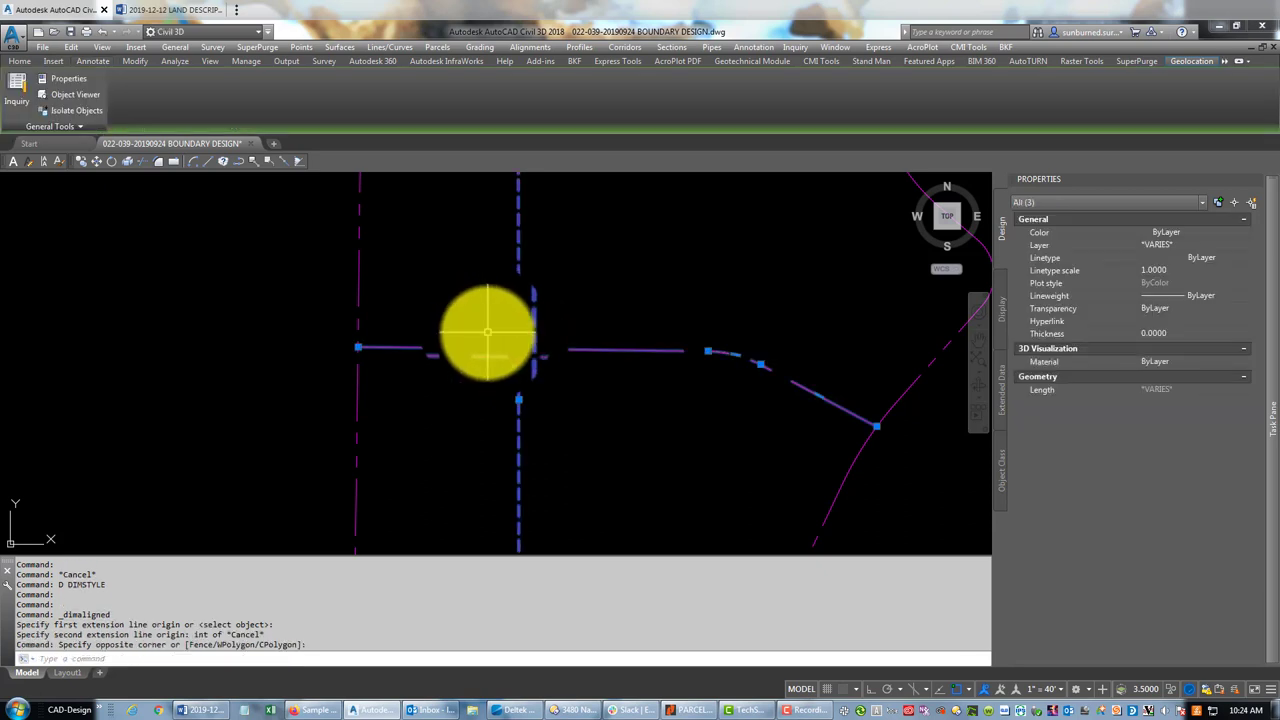
type("flatten")
key("Return")
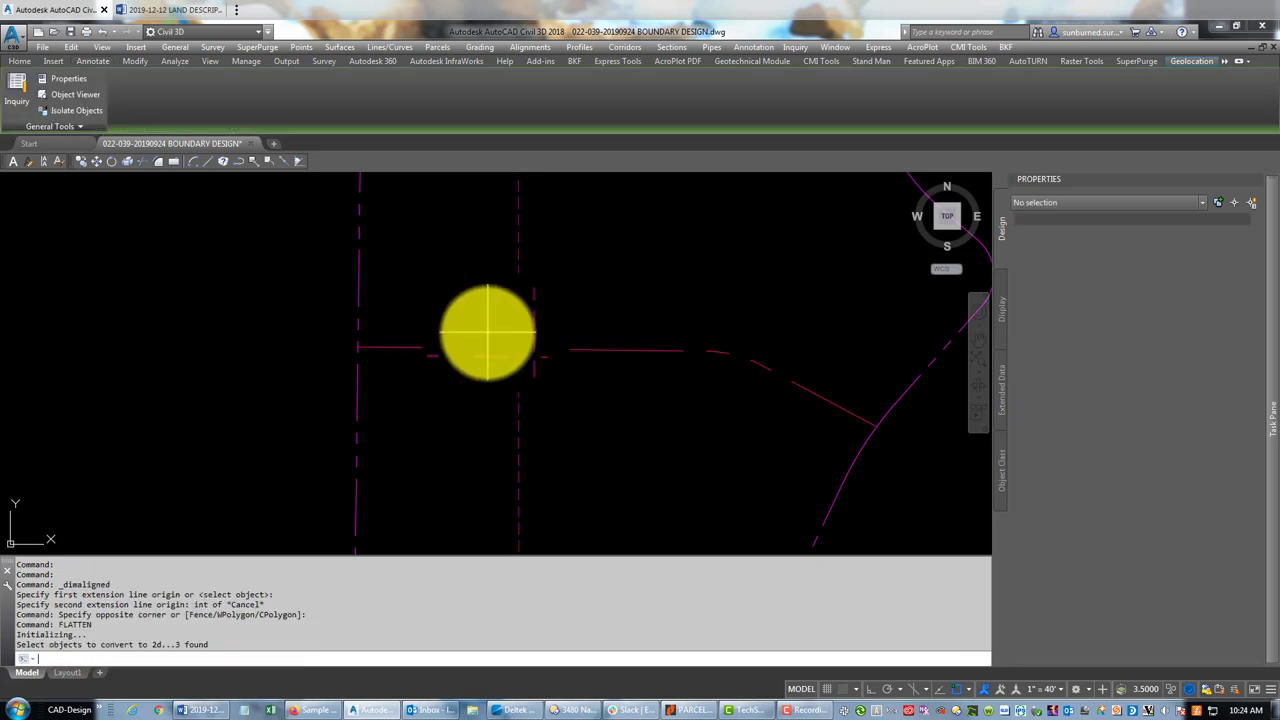
type("n")
key("Return")
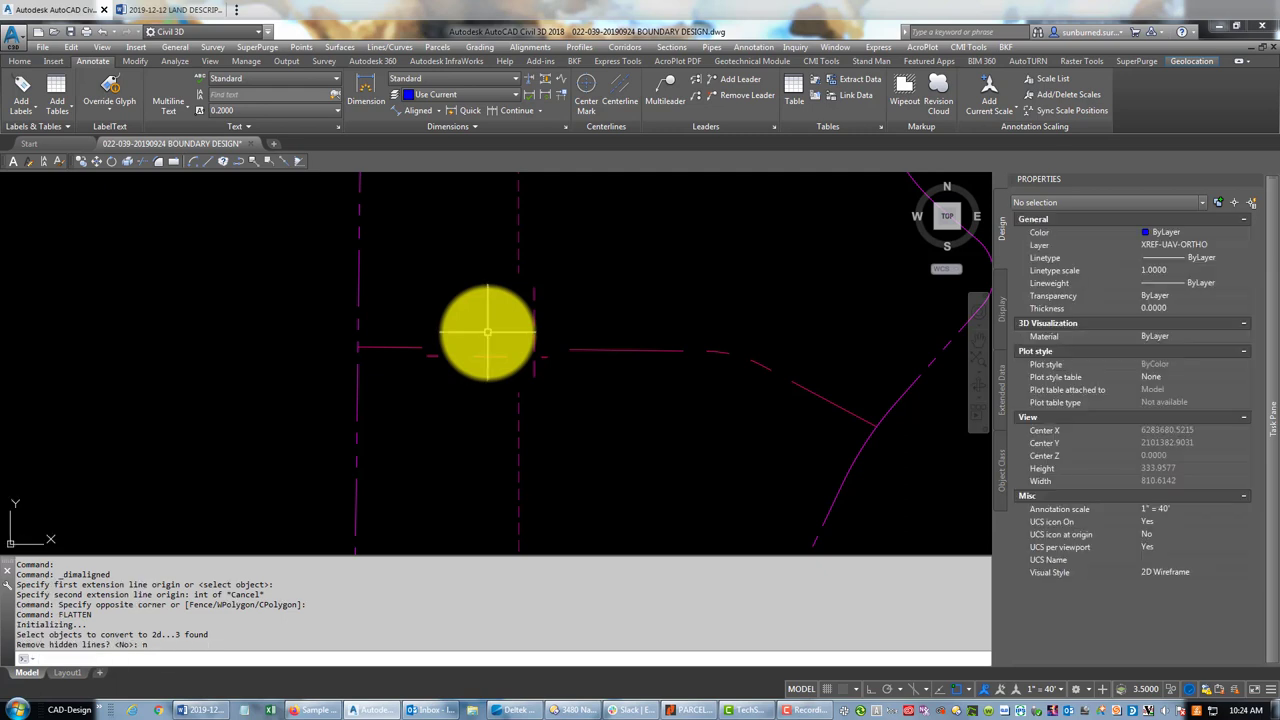
- Add an aligned dimension below the dividing lot line from the start of its curve to the crossing with the dashed parcel line
left_click(418, 110)
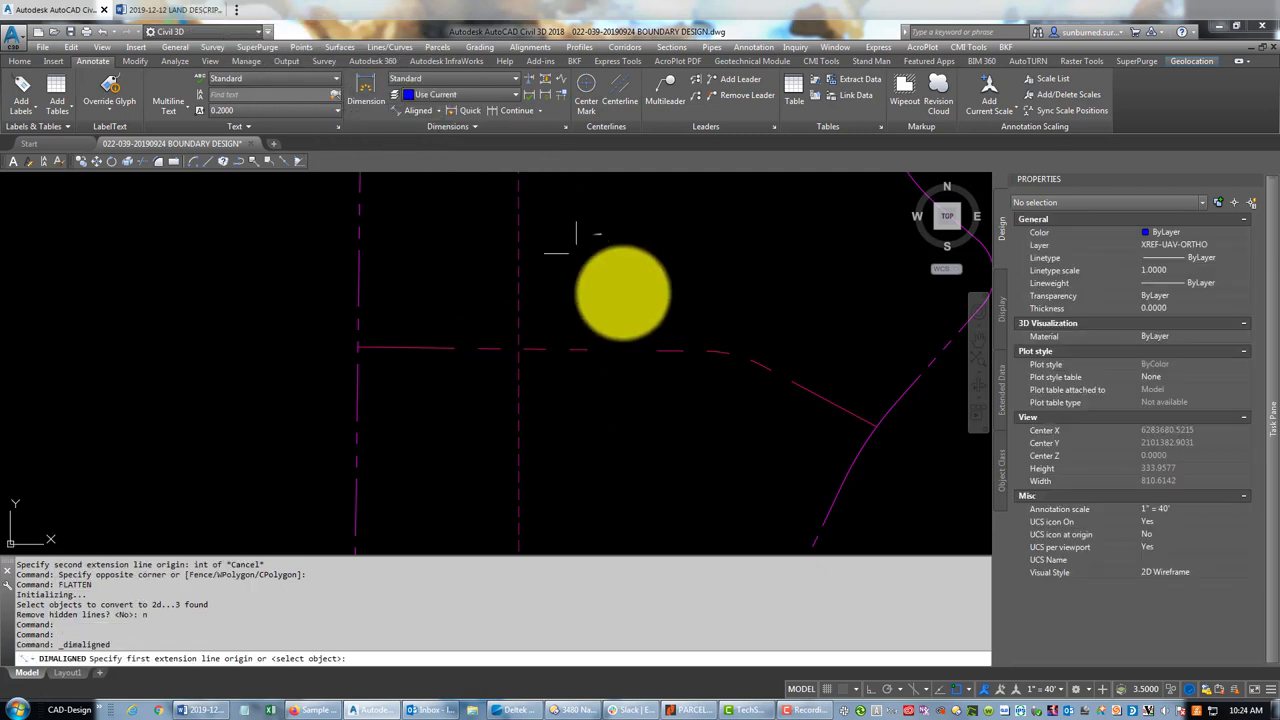
left_click(684, 351)
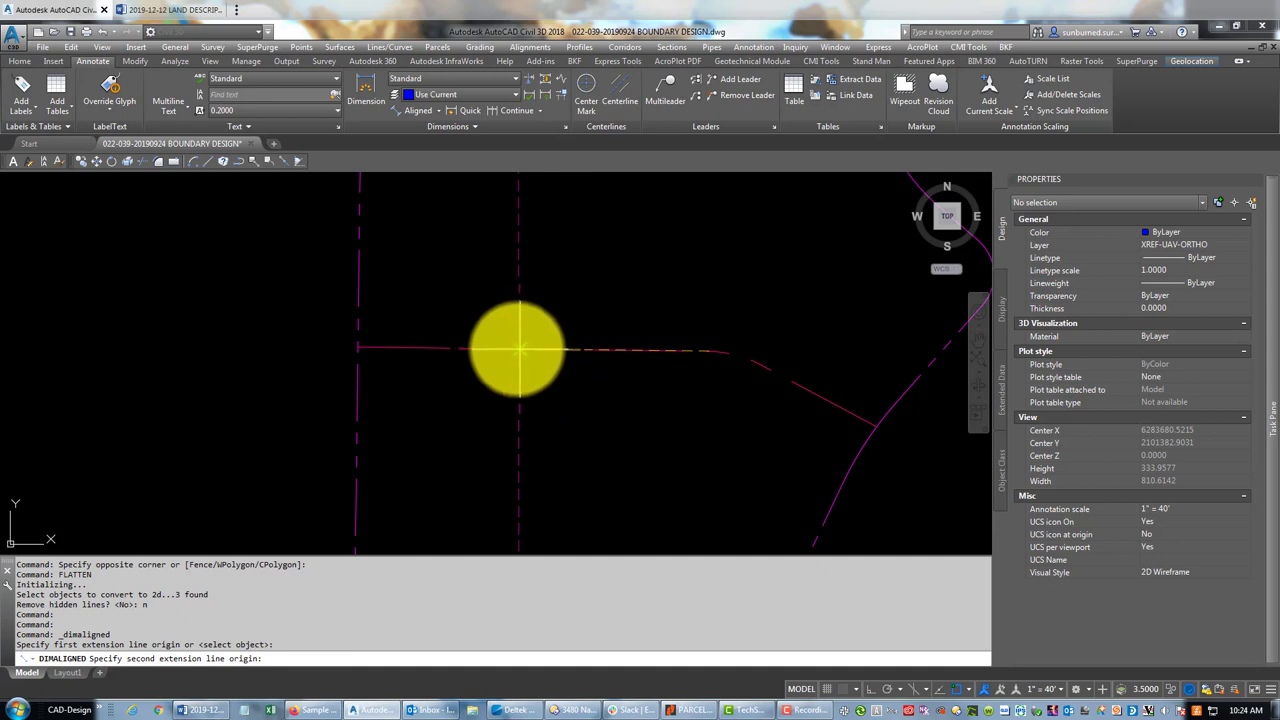
left_click(520, 349)
left_click(600, 372)
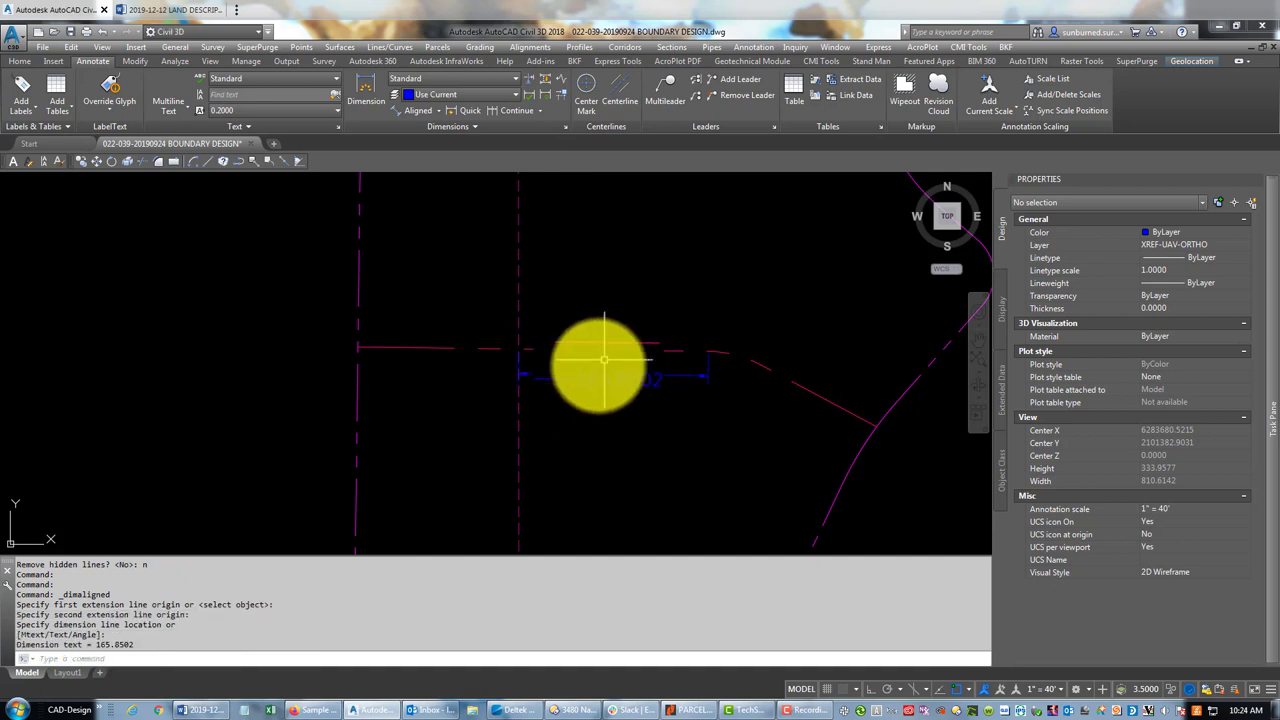
scroll(598, 367, "up", 4)
scroll(659, 412, "down", 4)
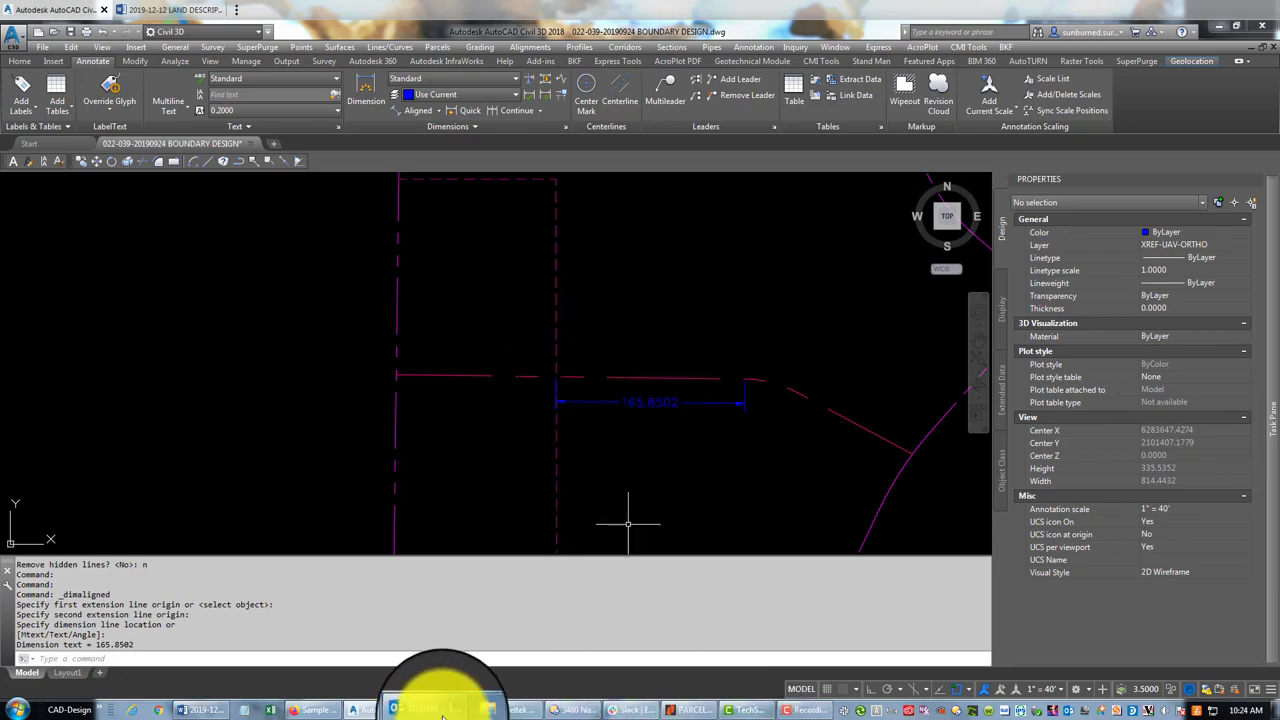
- Switch to the Word land description and replace the template sentence's first XXX with North 89° 17' 38" West and its second with "said south boundary"
left_click(183, 708)
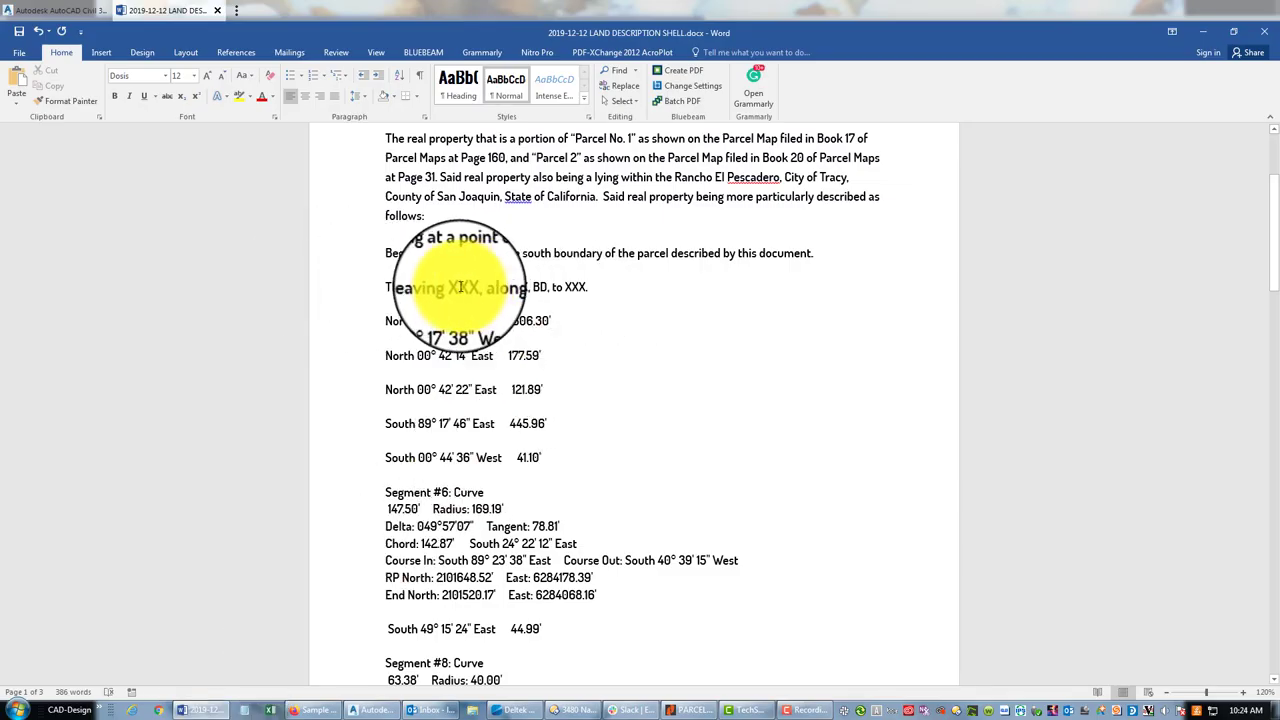
left_click_drag(387, 321, 499, 321)
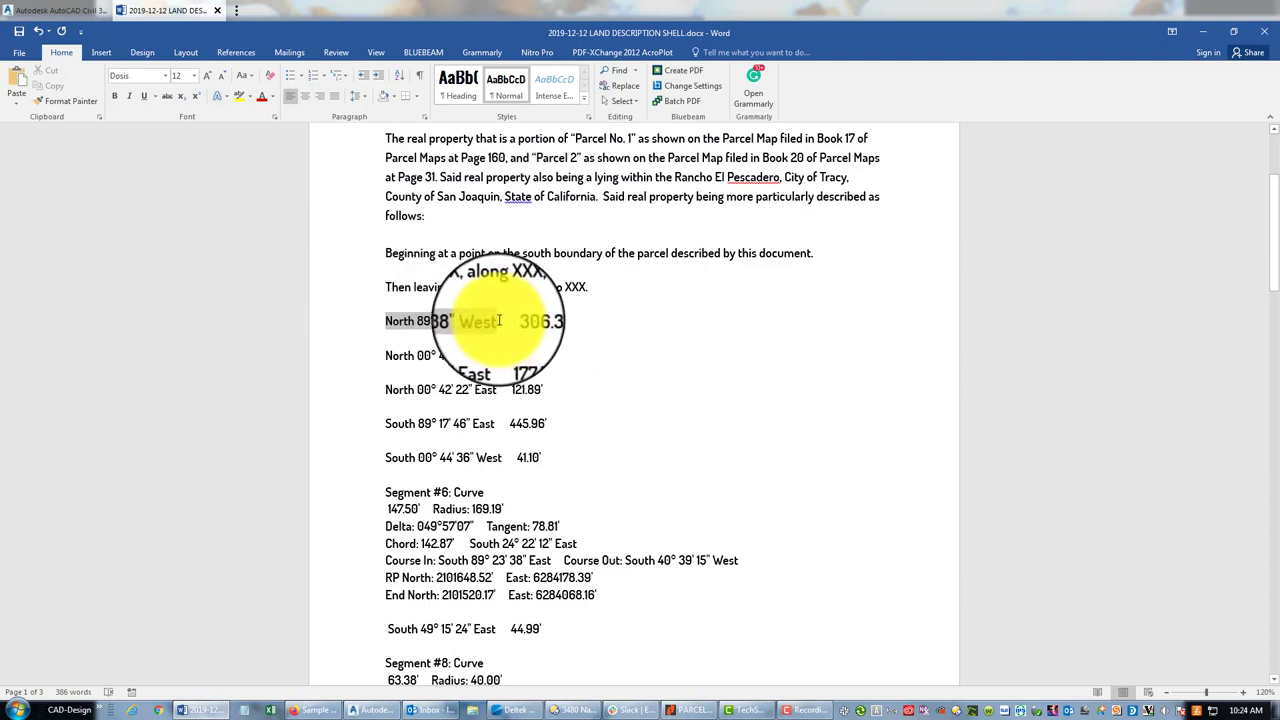
double_click(460, 287)
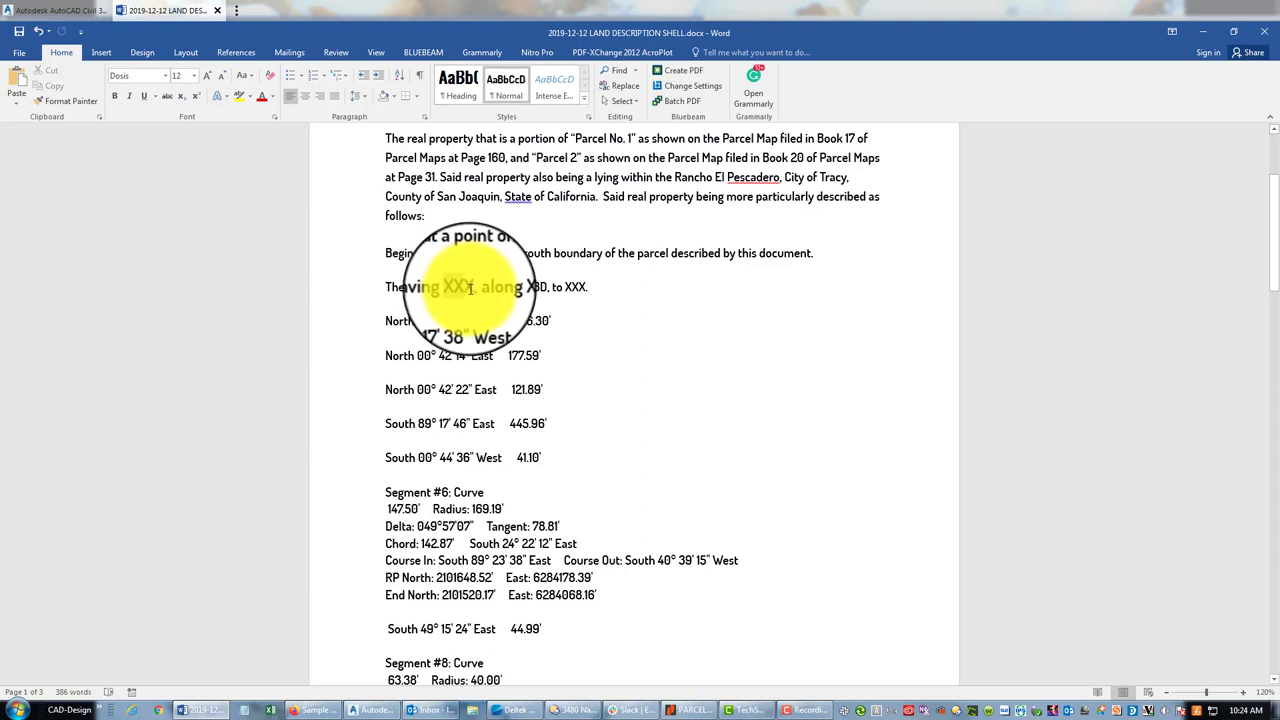
type("North 89° 17' 38\" West")
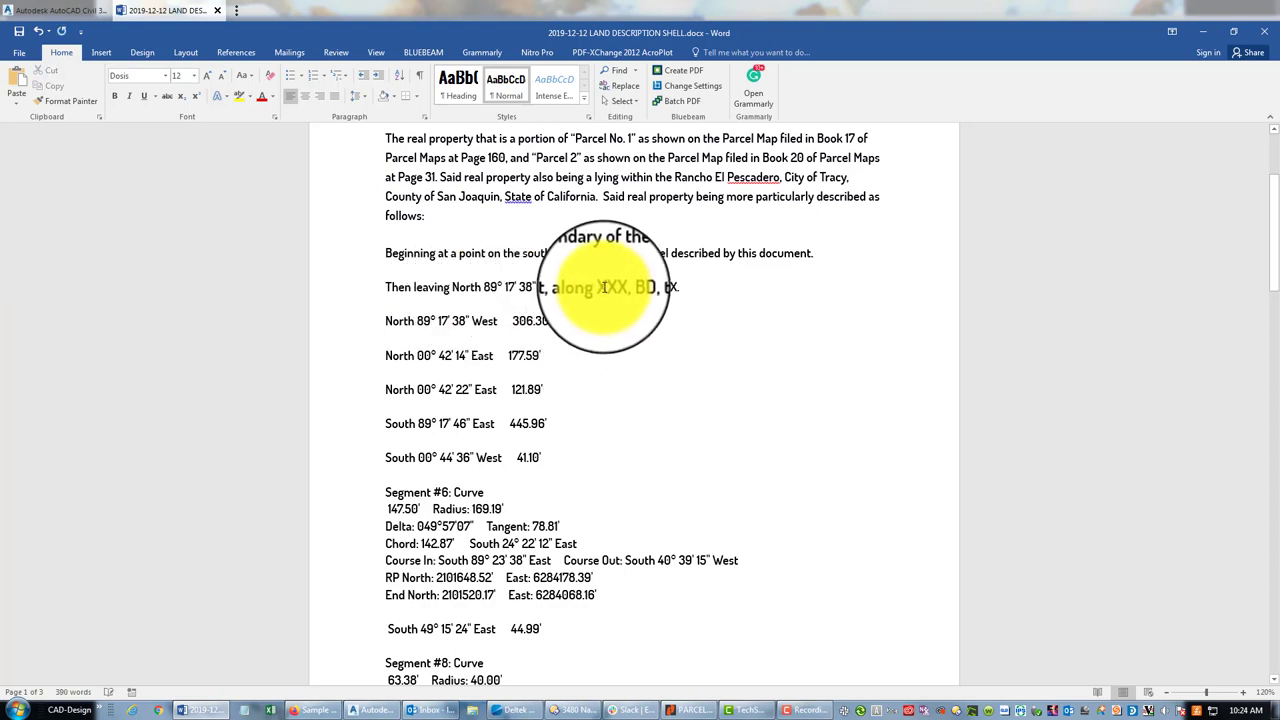
double_click(619, 287)
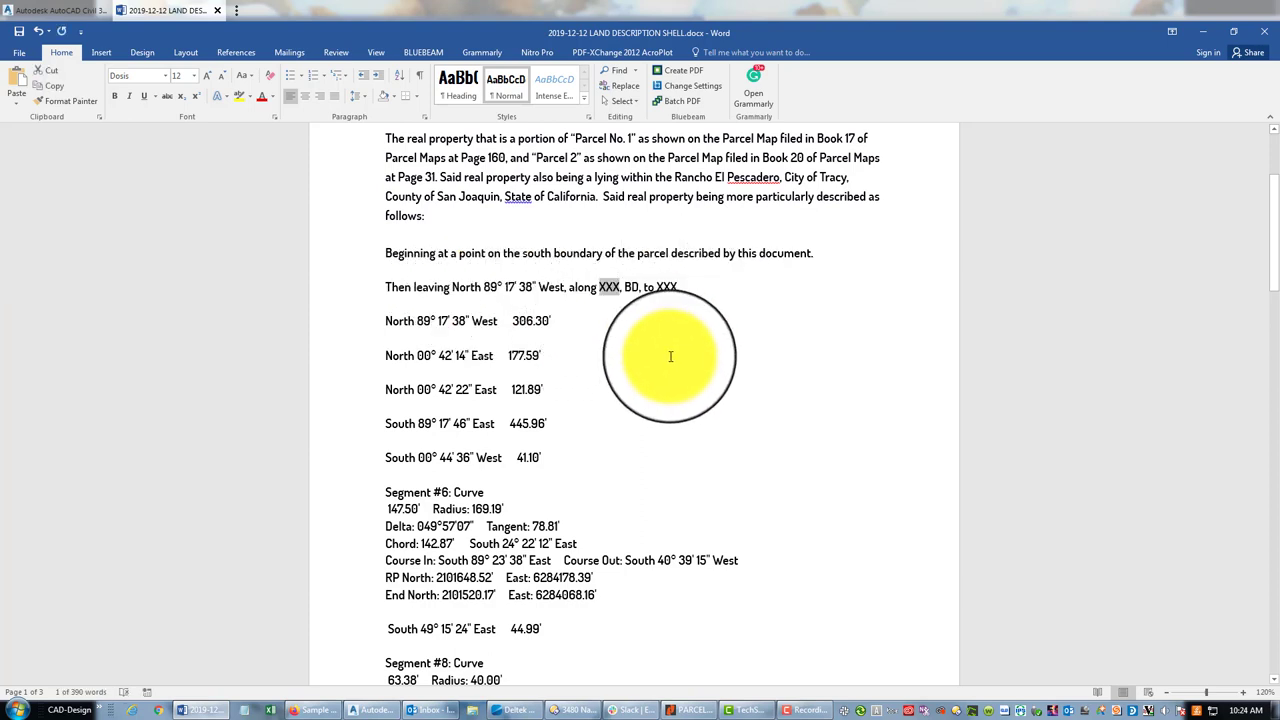
type("said south boundary")
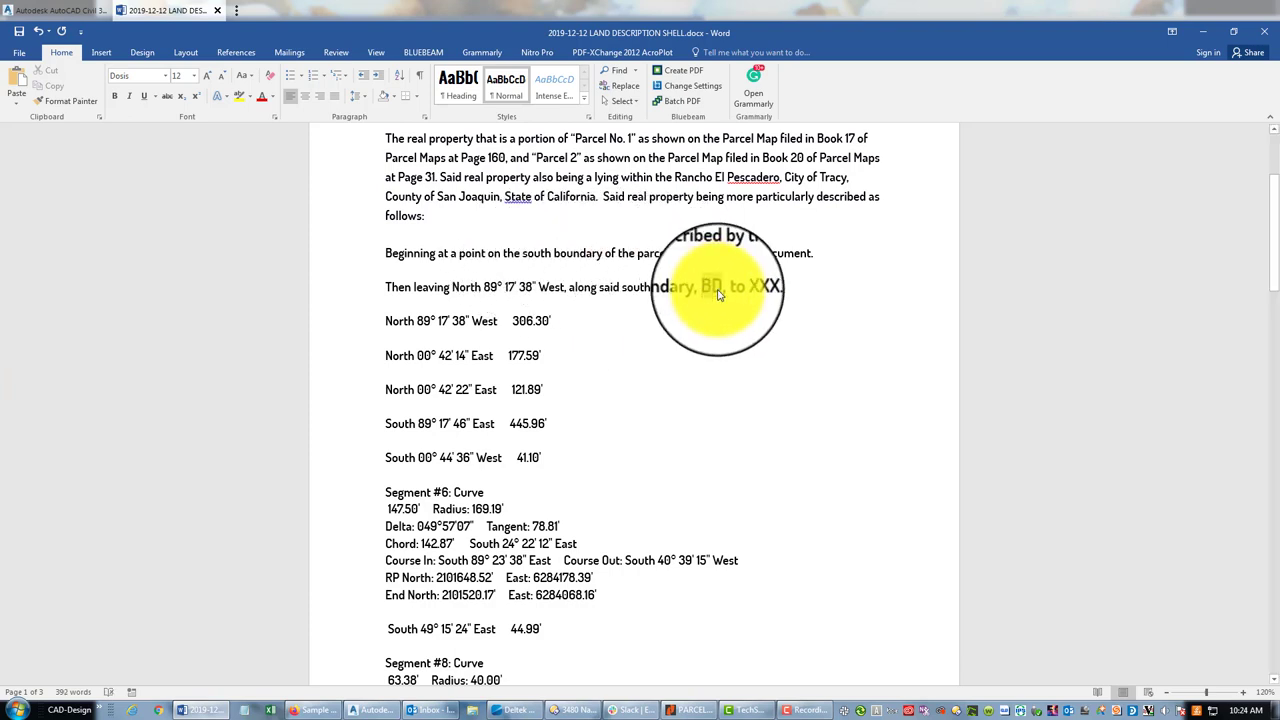
- Move the bearing North 89° 17' 38" West from after "leaving" to replace BD, and delete "leaving," so the sentence starts "Then along said south boundary"
left_click_drag(452, 289, 557, 289)
key("ctrl+c")
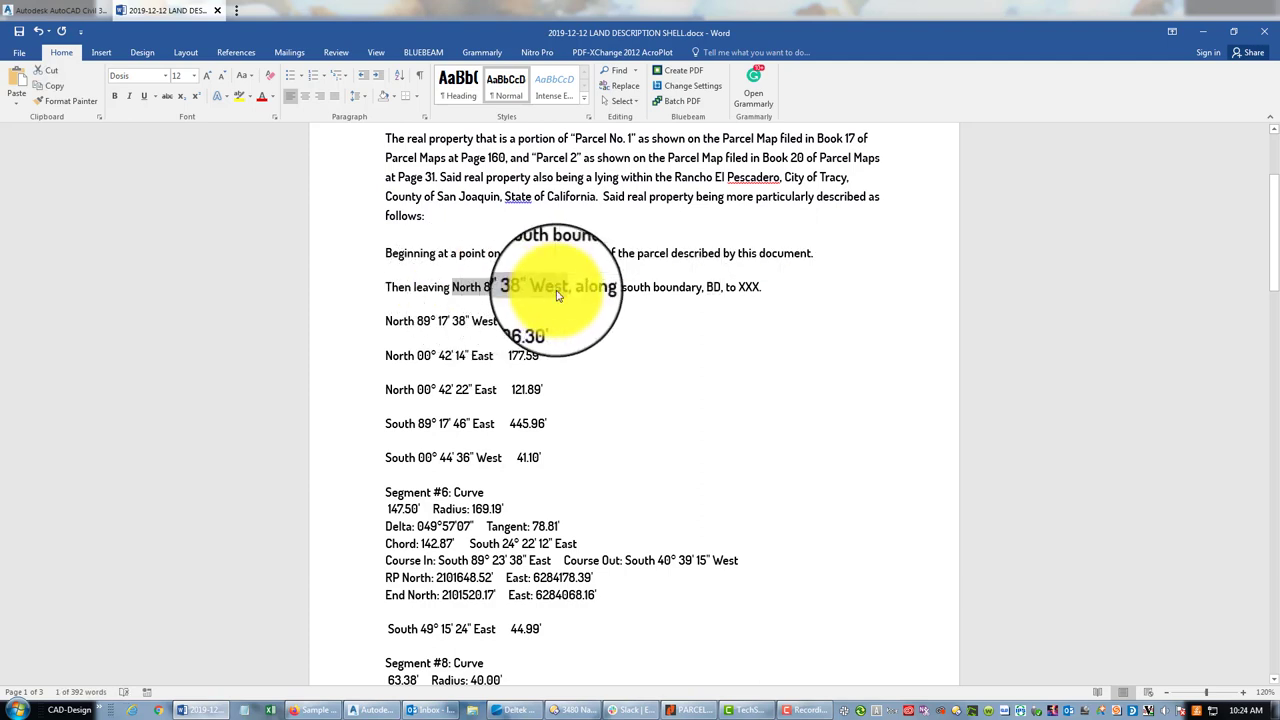
right_click(557, 295)
left_click(617, 289)
type("said")
key("Delete")
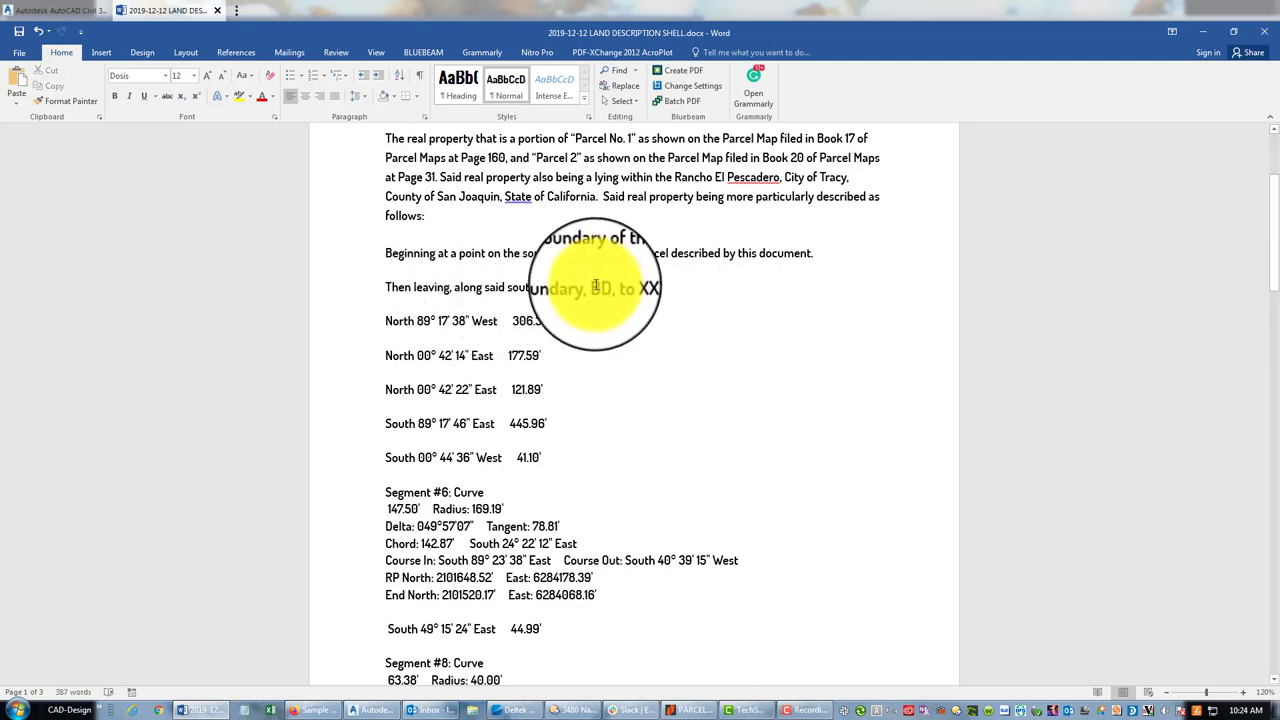
double_click(598, 287)
key("ctrl+g")
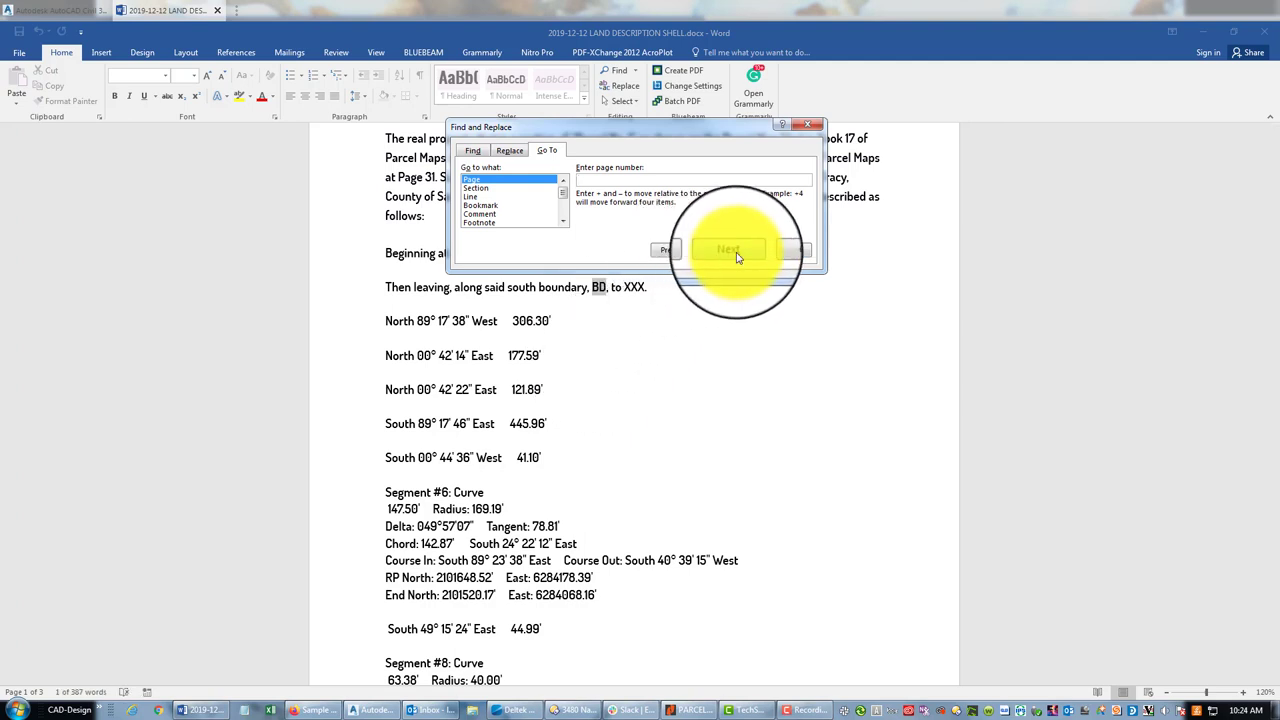
key("Escape")
key("ctrl+v")
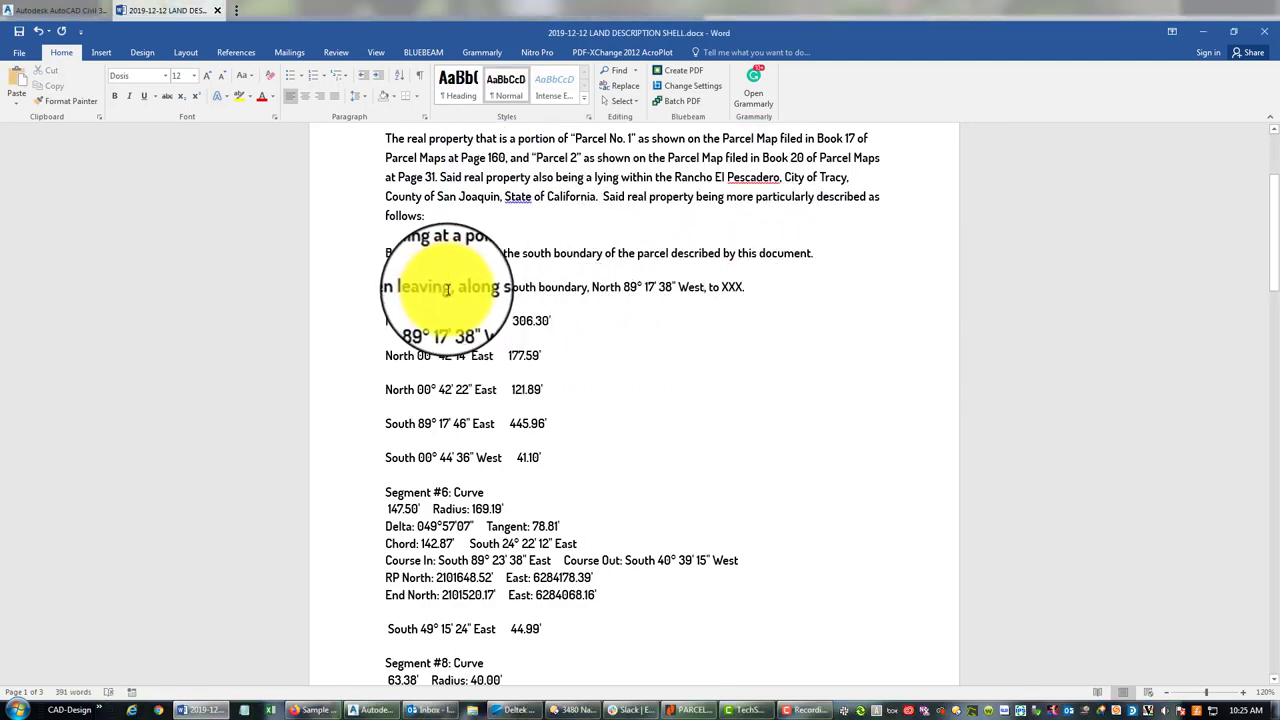
left_click_drag(449, 288, 417, 287)
key("Delete")
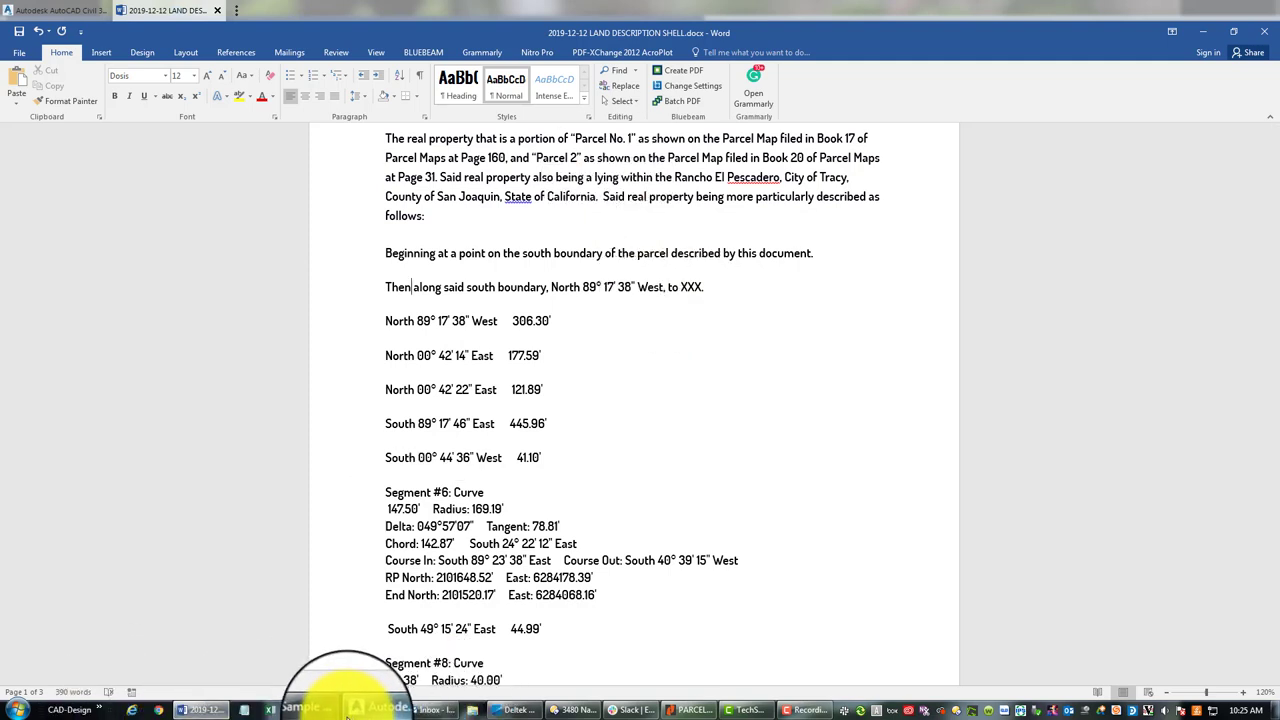
- Check the dimensioned distance in Civil 3D, return to Word, and add 165.85' after the bearing in the first course
left_click(378, 710)
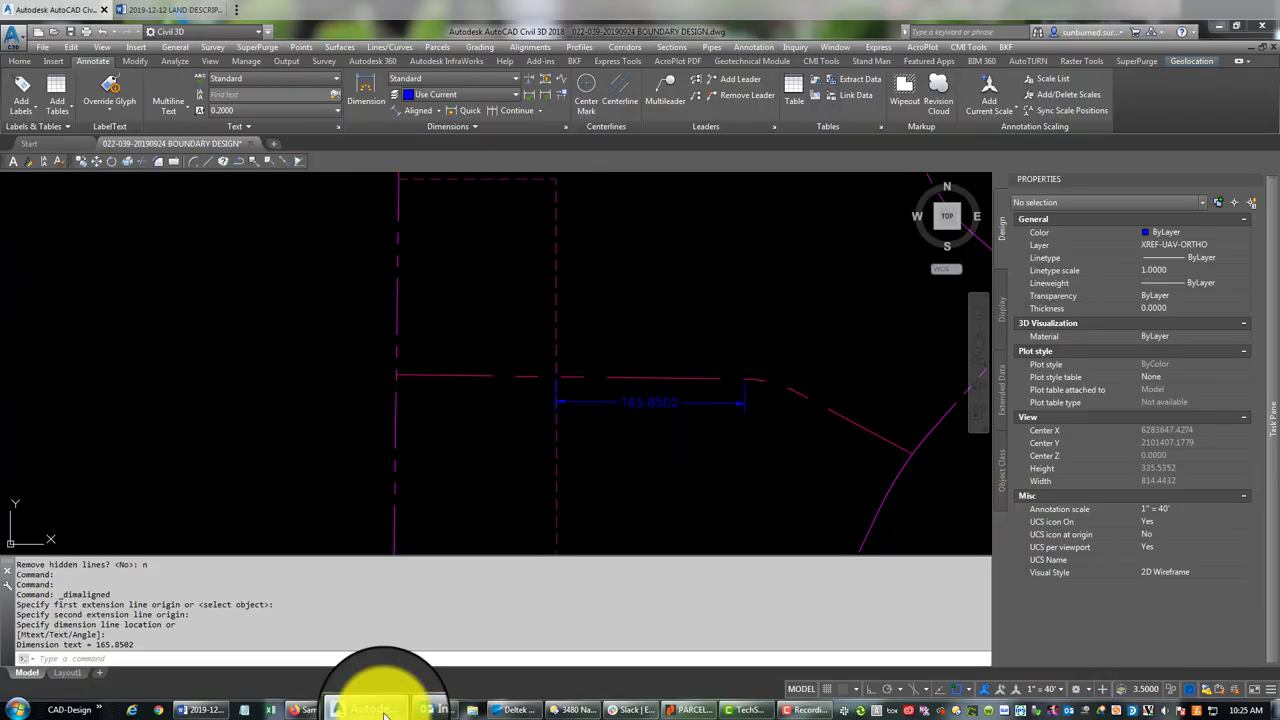
left_click(383, 714)
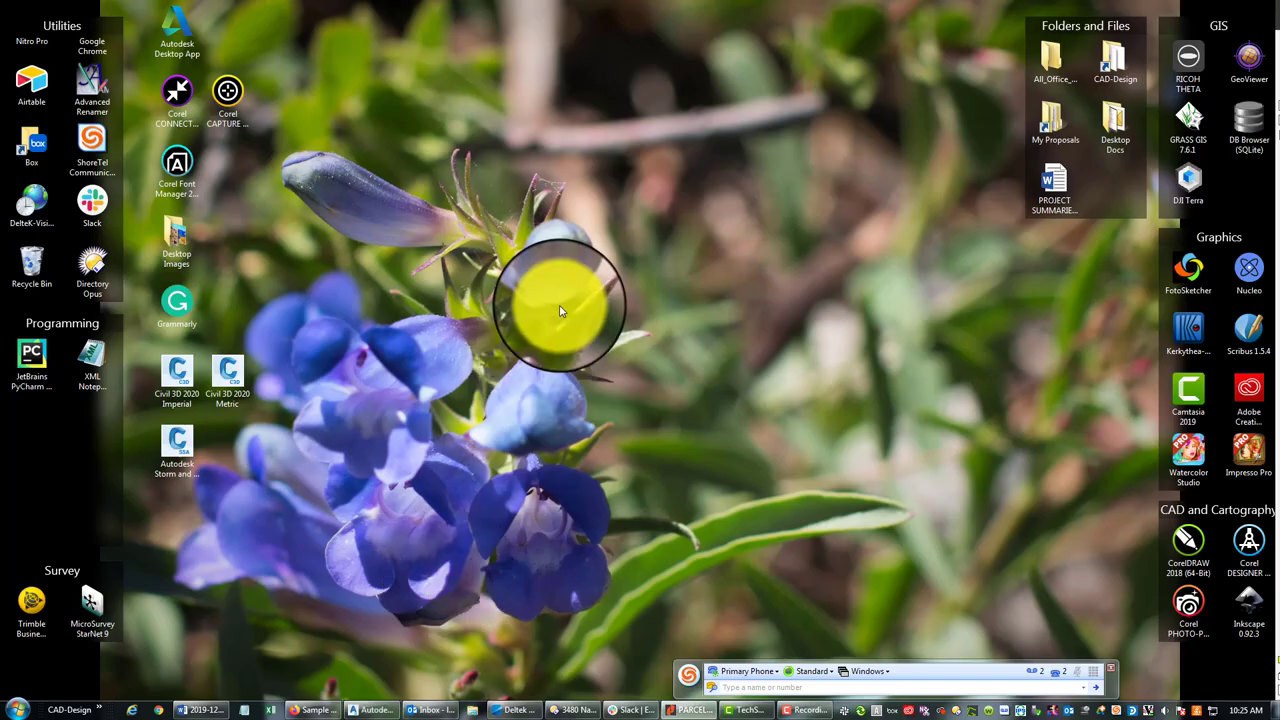
left_click(205, 711)
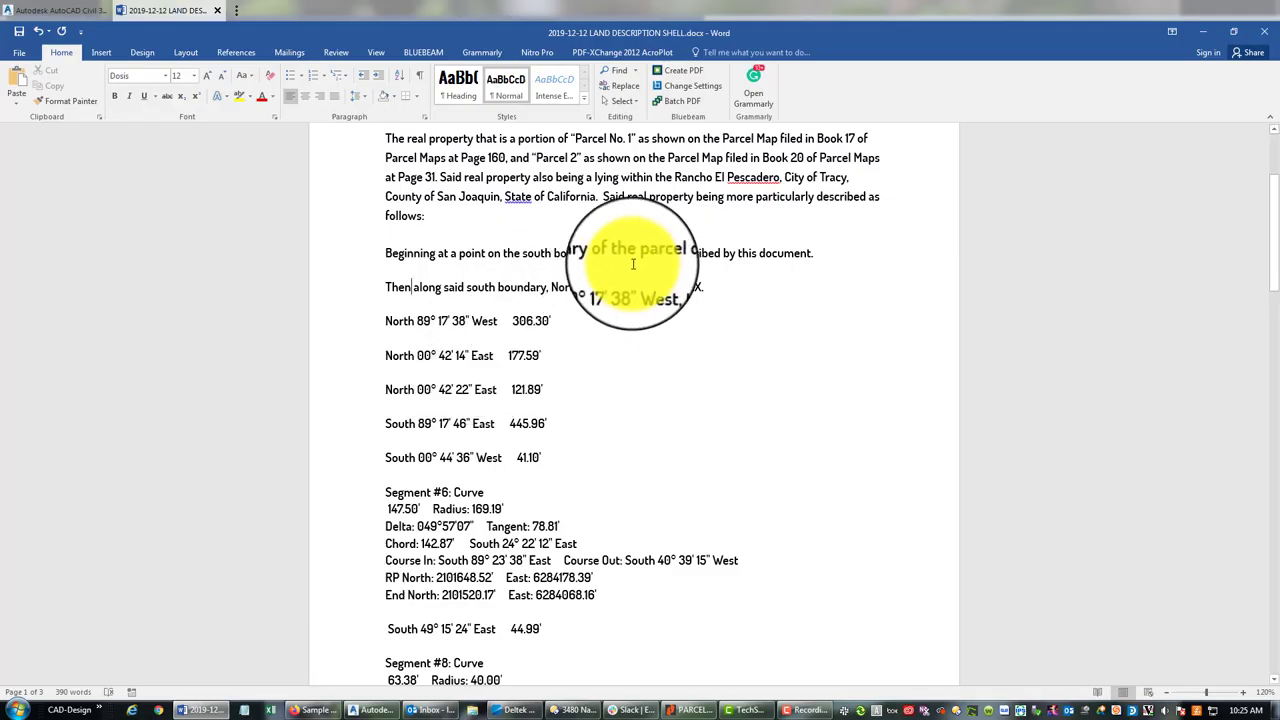
left_click(671, 288)
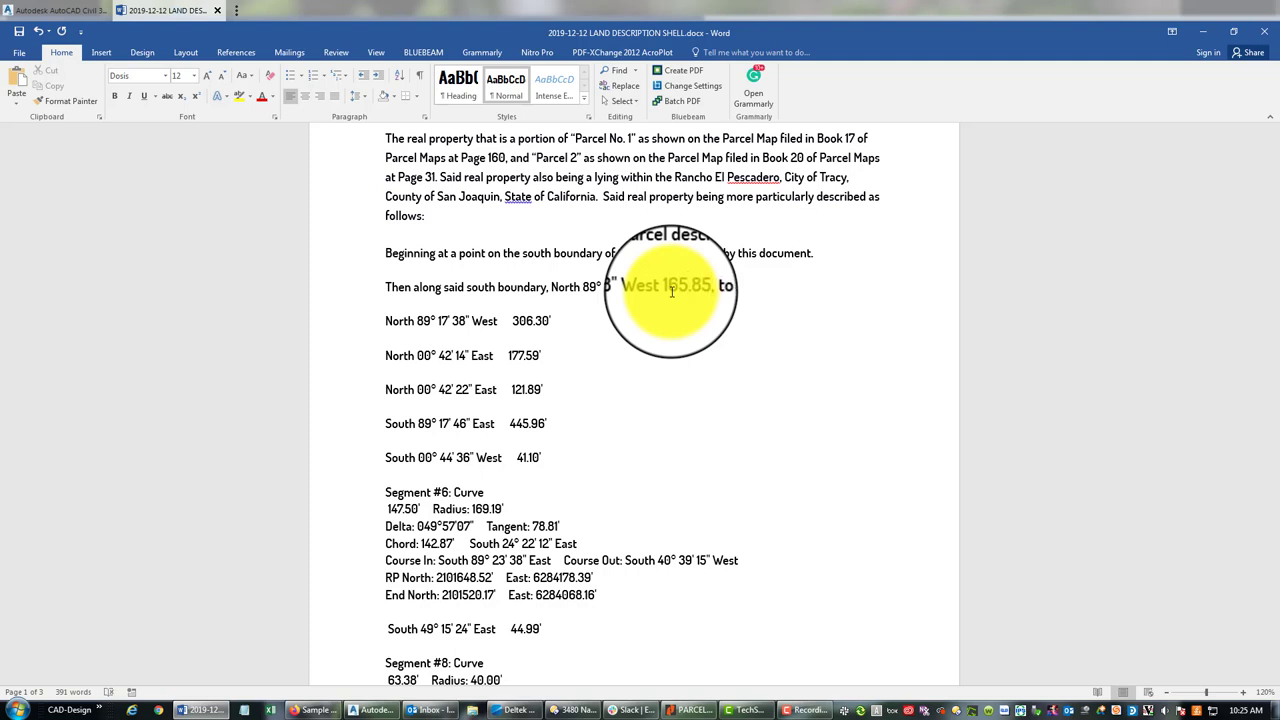
type("'")
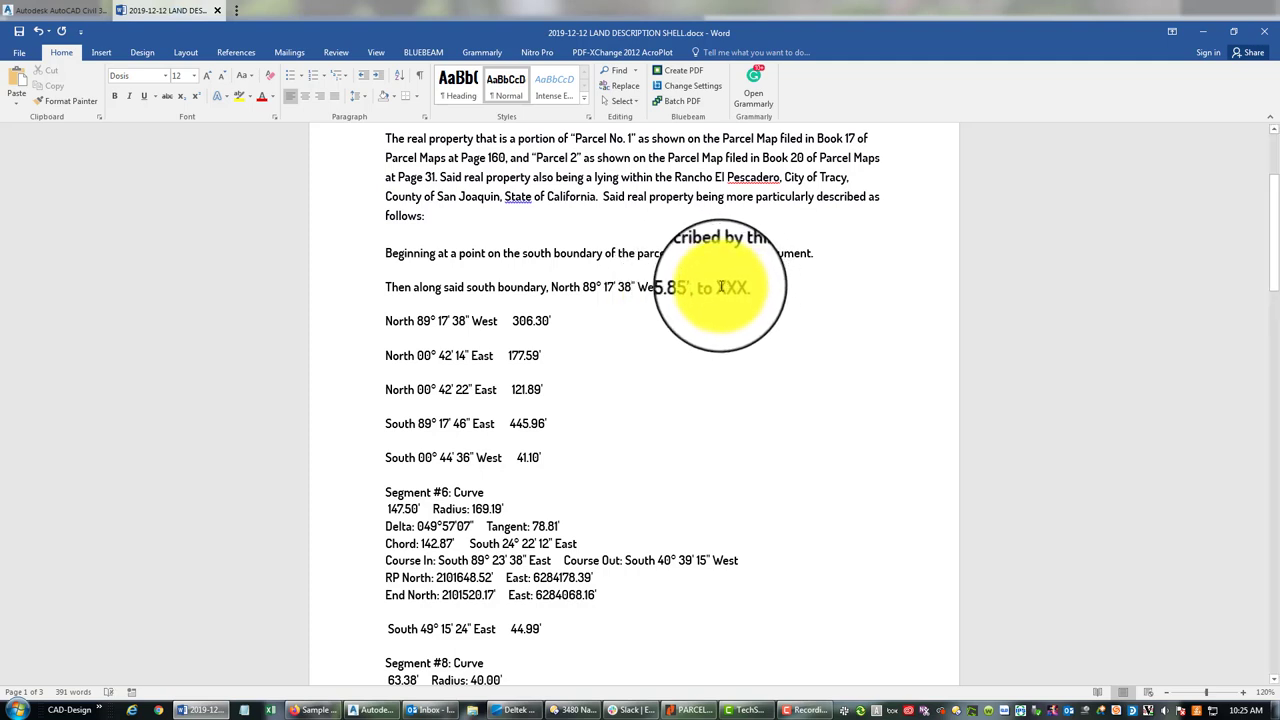
- Replace the remaining XXX in the first course with "the east boundary of said “Parcel No. 1”"
double_click(730, 287)
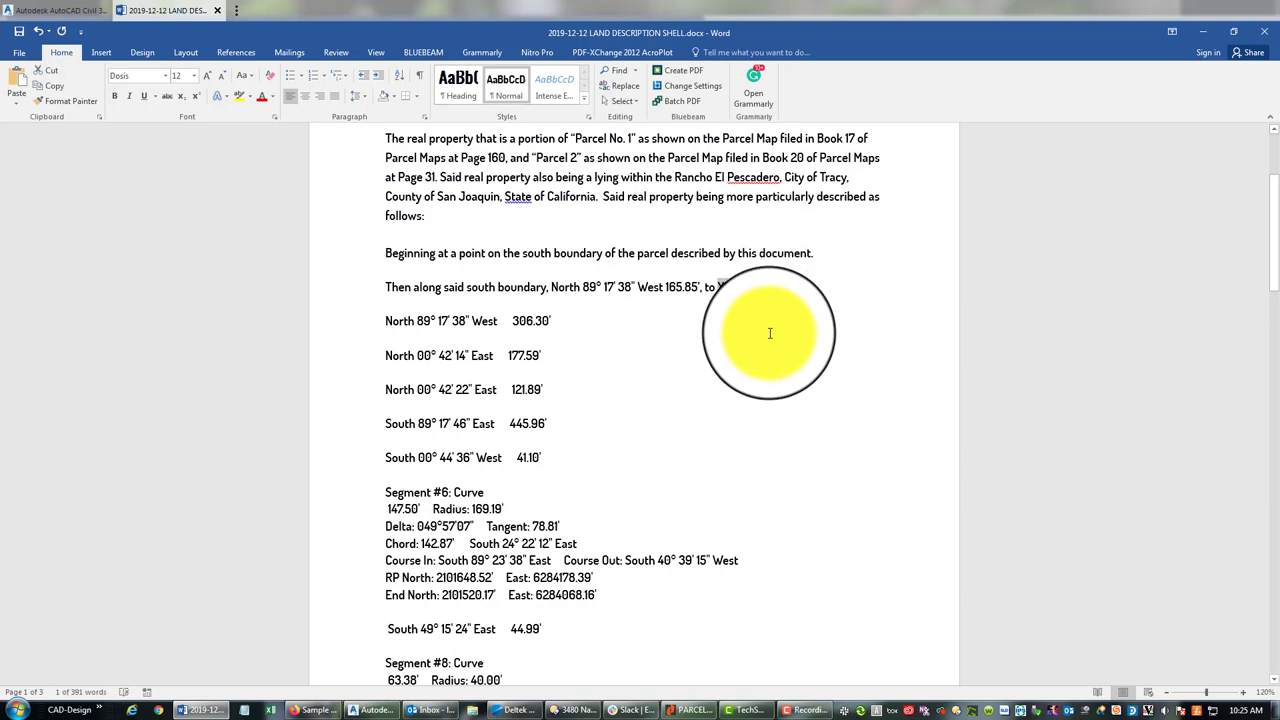
type("M")
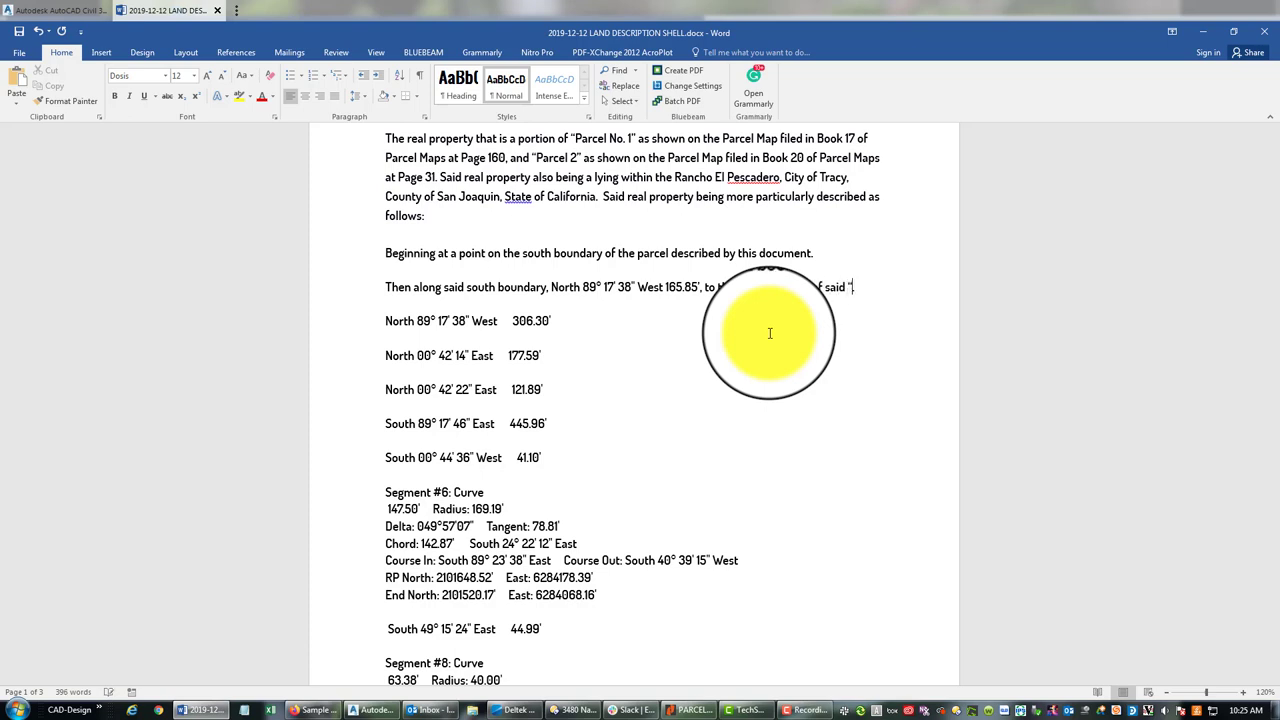
type("cel N")
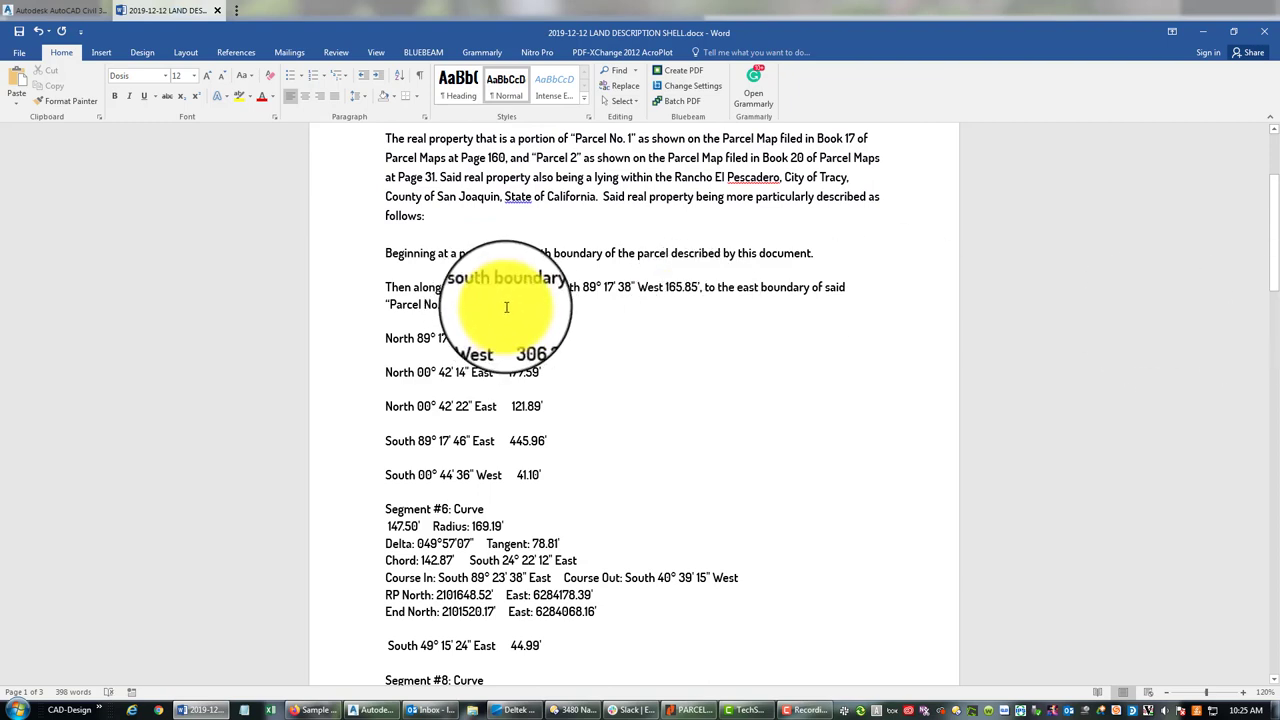
left_click_drag(498, 302, 390, 288)
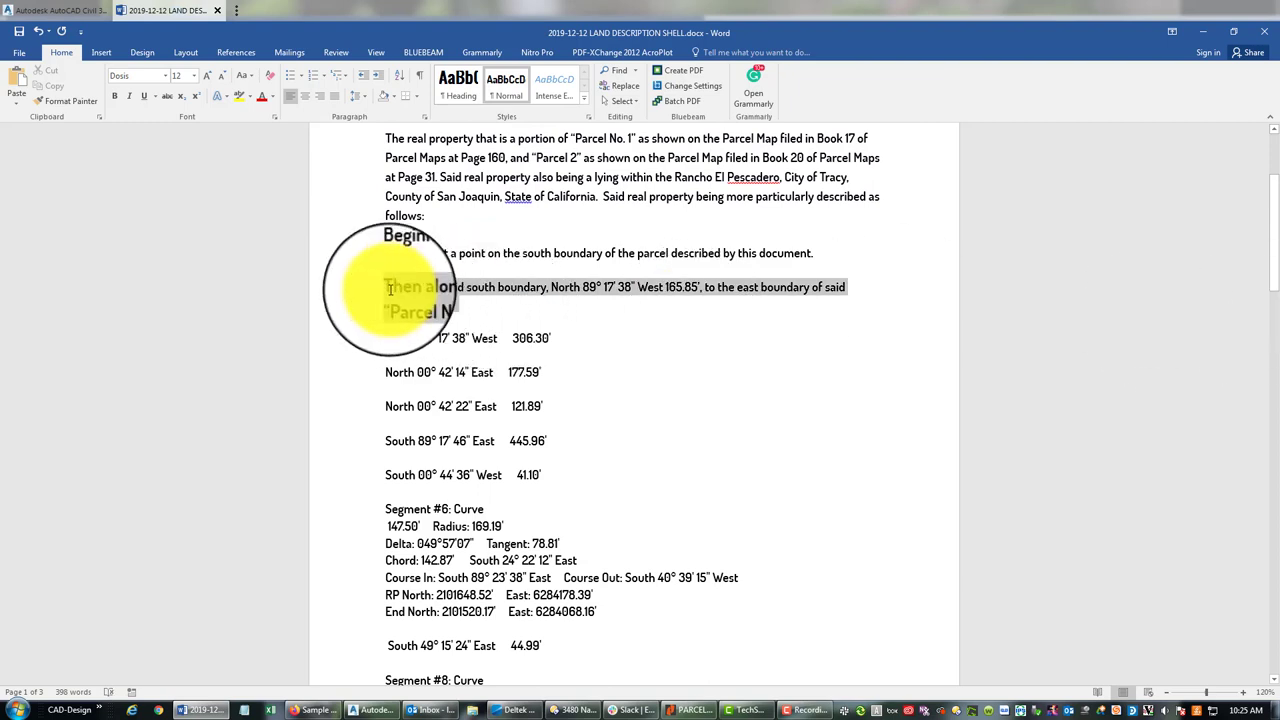
left_click(343, 338)
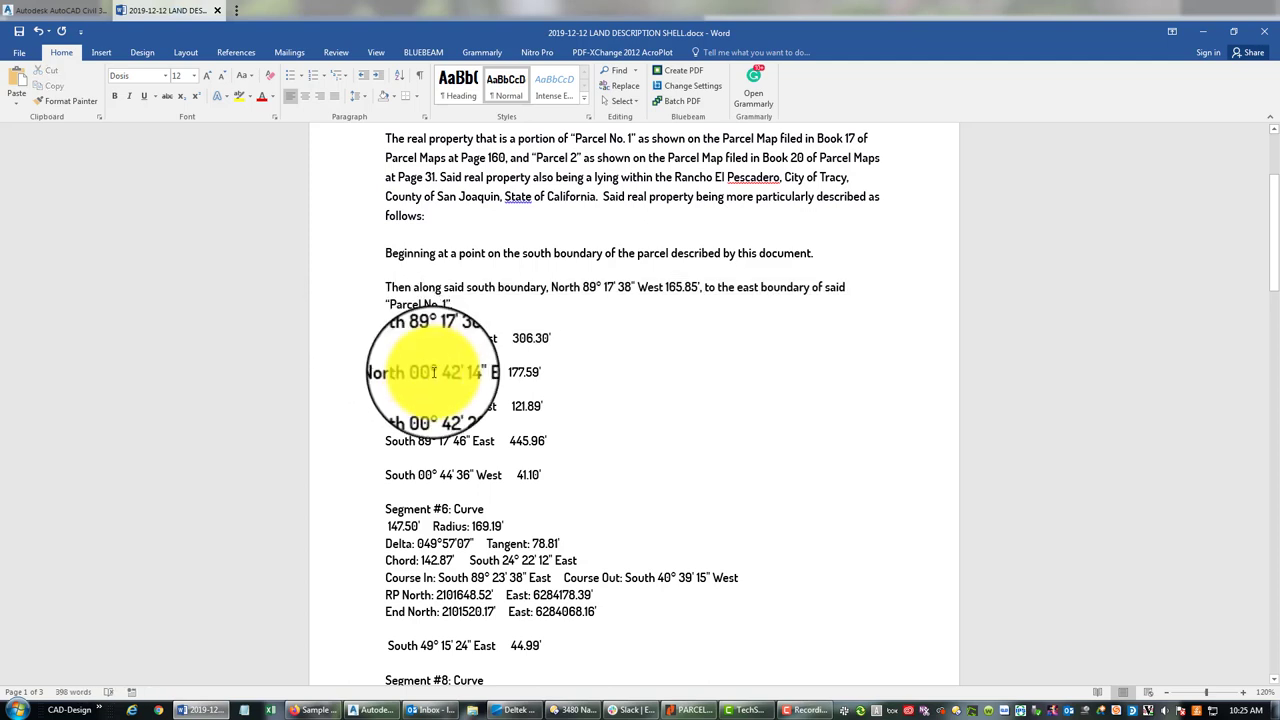
- Begin the second course with "Then continuing along said south boundary," ahead of the bearing North 89° 17' 38" West
type("North ")
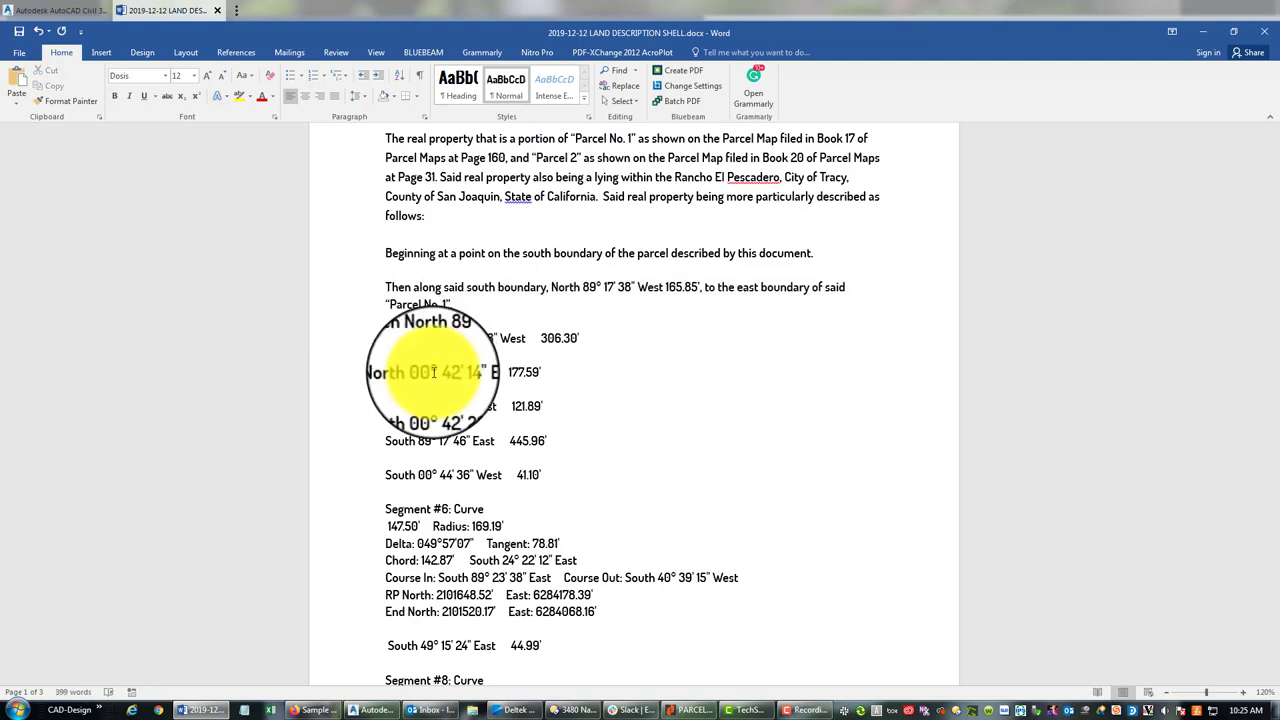
type("cont")
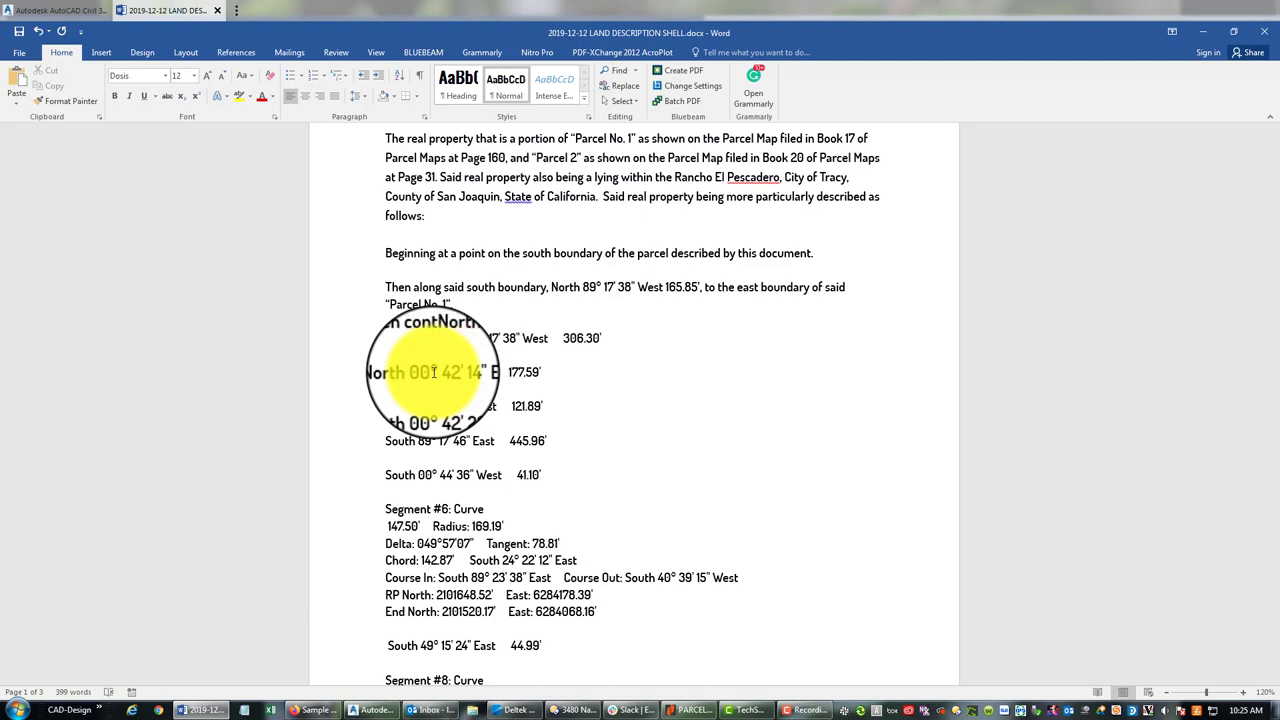
type("inuing ")
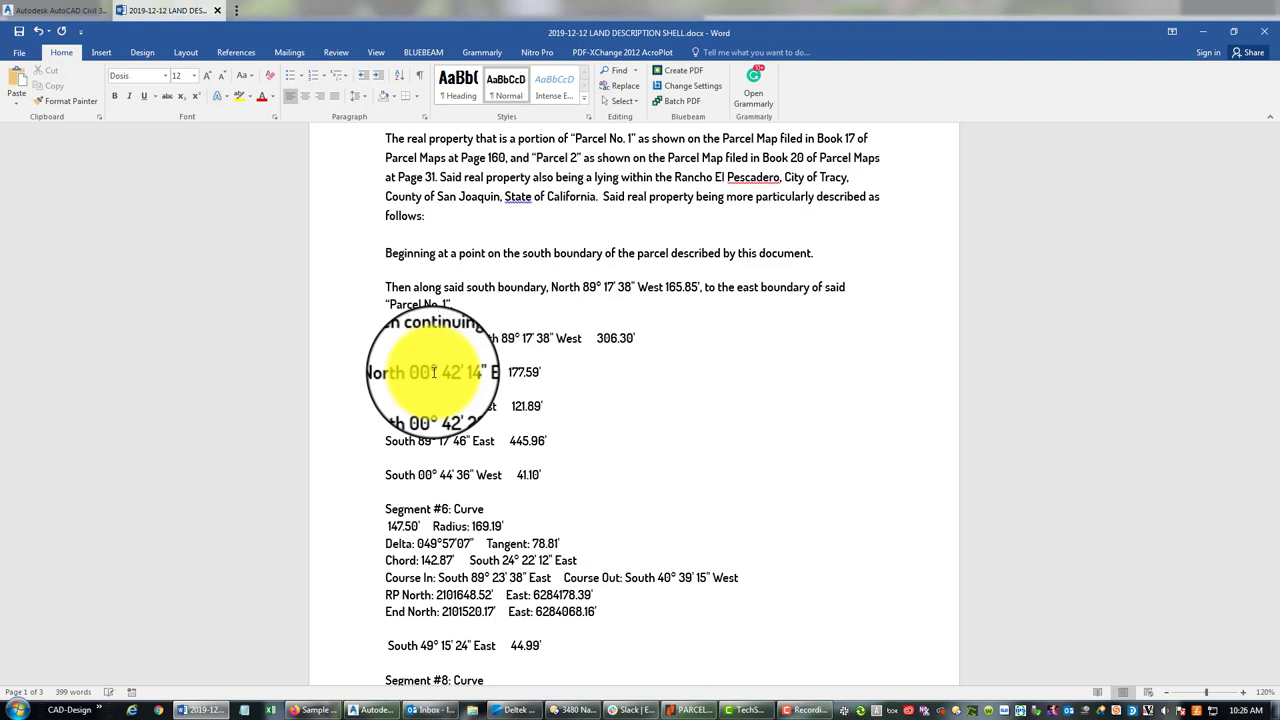
type("said south boundayr")
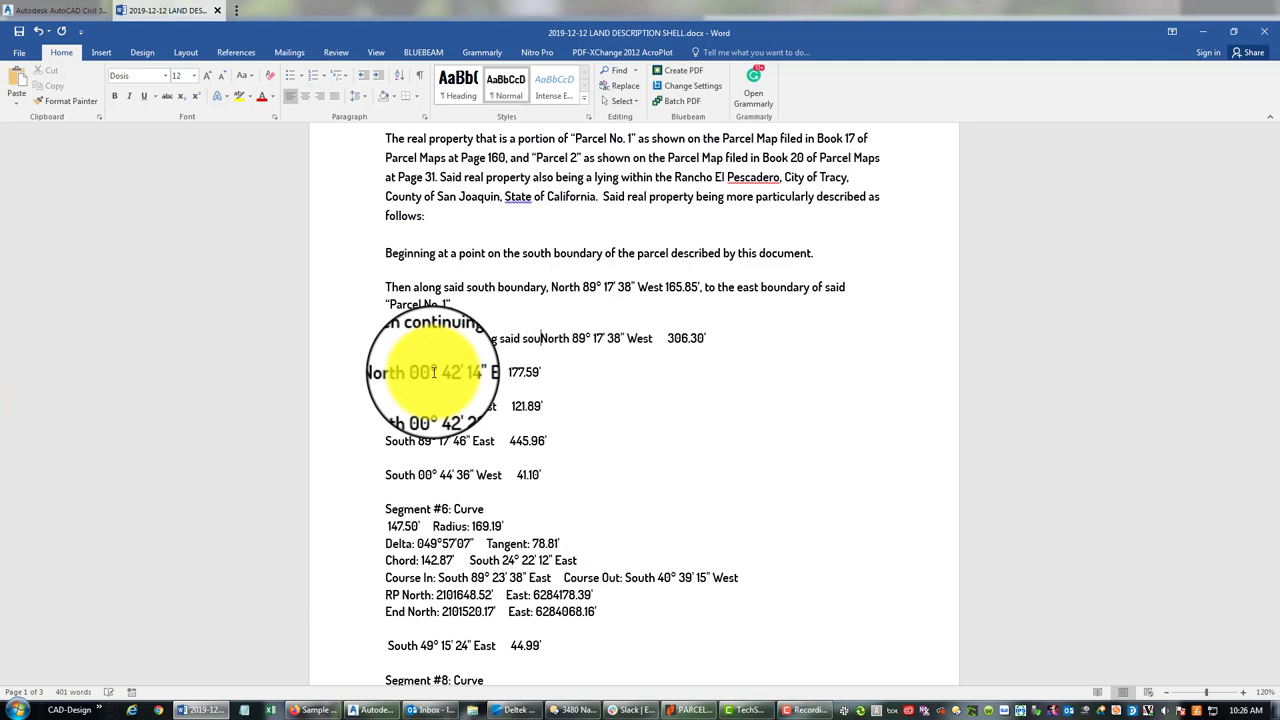
type(",")
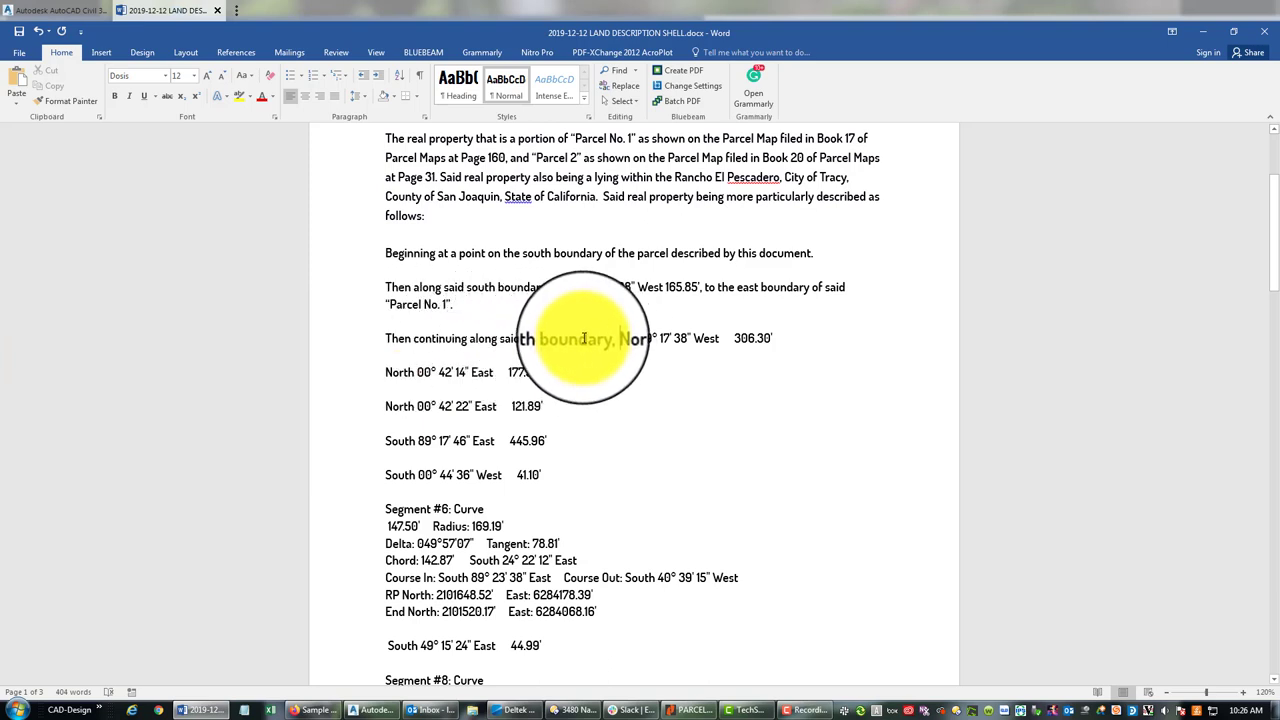
- Close the gap before 306.30' and end the second course with ", to the east boundary of said “Parcel No. 1”."
left_click(756, 354)
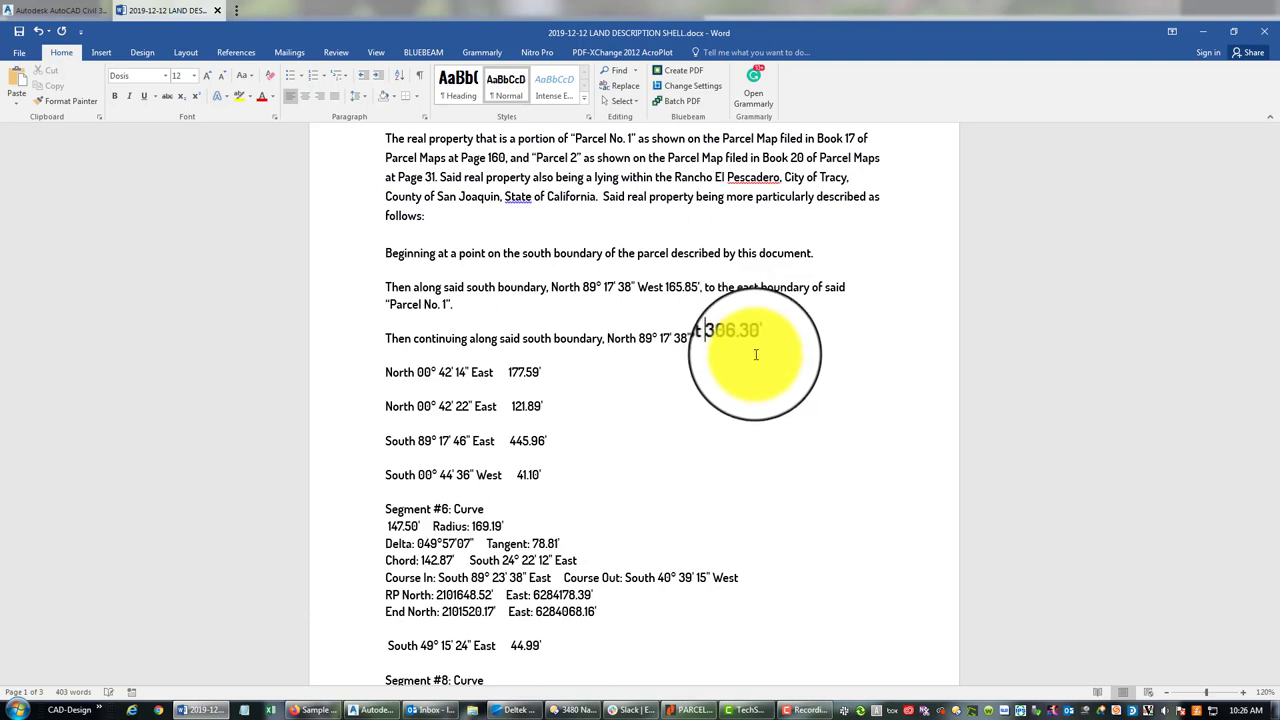
key("Tab")
key("Right")
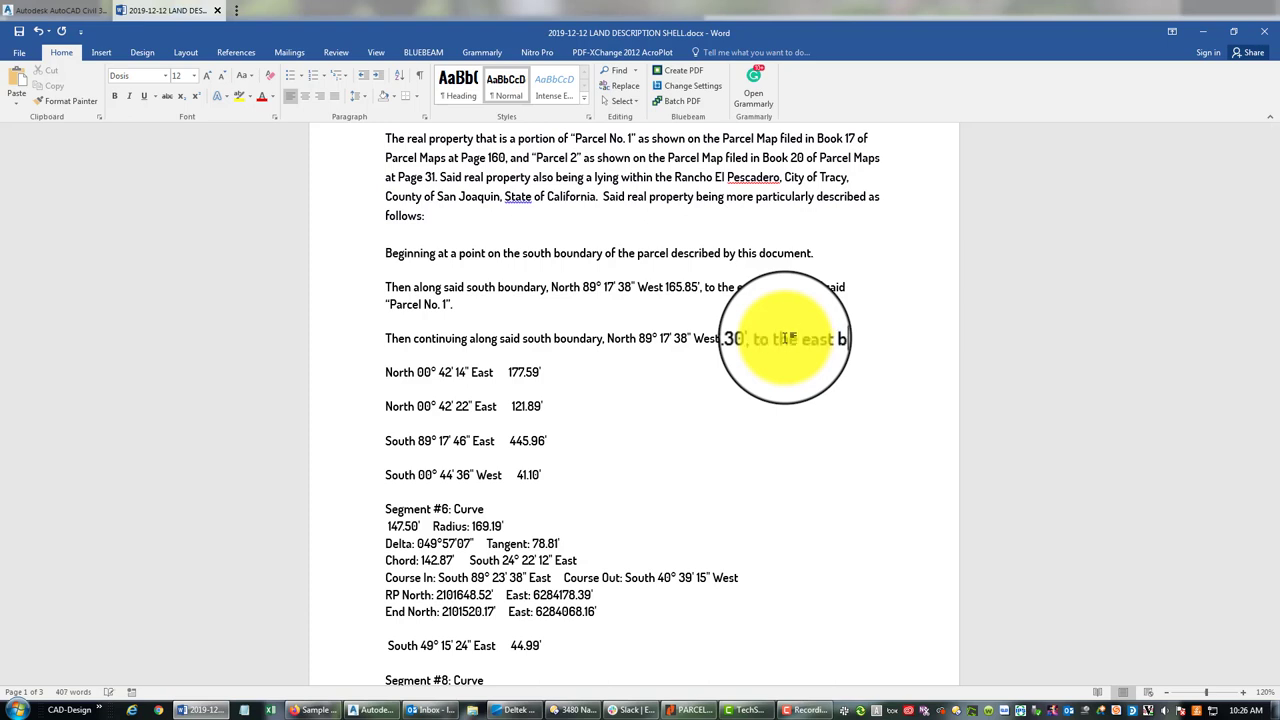
type("said “Parcel No. 1”")
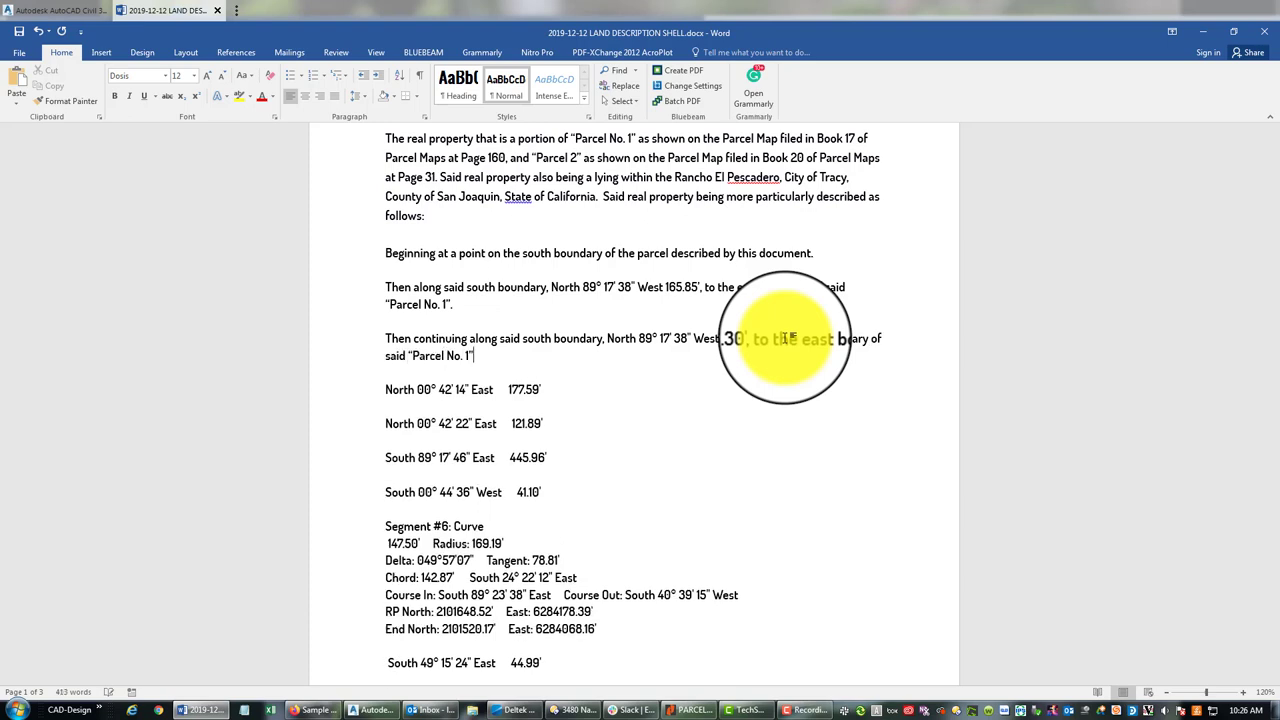
left_click(373, 710)
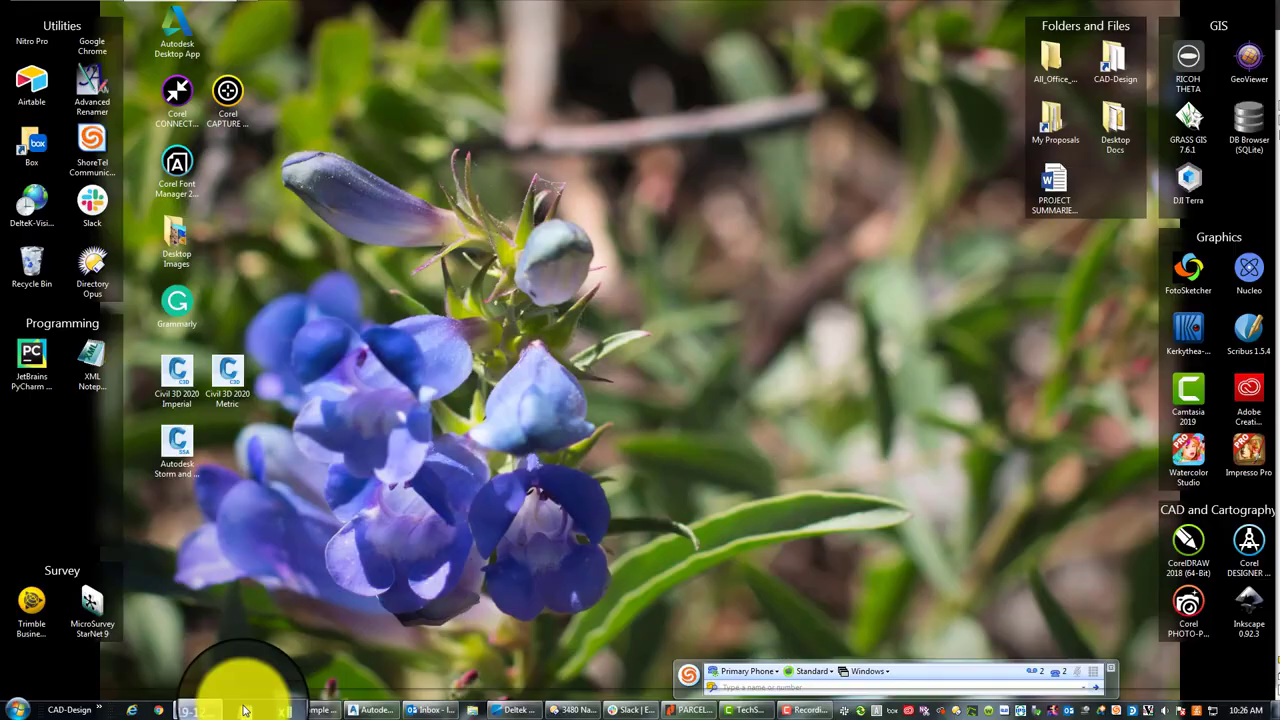
left_click(205, 709)
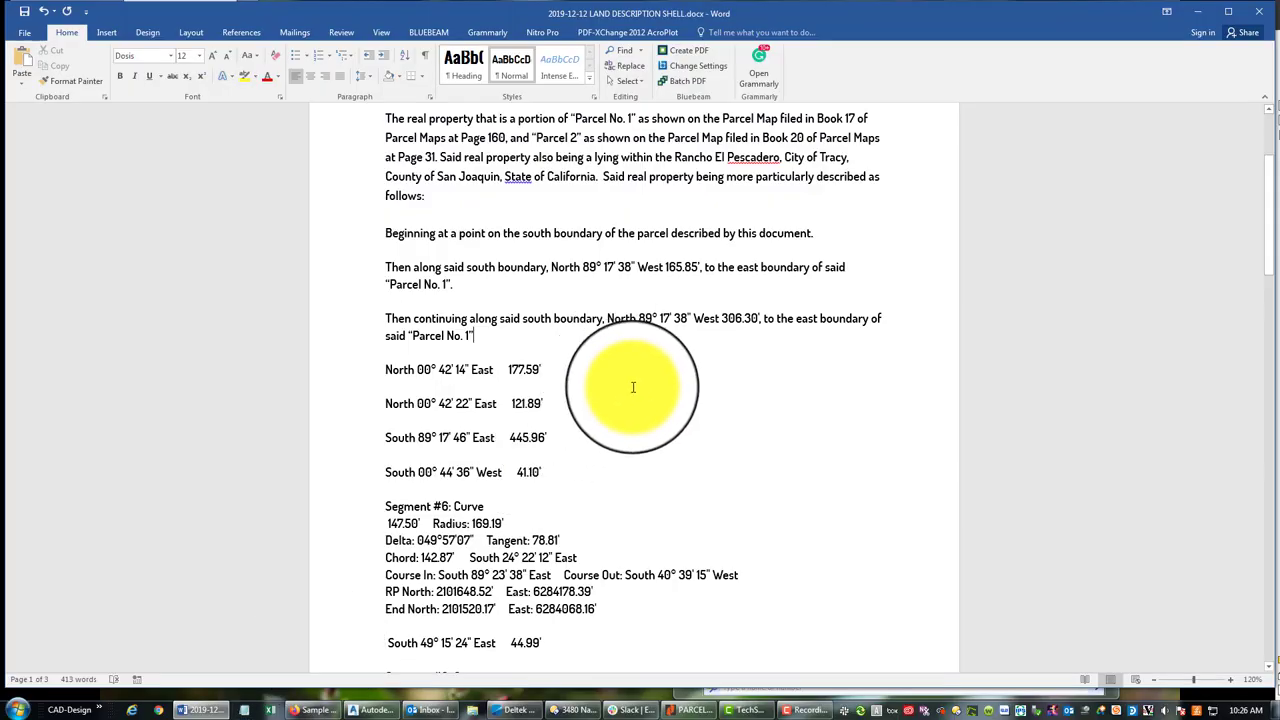
left_click(500, 340)
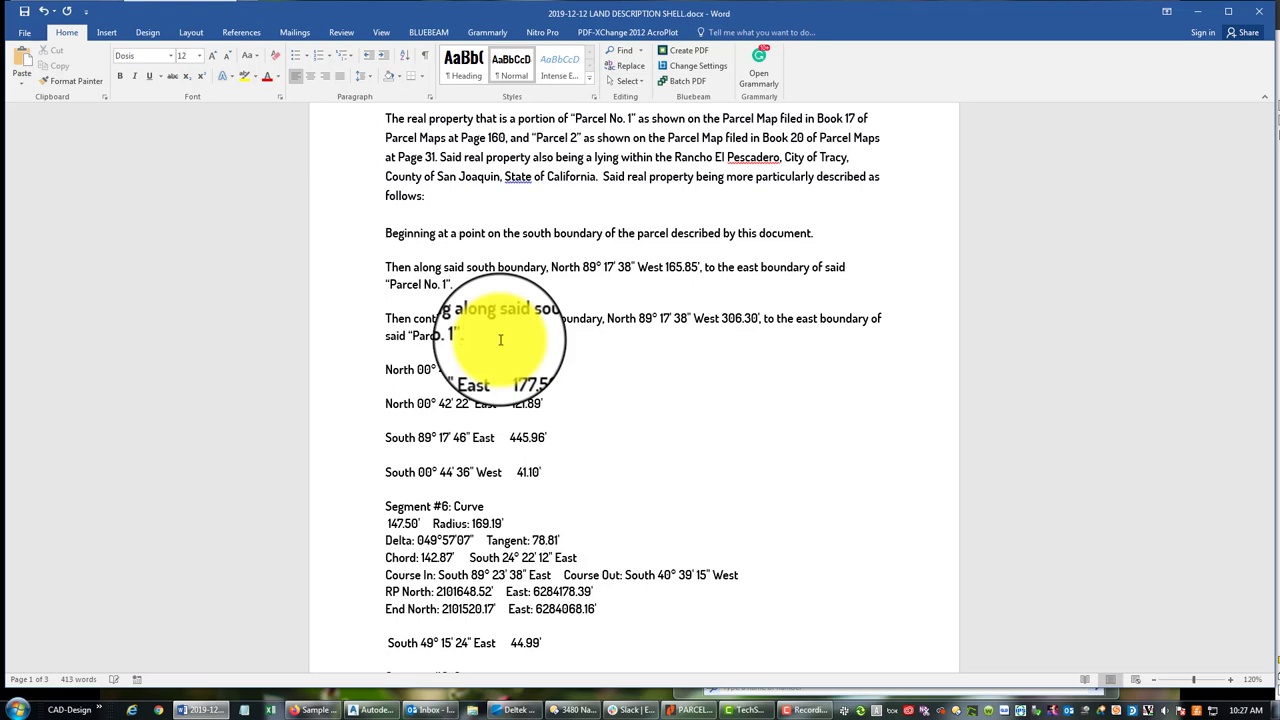
- Start the third course above the North 00° 42' 14" East call with "Then leaving the said south boundary,"
key("Return")
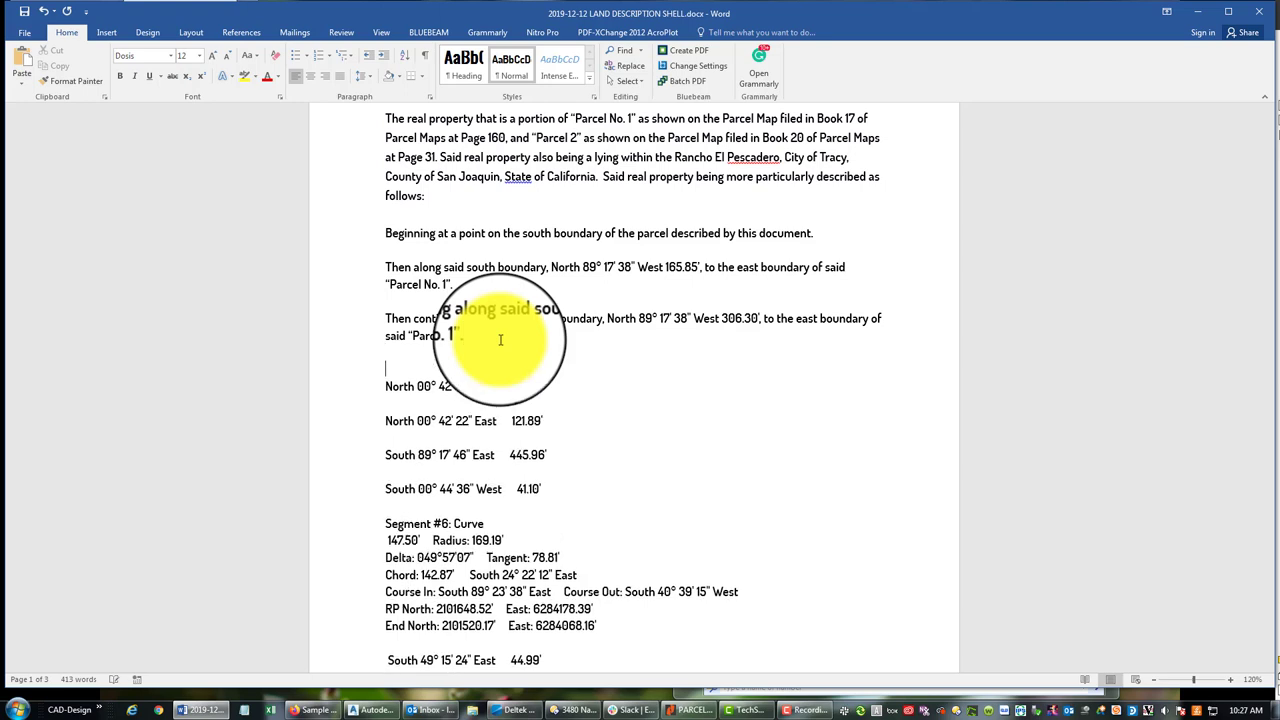
type("Then ")
type("con")
type("south boun")
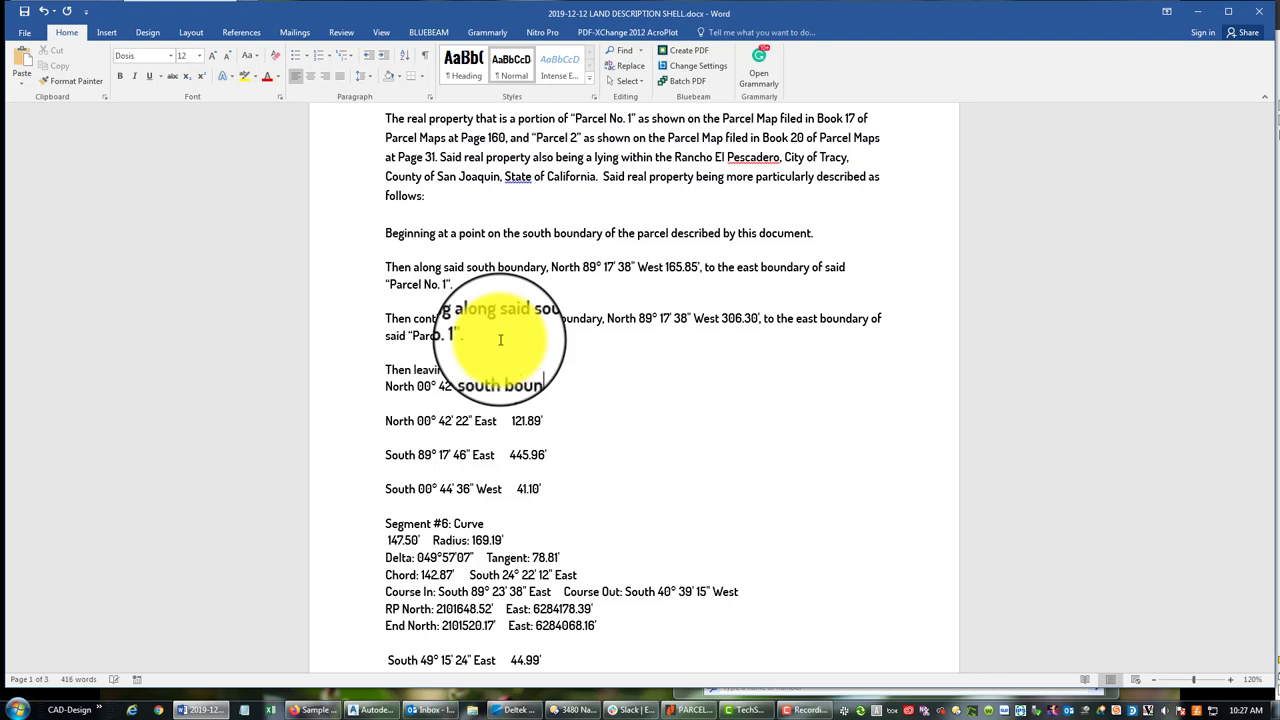
key("BackSpace")
key("BackSpace")
key("BackSpace")
key("BackSpace")
key("BackSpace")
key("BackSpace")
key("BackSpace")
key("BackSpace")
key("BackSpace")
type("aid south boundary,")
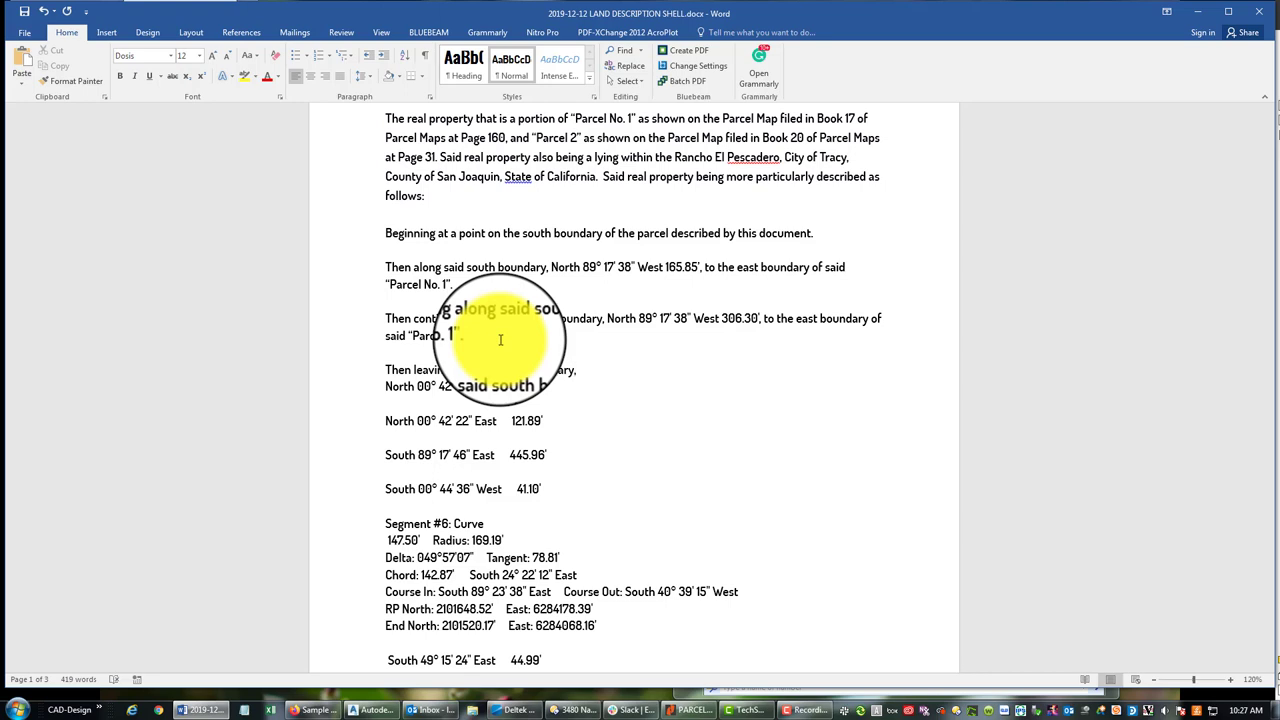
- Join the North 00° 42' 14" East call to the third course's opening phrase and remove the extra spaces before 177.59'
key("Delete")
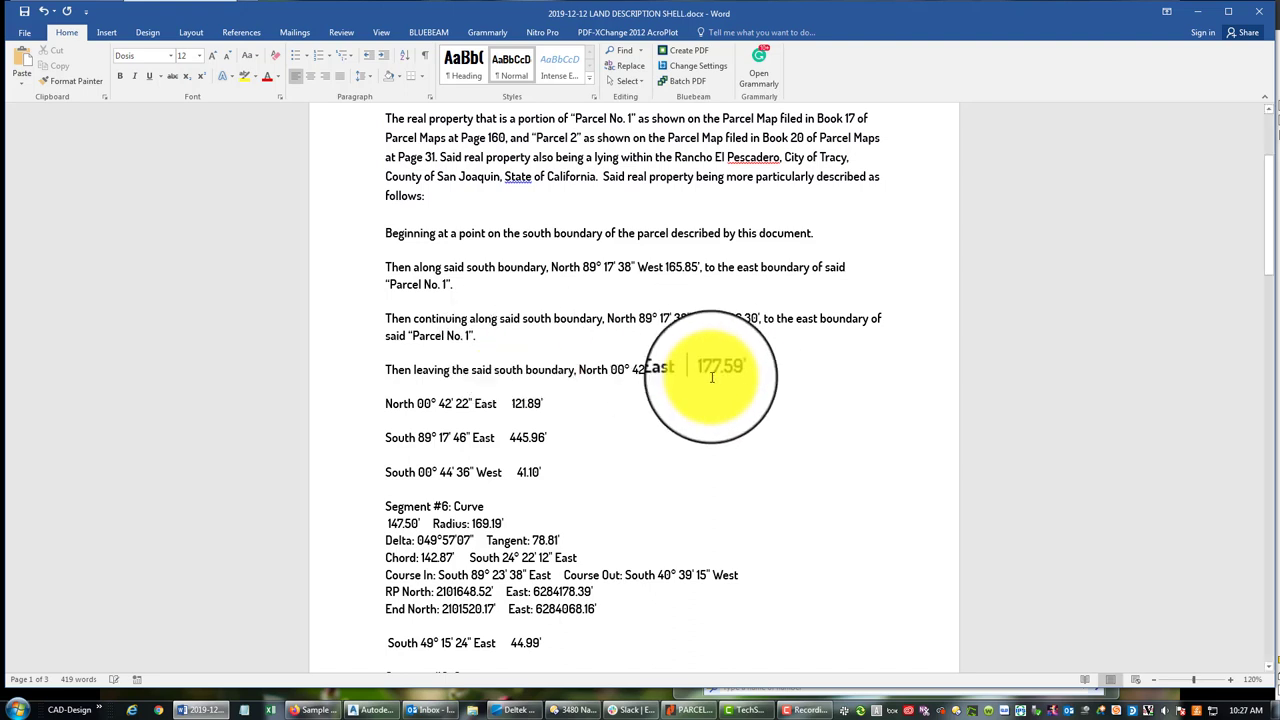
key("Delete")
key("Delete")
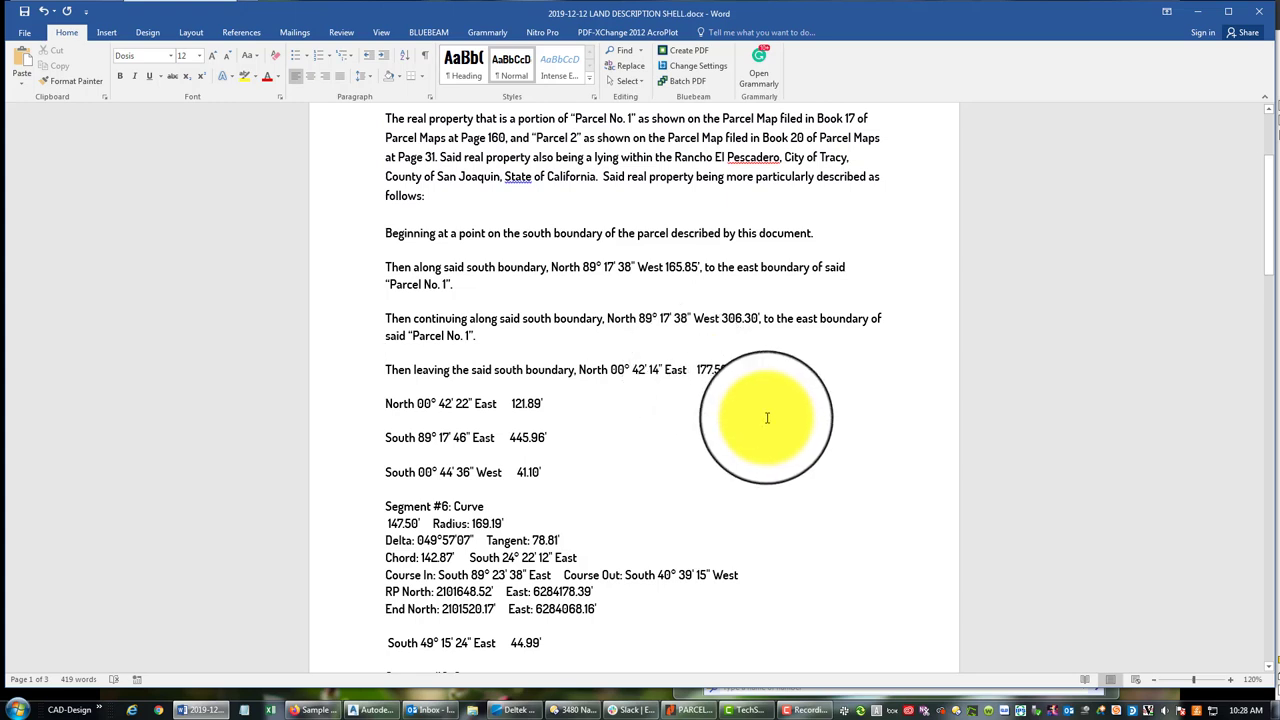
key("Delete")
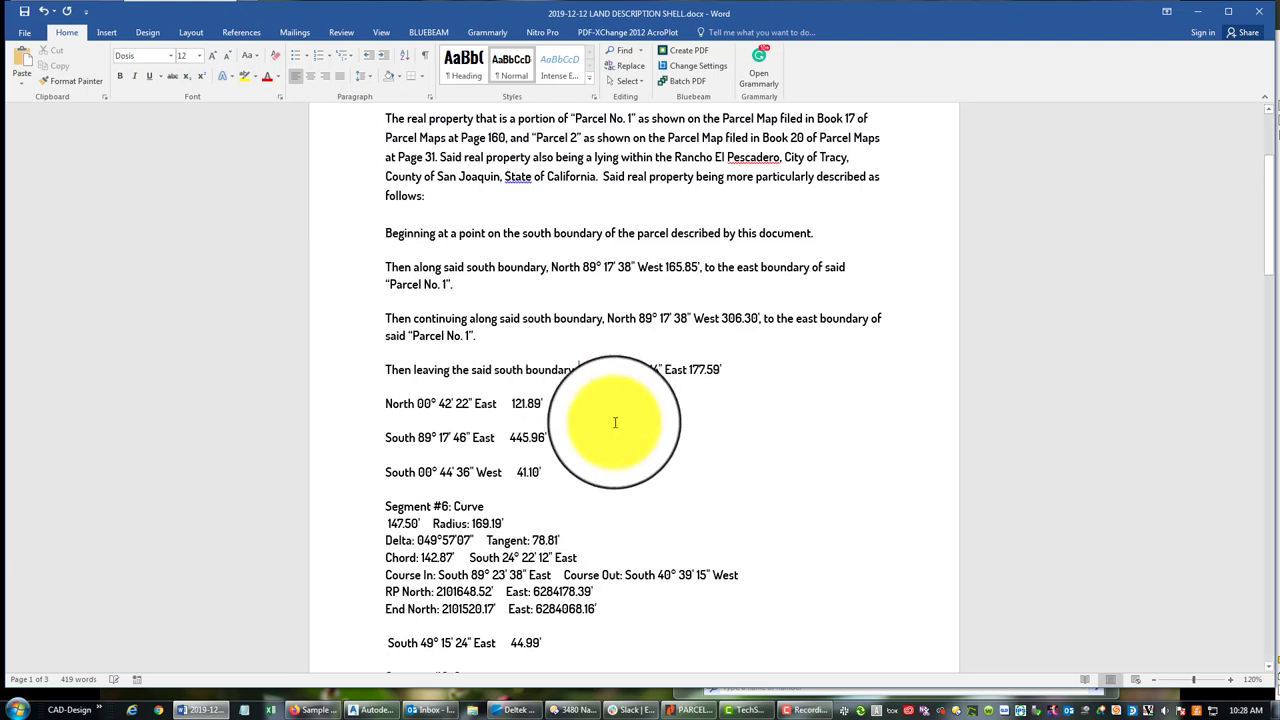
- Insert "along the west boundary of said “Parcel No. 1”," before the bearing North 00° 42' 14" East in the third course
type("42' 14")
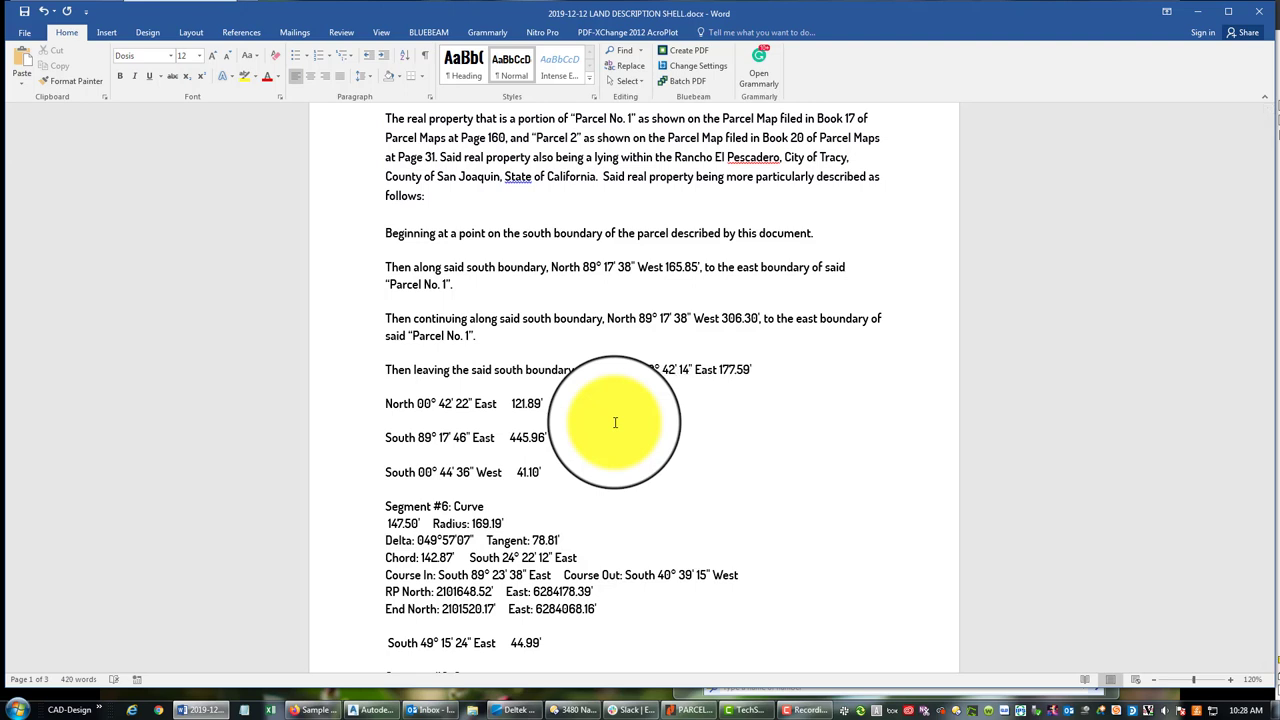
type("00")
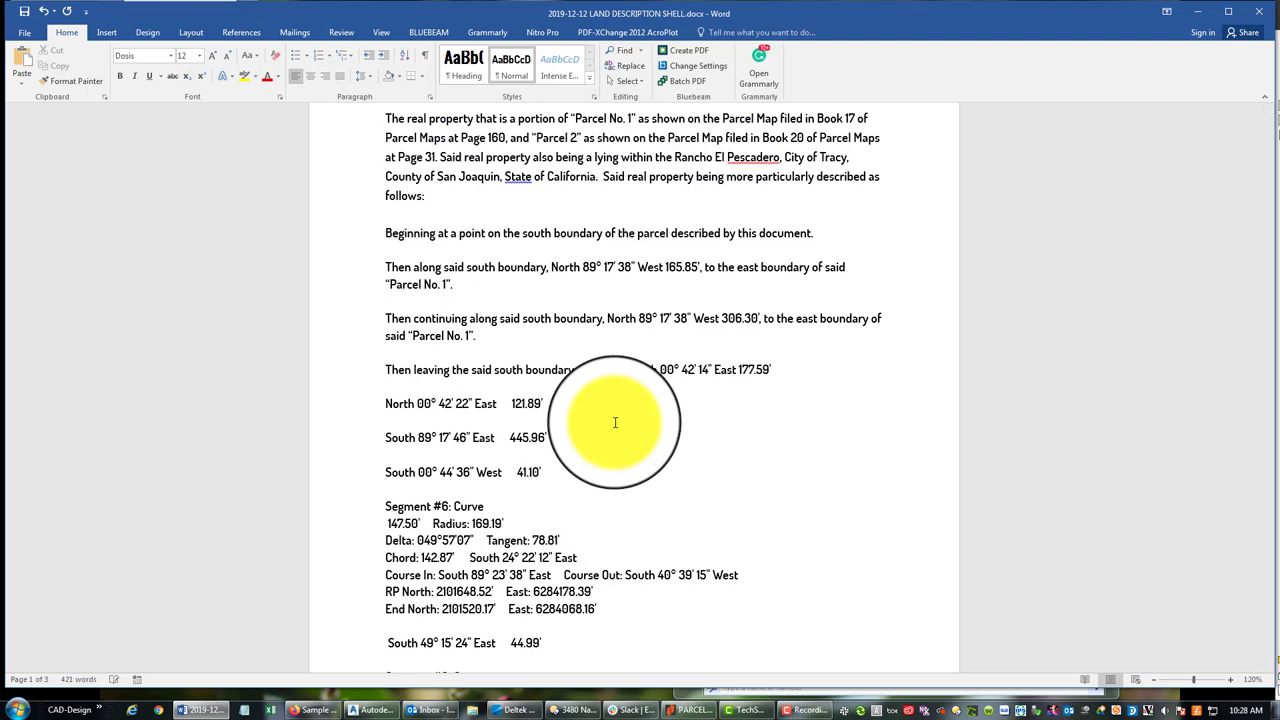
type("ort")
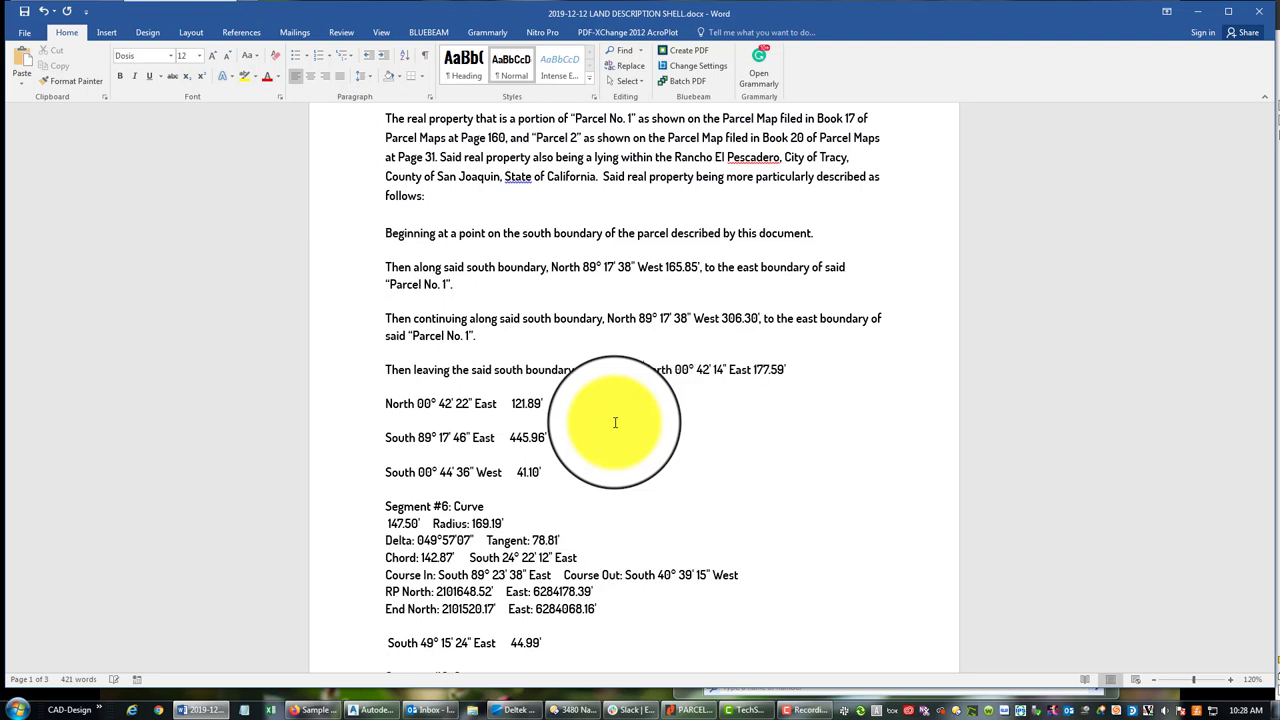
type("boundary of ")
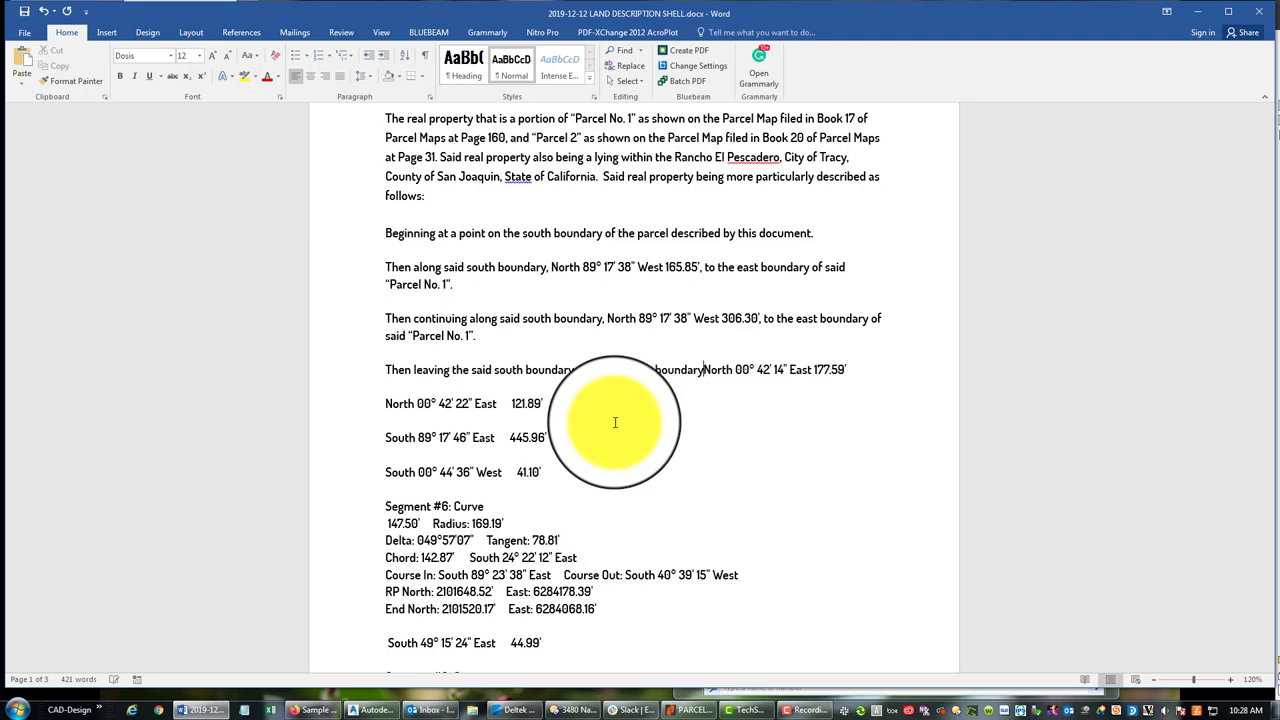
type("sa")
key("BackSpace")
key("BackSpace")
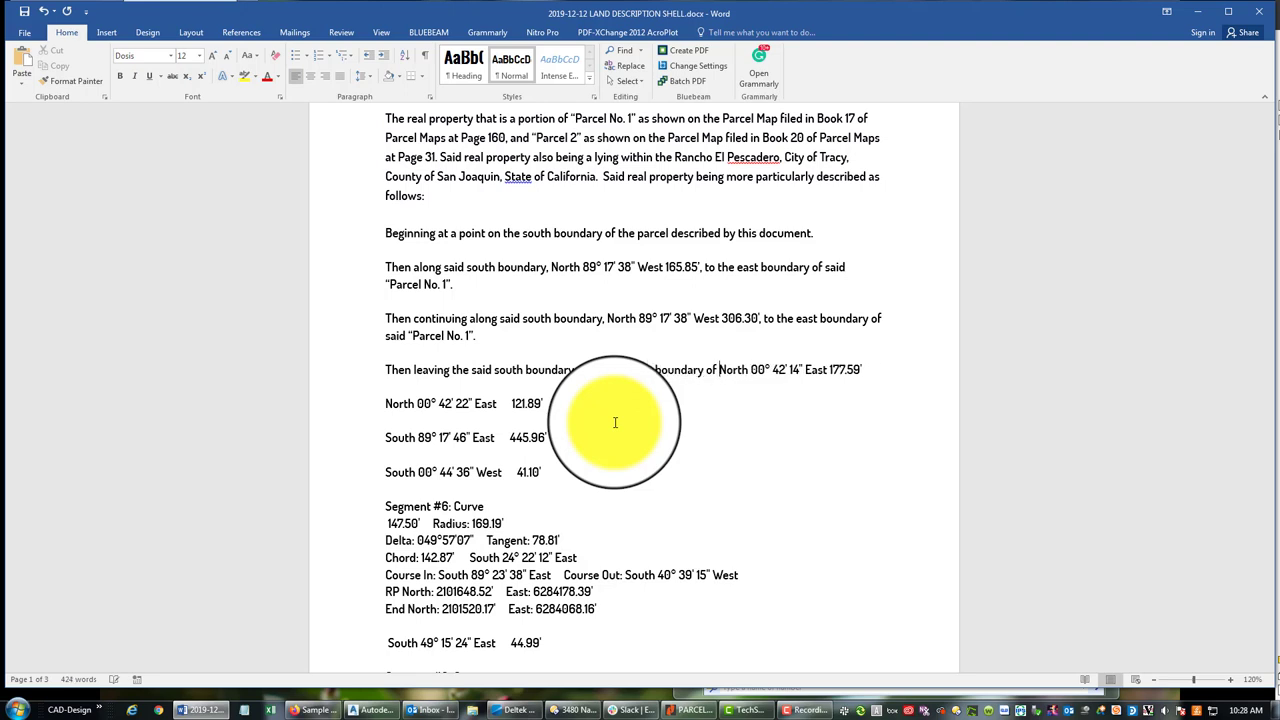
type("said ")
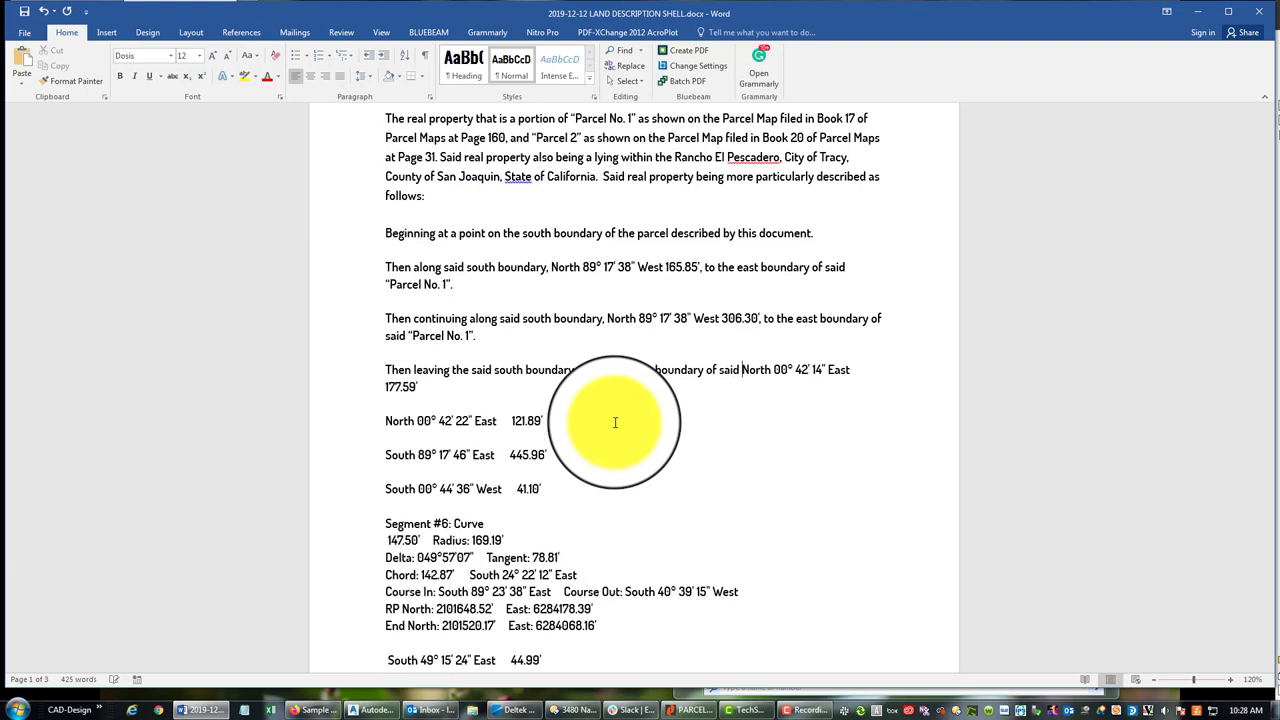
type("\"Parcel No")
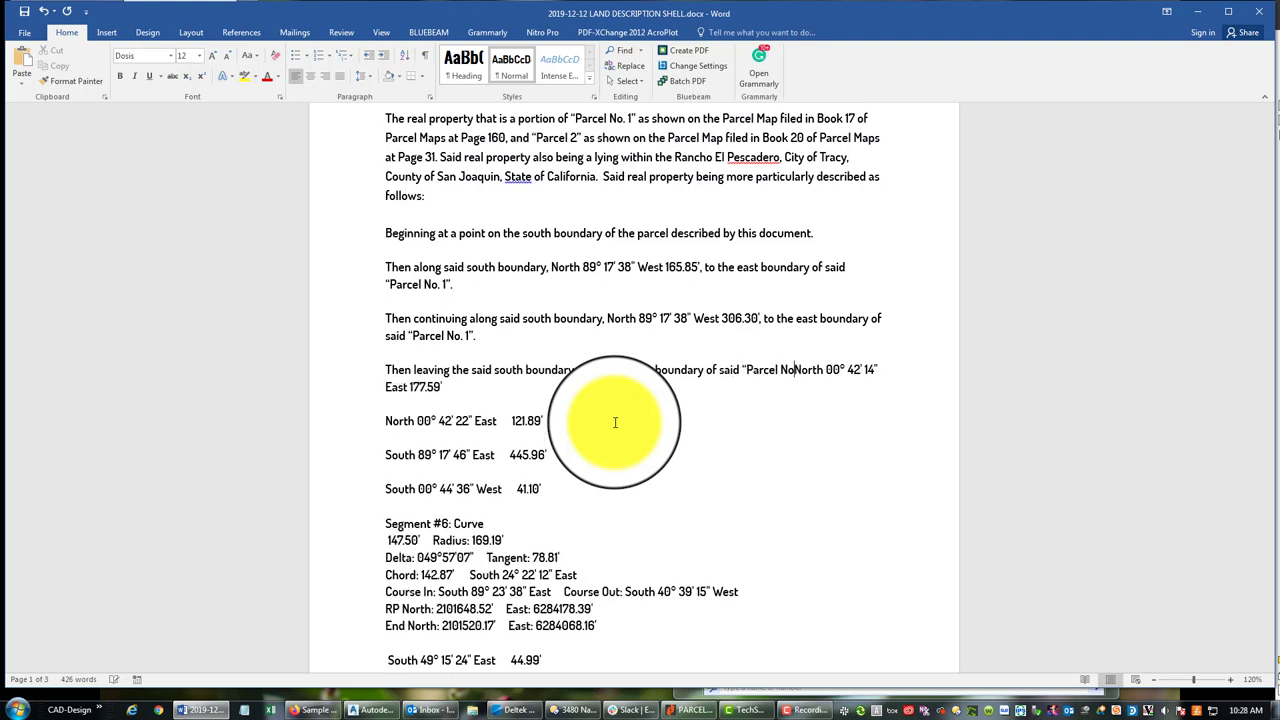
type(". 1\"")
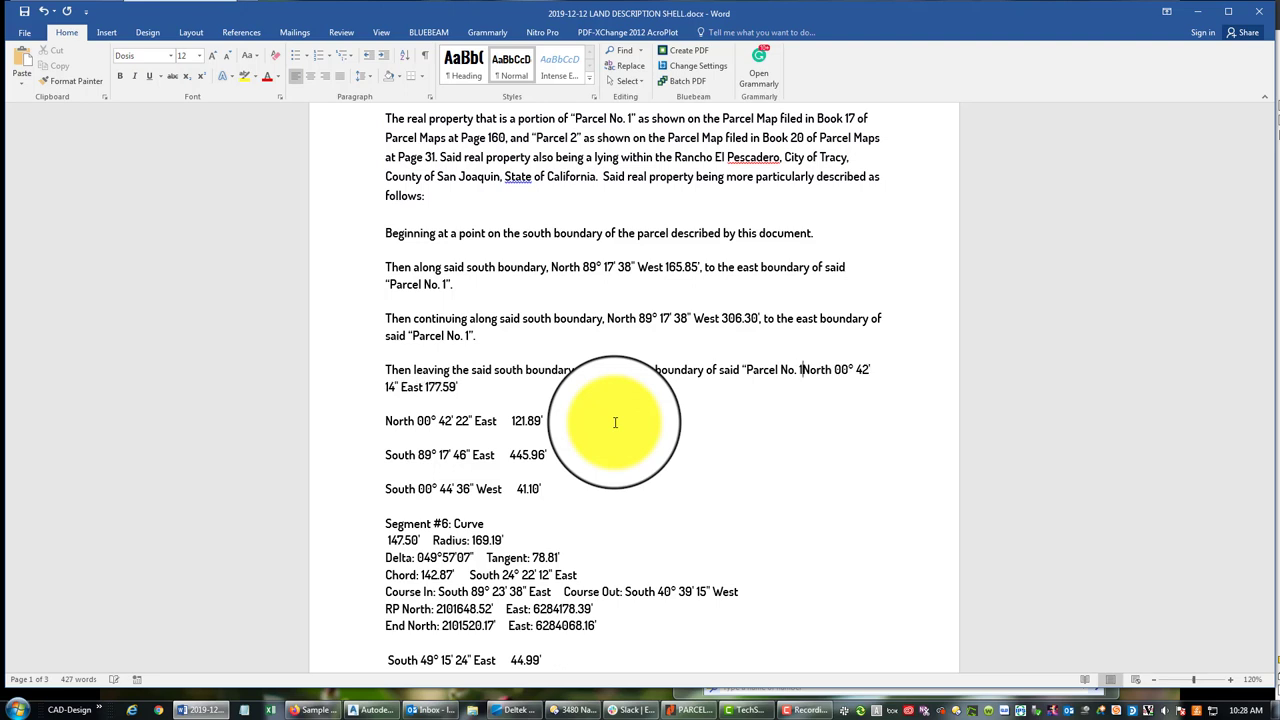
type(" ,")
- Check the west boundary in Civil 3D, return to Word, and end the third course at "the north boundary of said “Parcel No. 1”."
left_click(467, 387)
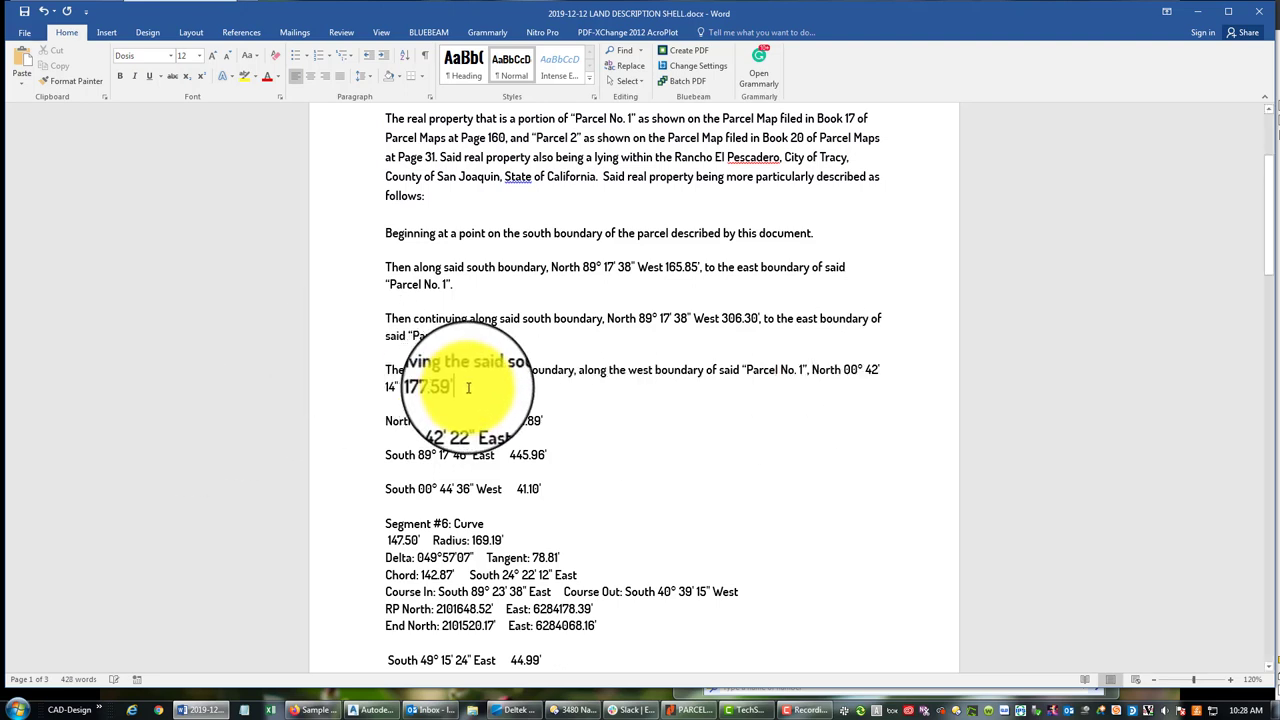
left_click(375, 709)
middle_click_drag(471, 286, 520, 394)
scroll(440, 468, "down", 2)
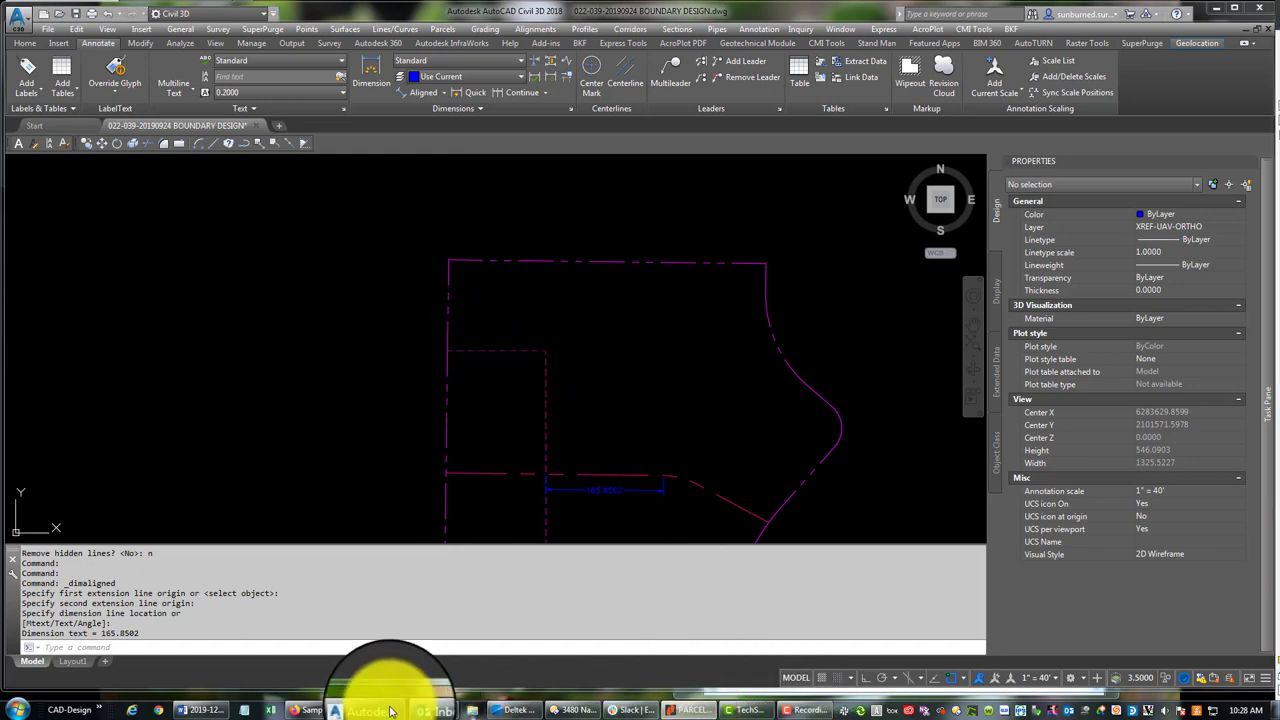
left_click(197, 710)
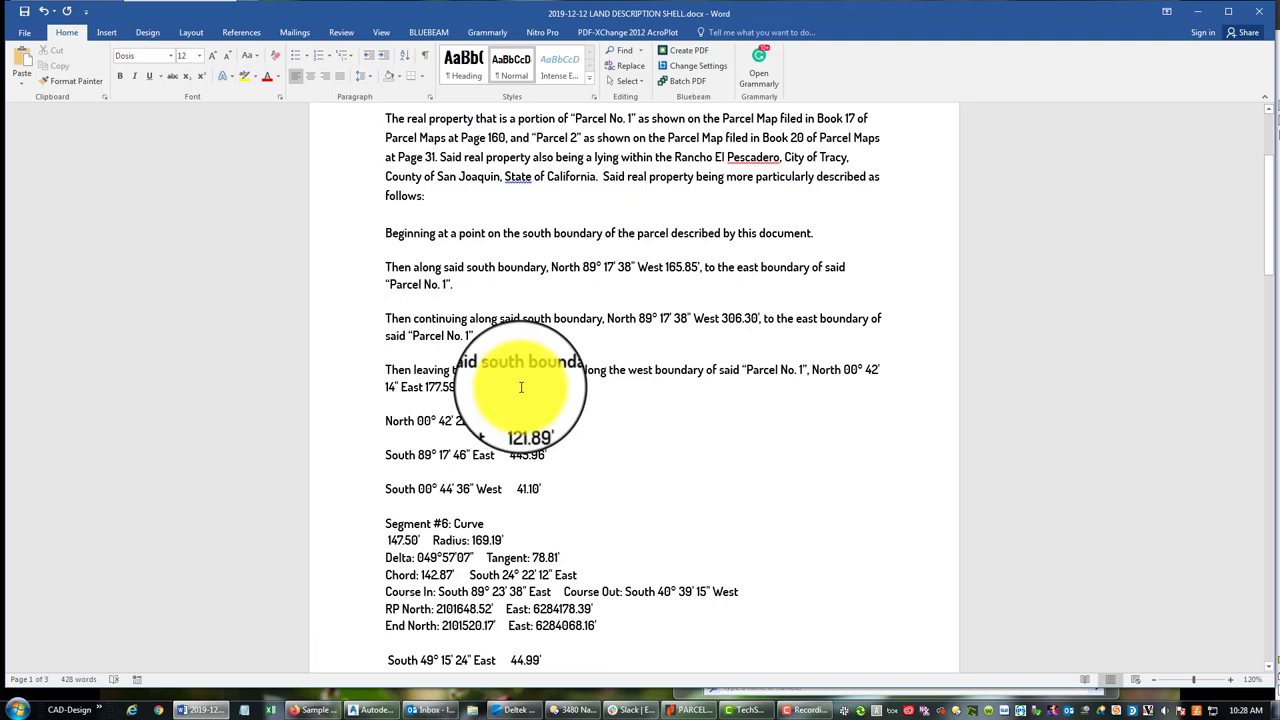
type("the")
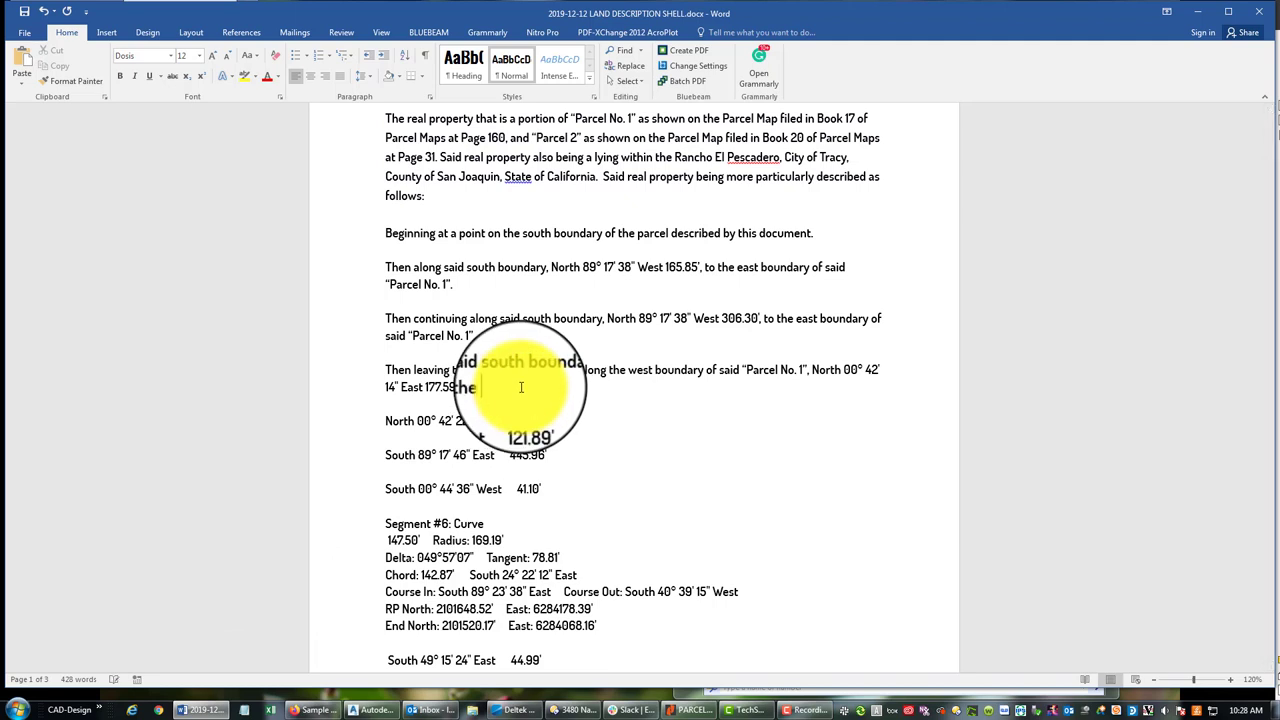
type(" north boundary of said \"Parcel No. 1\".")
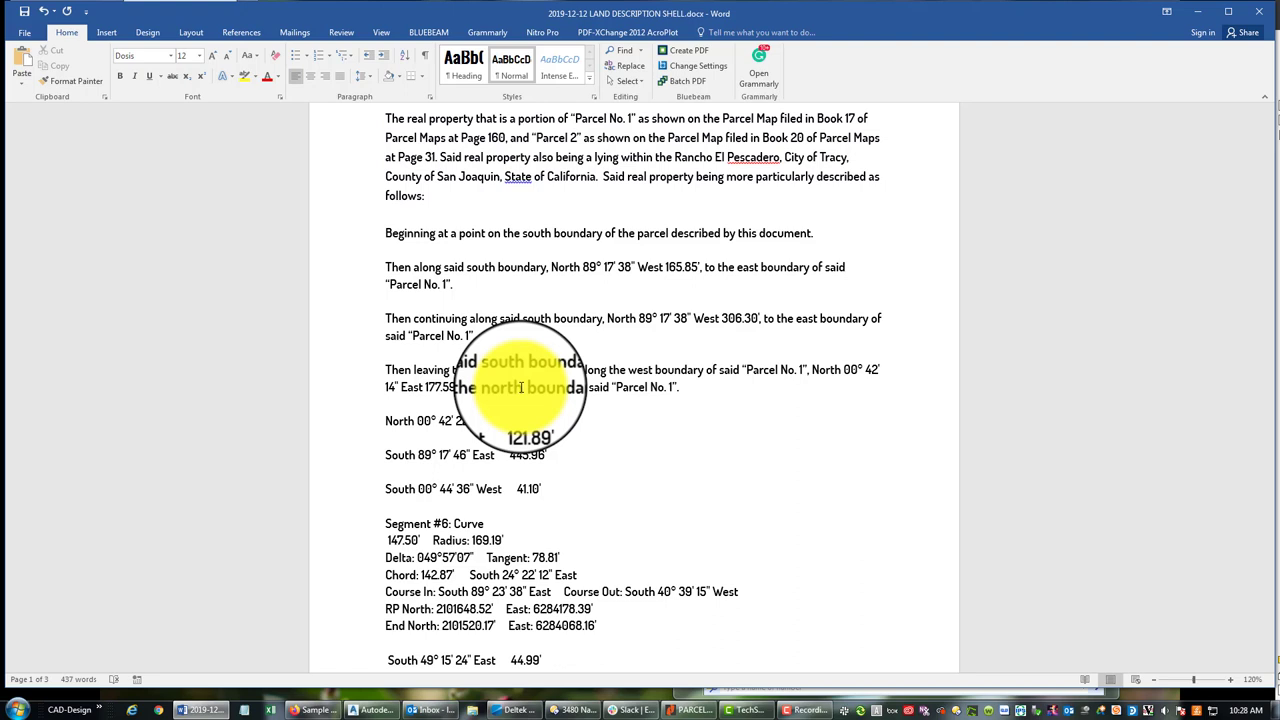
- Start a new paragraph below the third course with the word "Then"
key("Return")
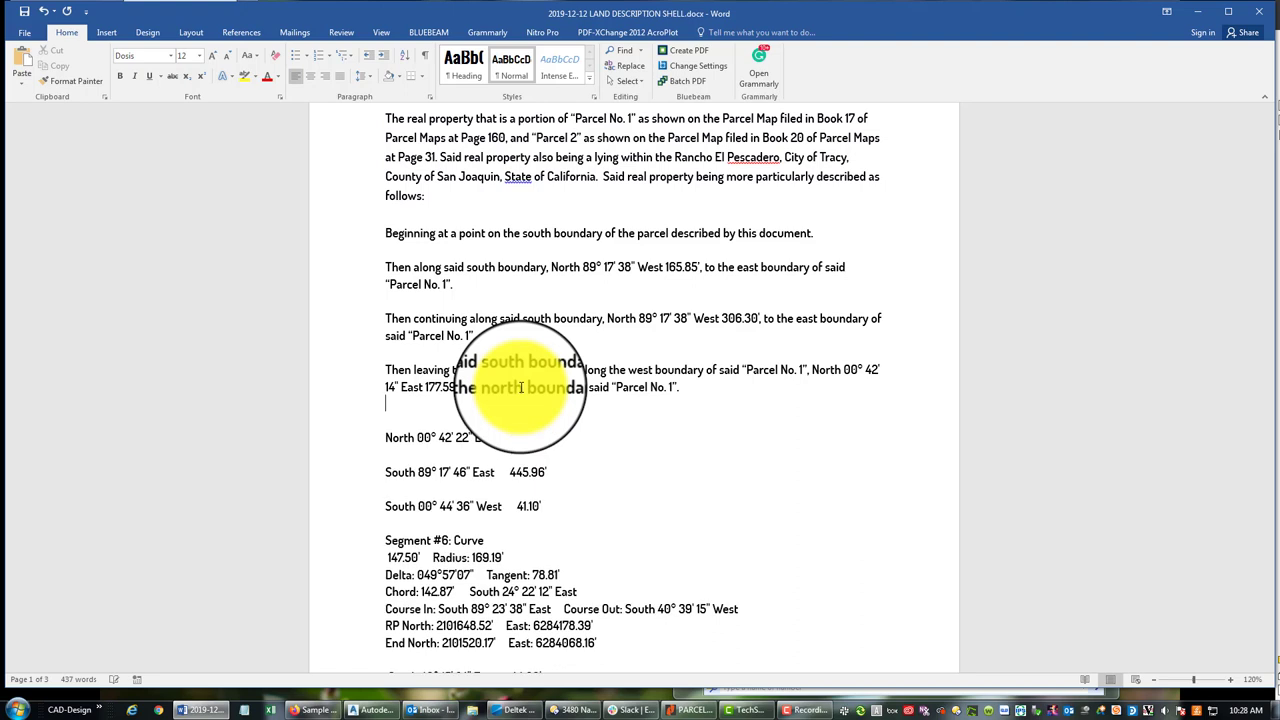
key("Return")
type("Then")
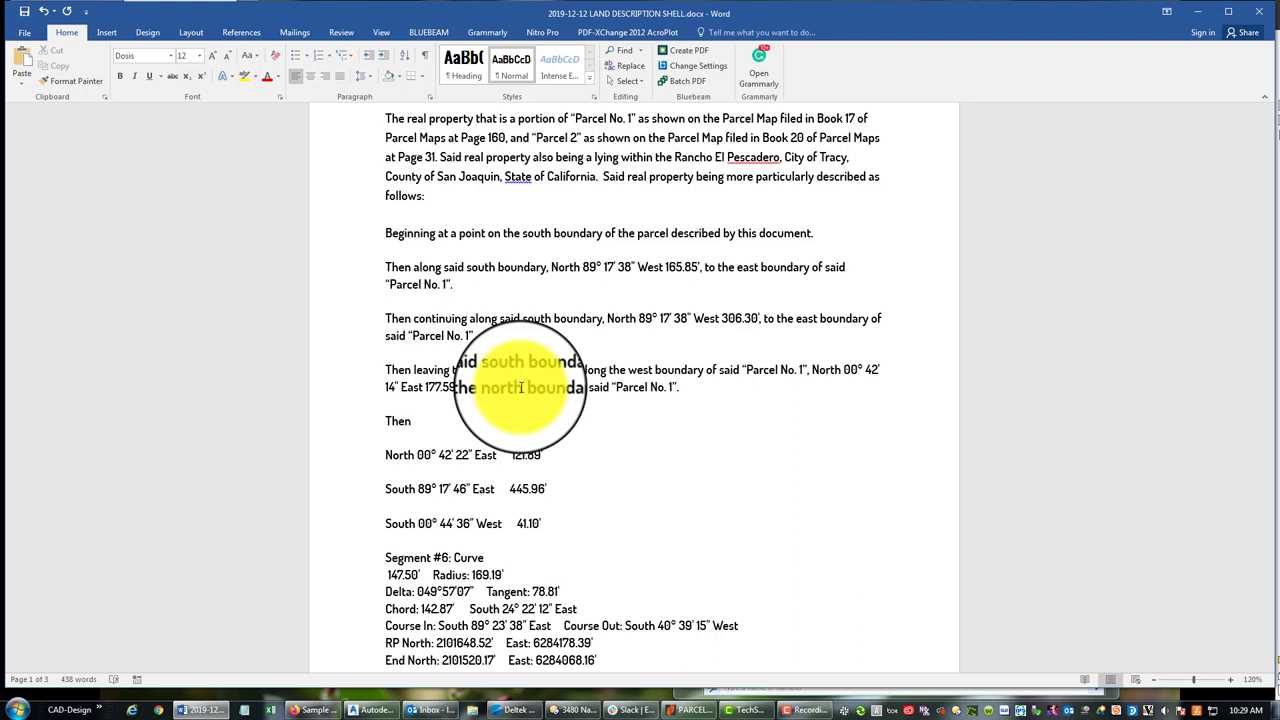
type("cion")
type("ont")
type("inu")
key("BackSpace")
key("BackSpace")
key("BackSpace")
key("BackSpace")
key("BackSpace")
key("BackSpace")
key("BackSpace")
- Check the boundary in Civil 3D, return to Word, and copy the red template sentence "Then leaving XXX, along XXX, BD, to XXX." below the signature block
left_click(378, 712)
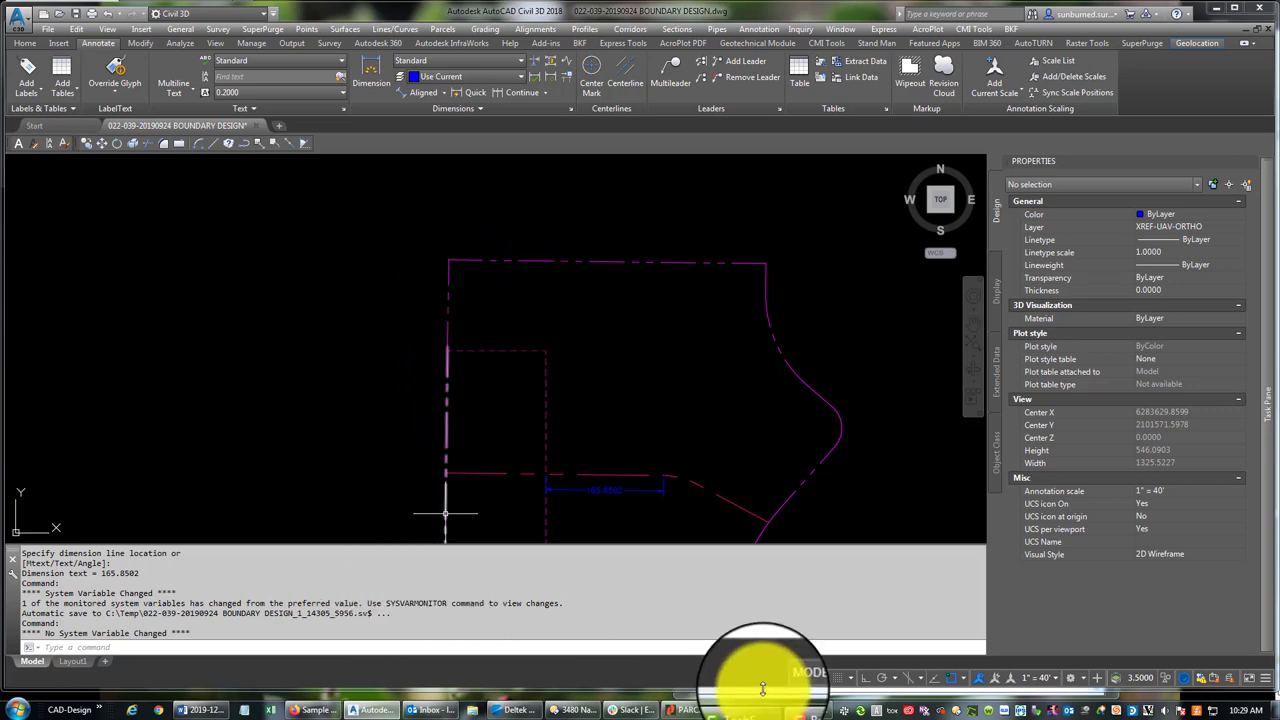
left_click(185, 711)
scroll(500, 429, "down", 15)
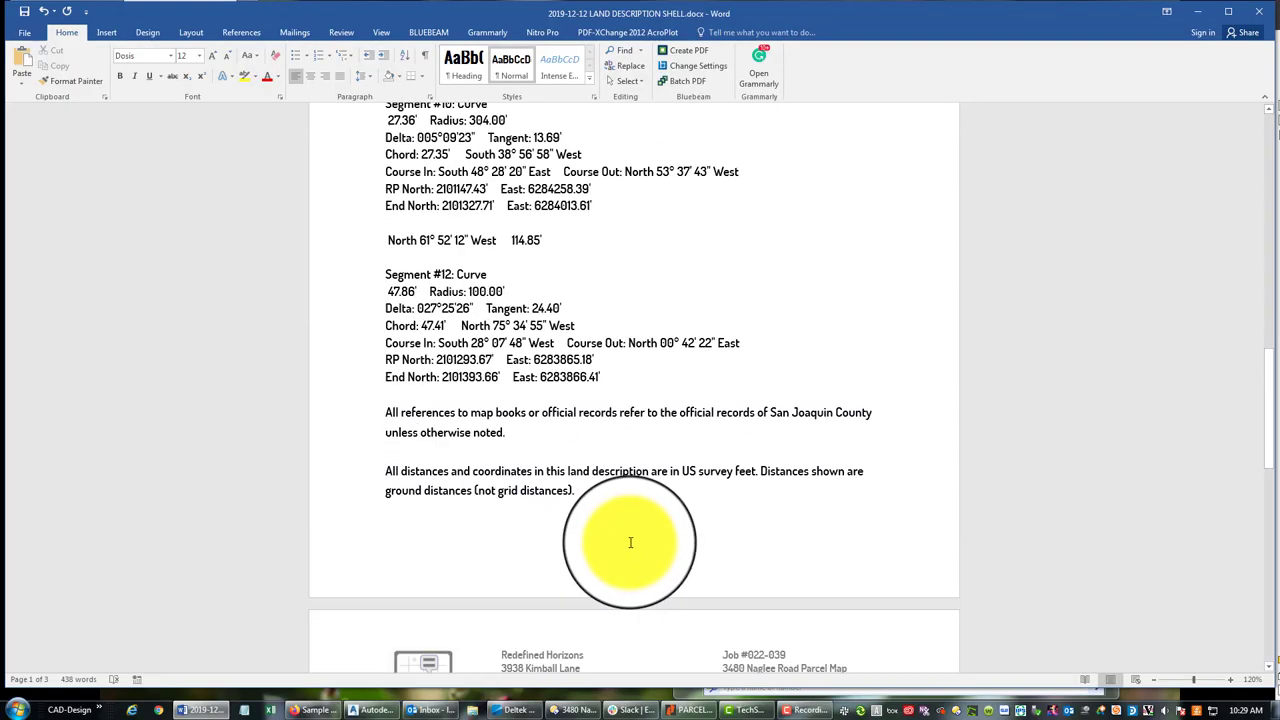
scroll(630, 542, "down", 7)
left_click_drag(592, 375, 403, 375)
key("ctrl+c")
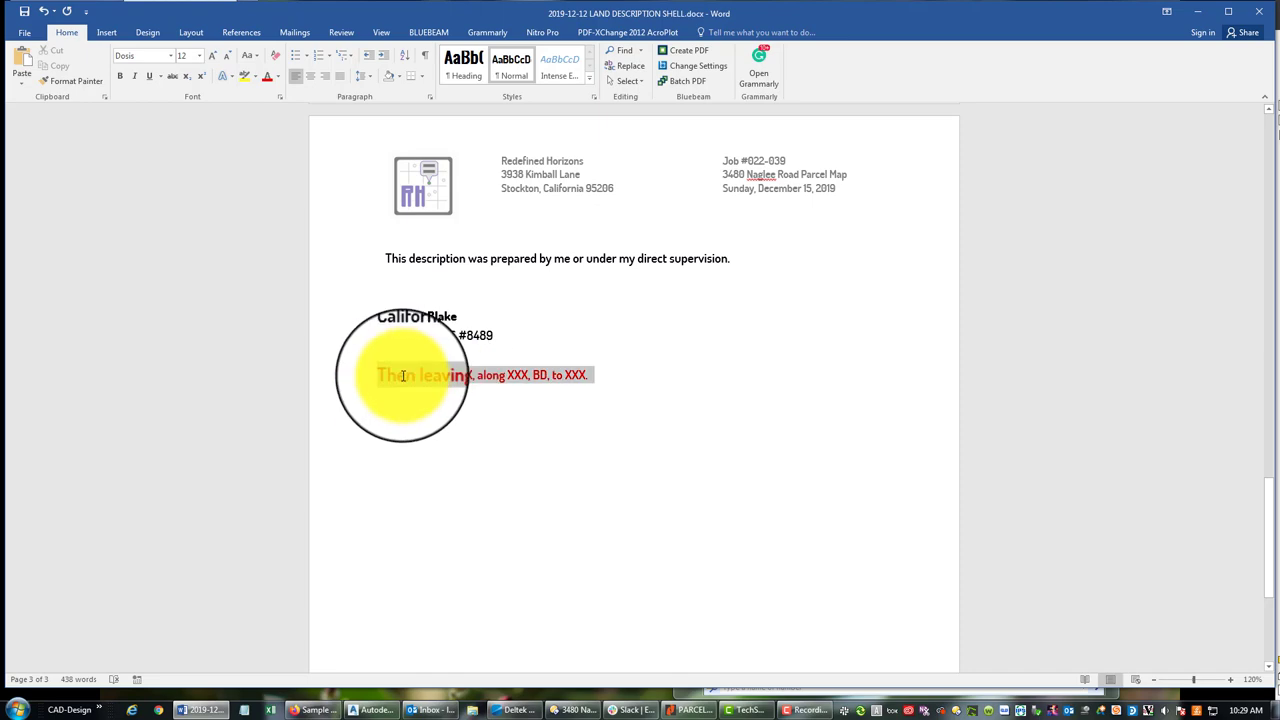
- Replace the lone word "Then" below the third course with the copied template sentence, and change its font color to black
scroll(521, 299, "up", 7)
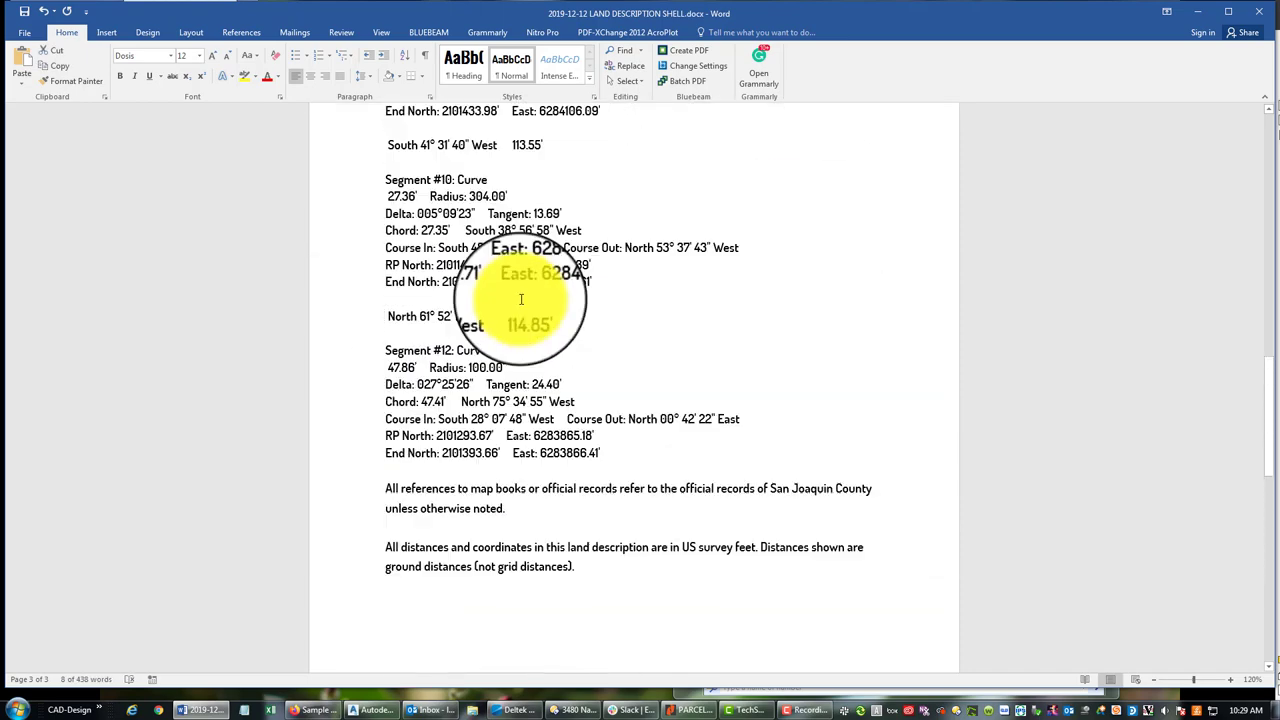
scroll(521, 299, "up", 15)
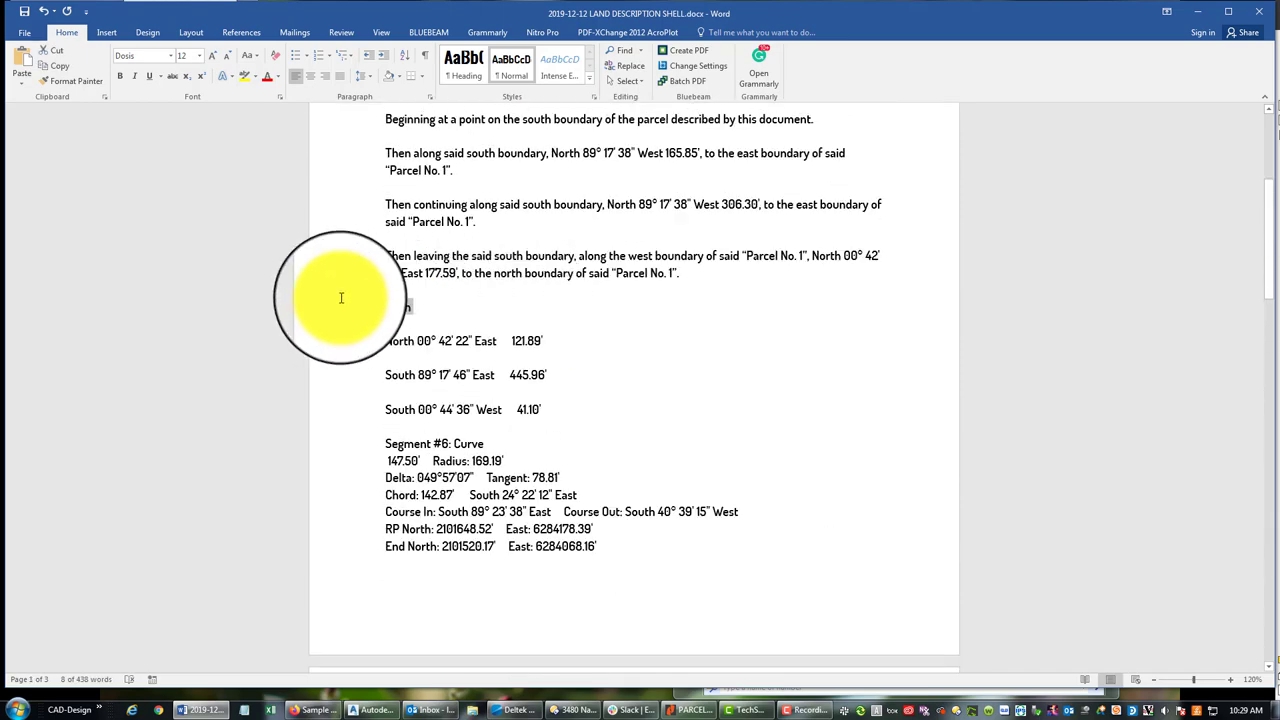
key("ctrl+v")
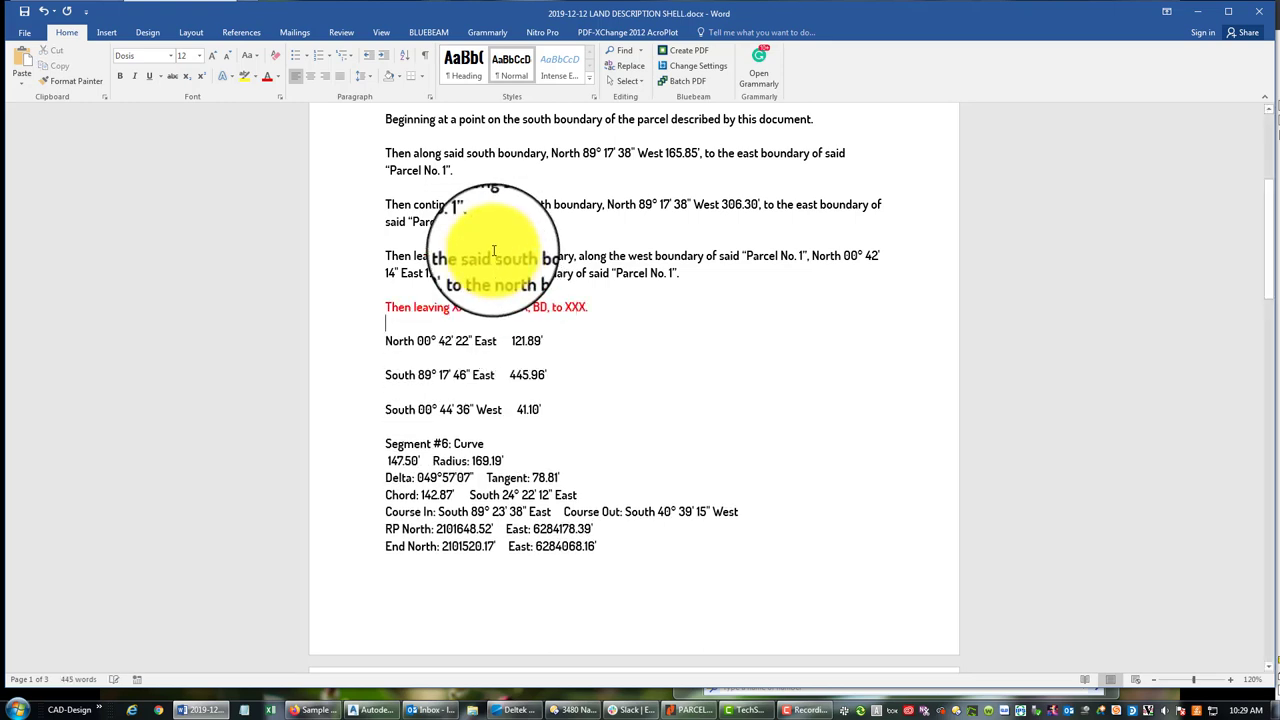
left_click(366, 305)
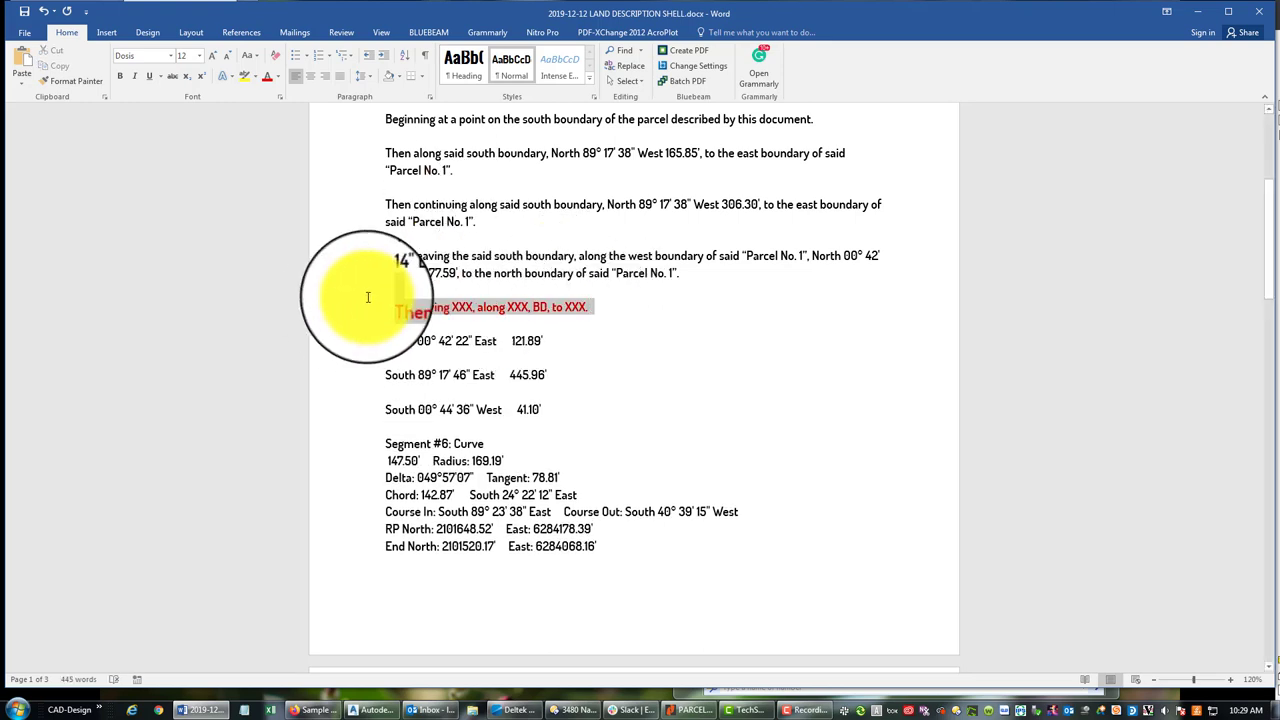
left_click(277, 80)
left_click(290, 104)
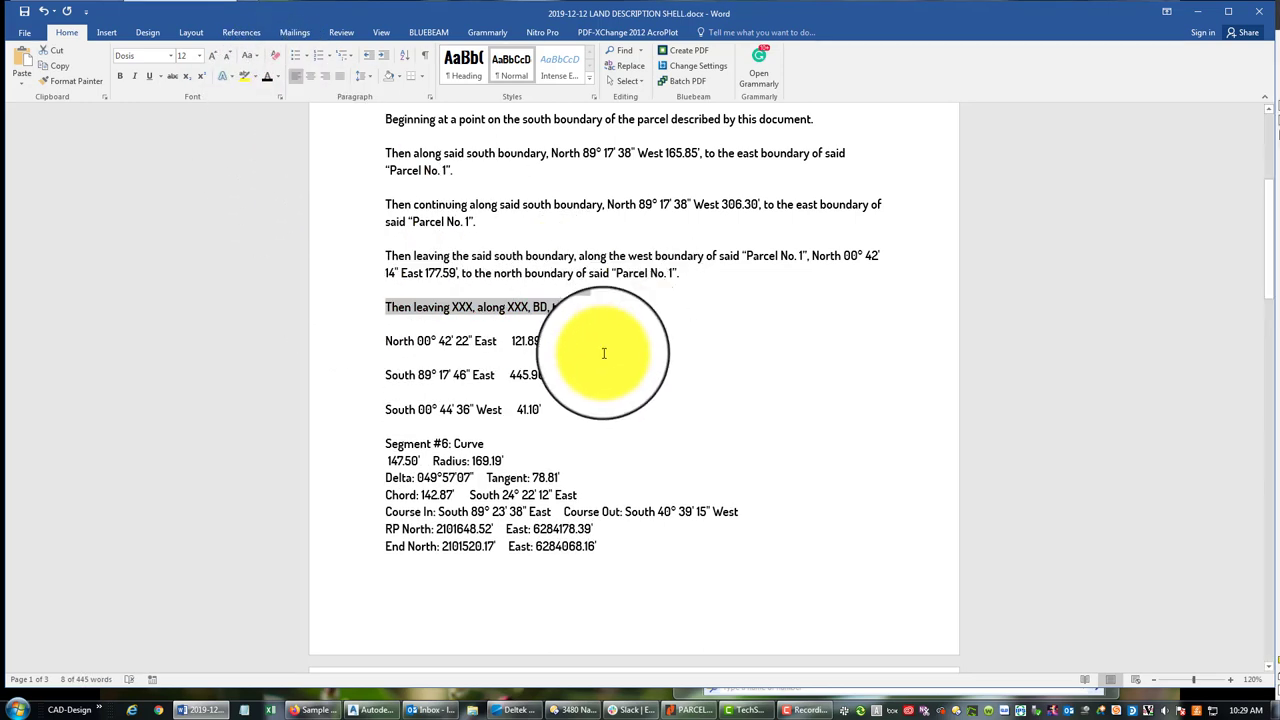
- Remove "leaving XXX," from the new fourth course so it starts with "Then along"
left_click(466, 310)
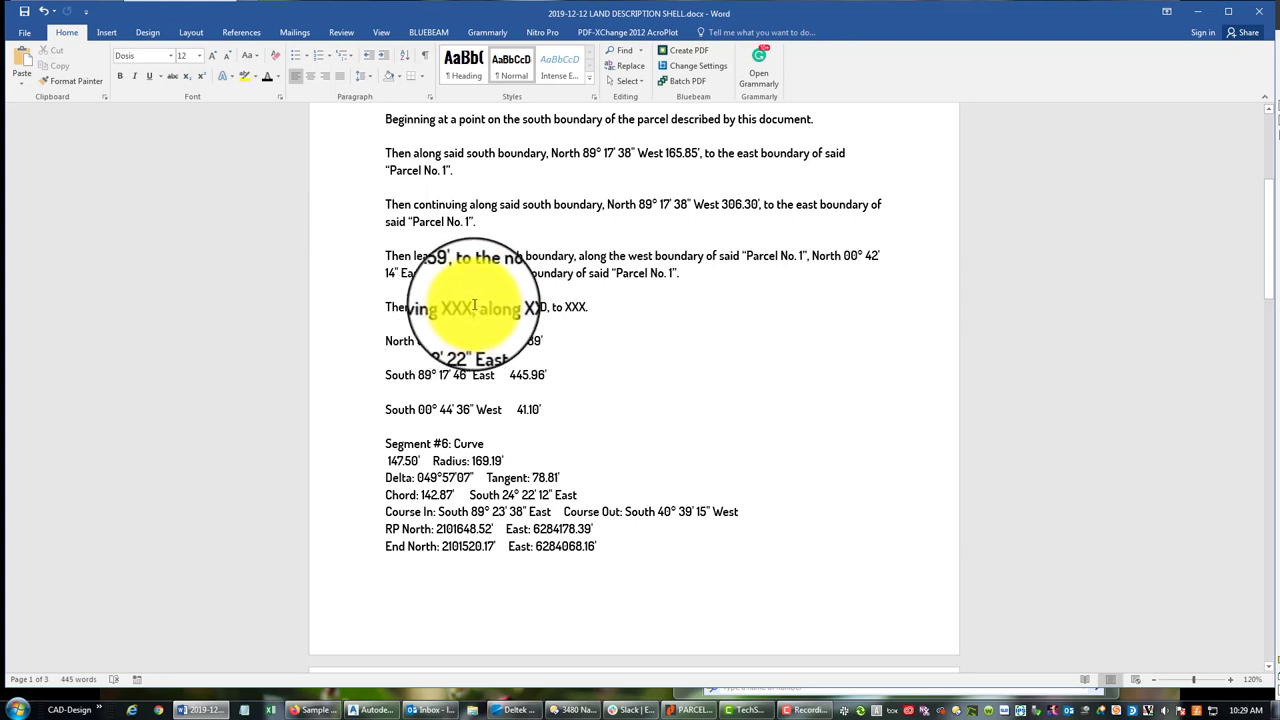
left_click_drag(474, 305, 419, 308)
key("Delete")
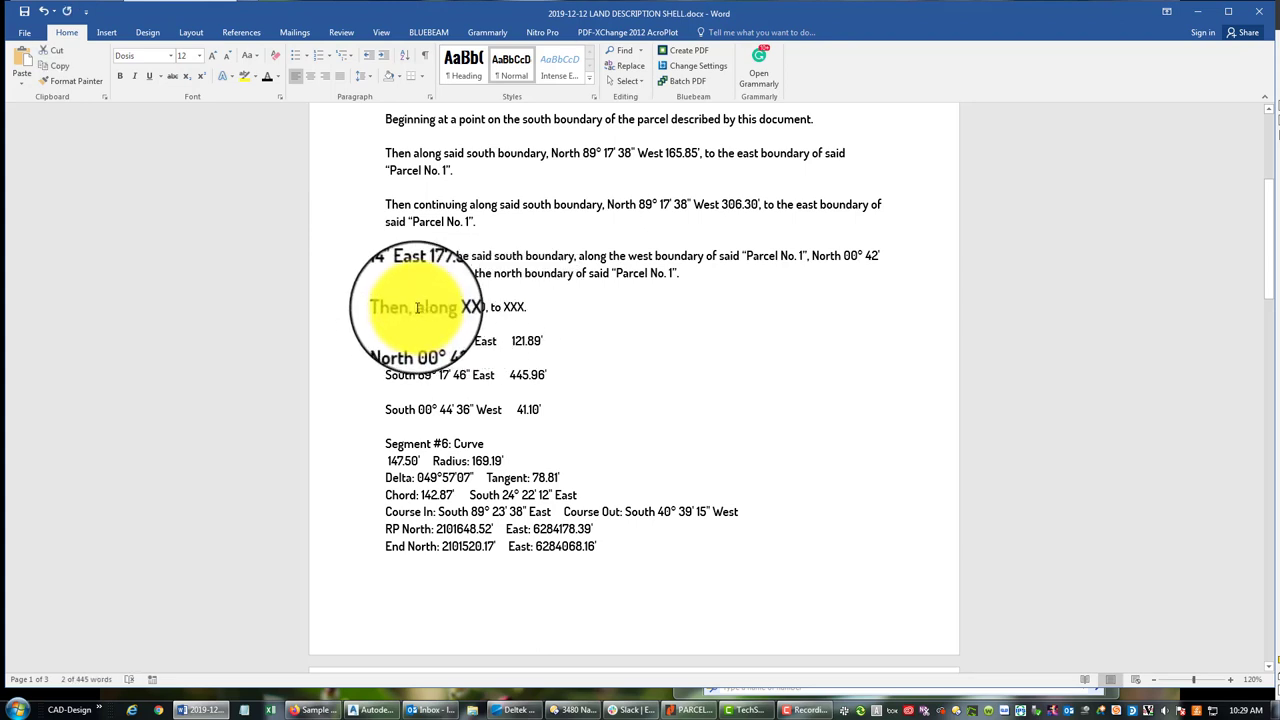
key("Delete")
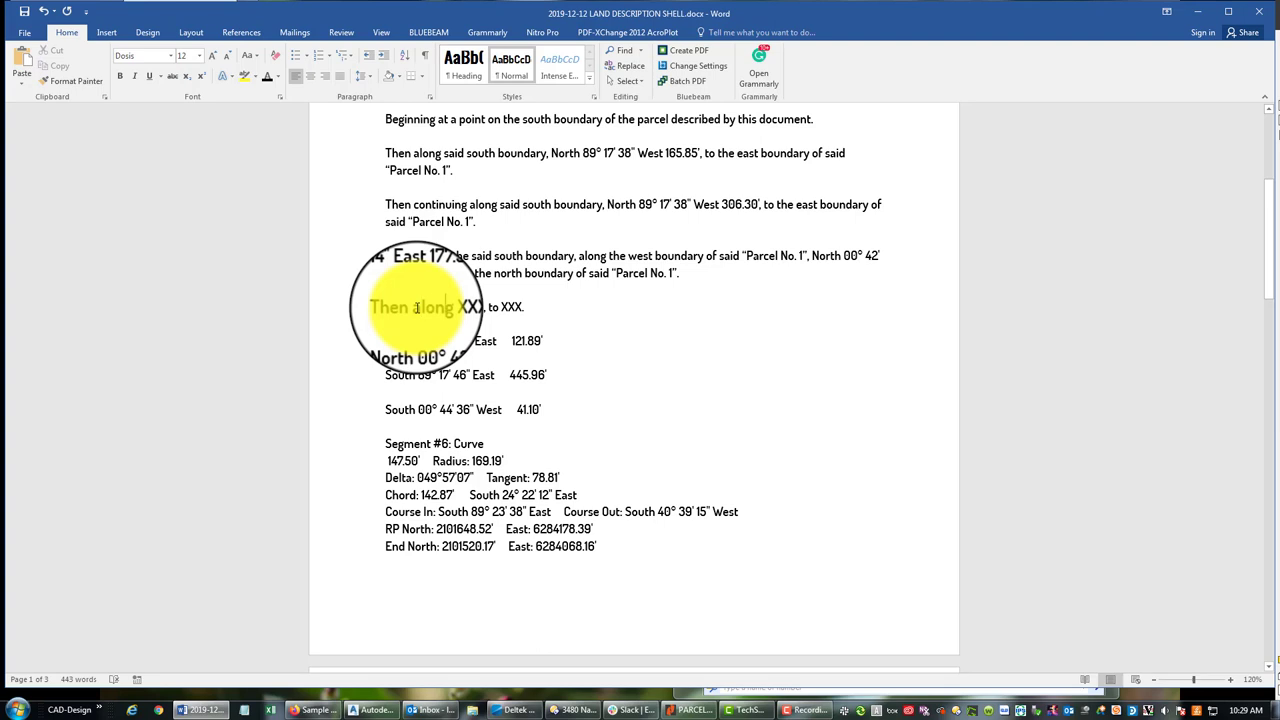
- Replace the XXX after "along" in the fourth course with "the west boundary of said “Parcel 2”"
key("Delete")
key("Delete")
key("Delete")
key("Delete")
key("Delete")
type("the east boundary ")
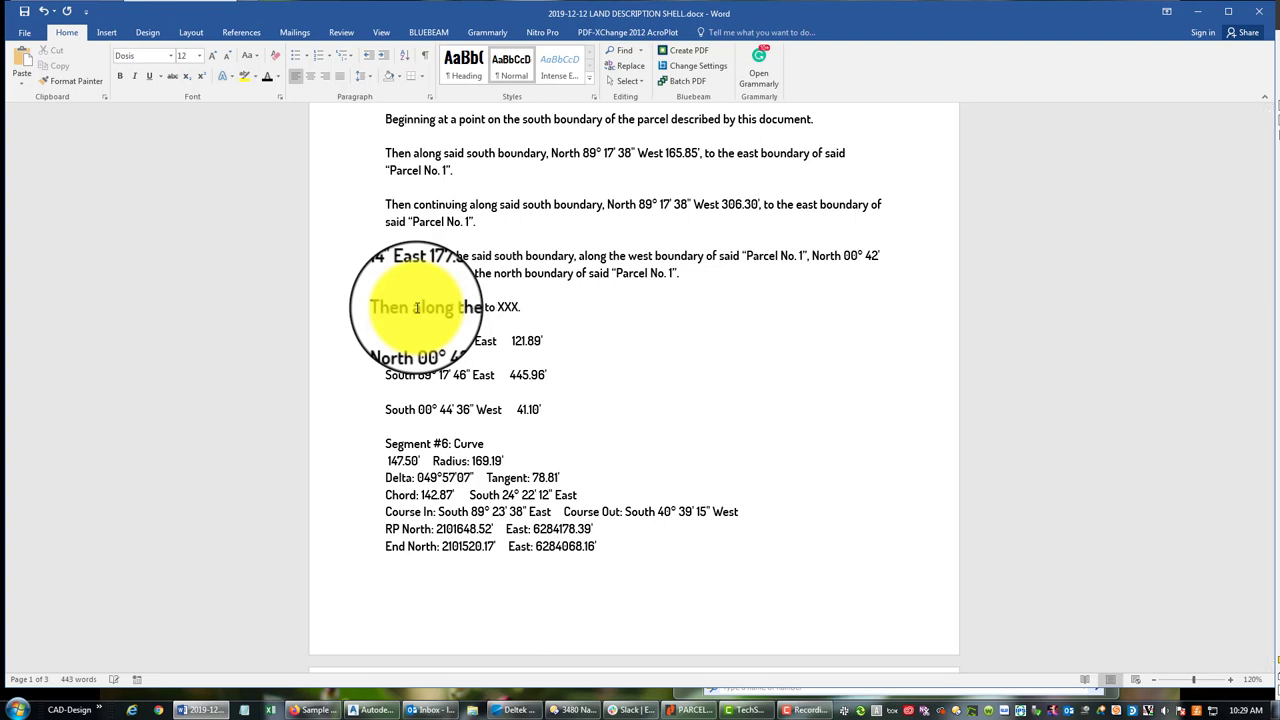
type("of \"Parcel , BD, ")
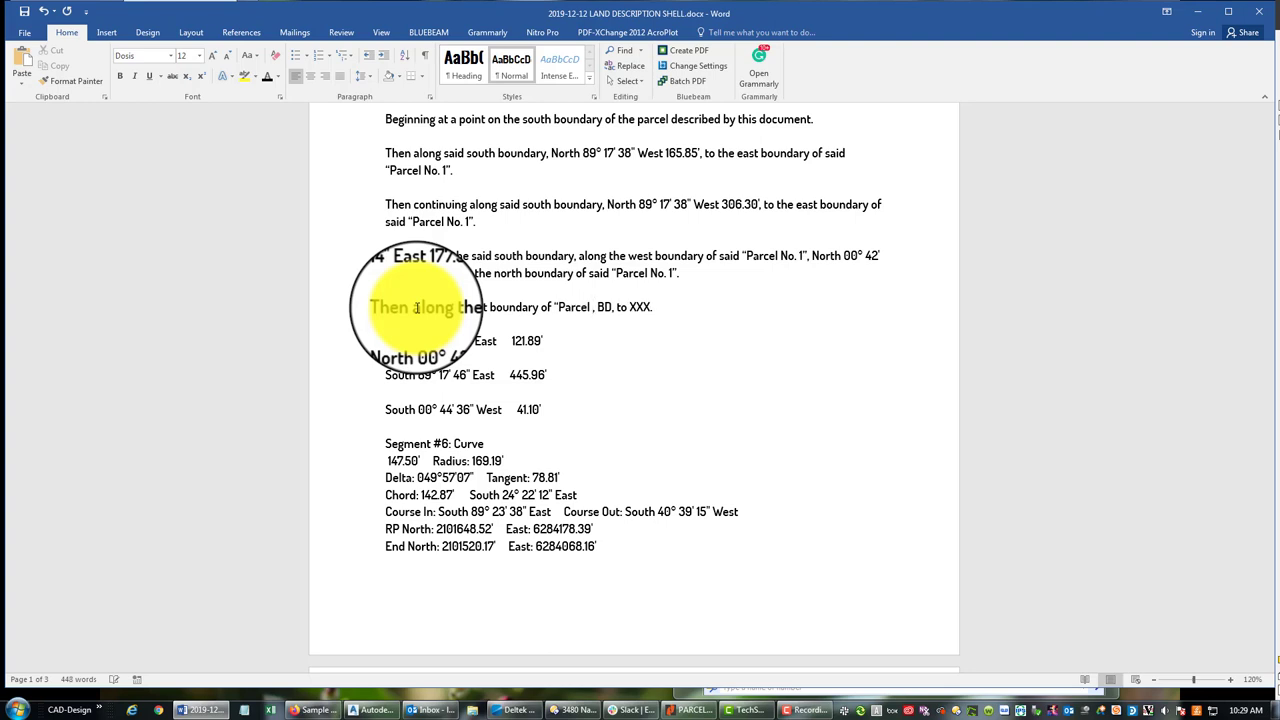
type("2\"")
key("BackSpace")
type("said")
- Check the parcel names in the opening paragraph, and replace BD in the fourth course with the copied call North 00° 42' 22" East 121.89'
scroll(600, 380, "up", 3)
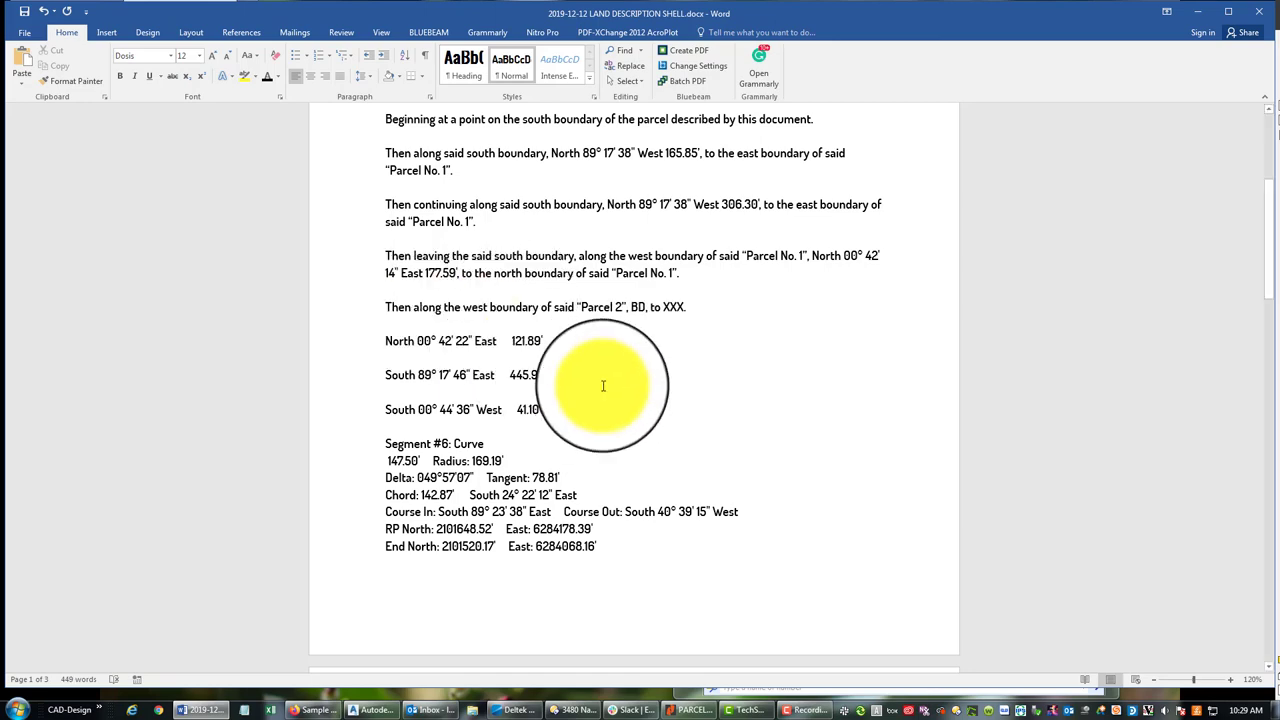
scroll(580, 413, "up", 2)
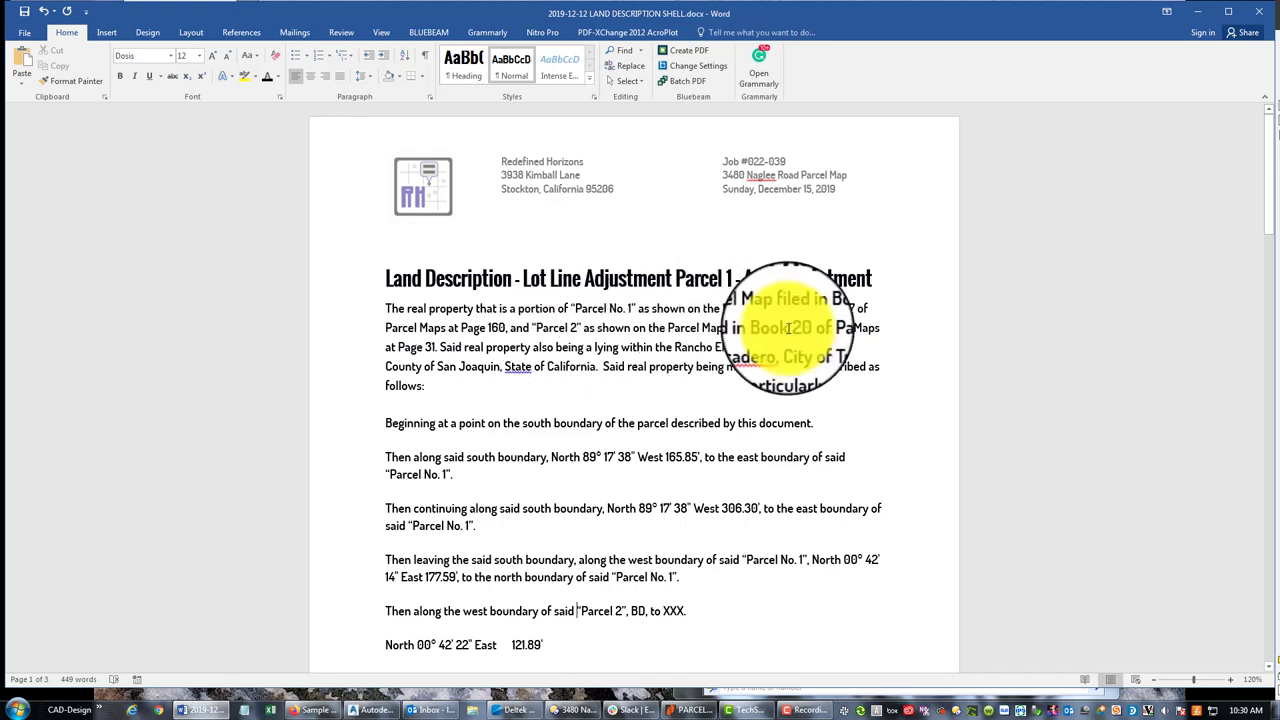
scroll(657, 383, "down", 5)
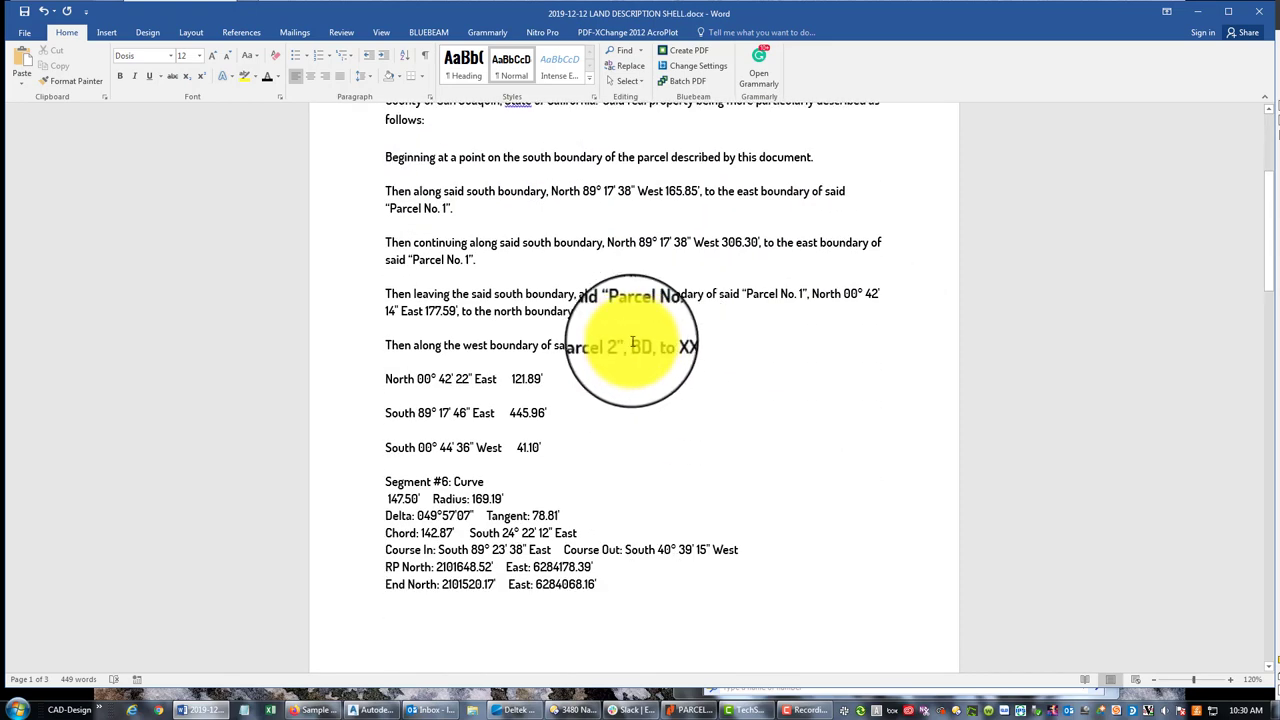
left_click_drag(386, 379, 565, 375)
key("ctrl+c")
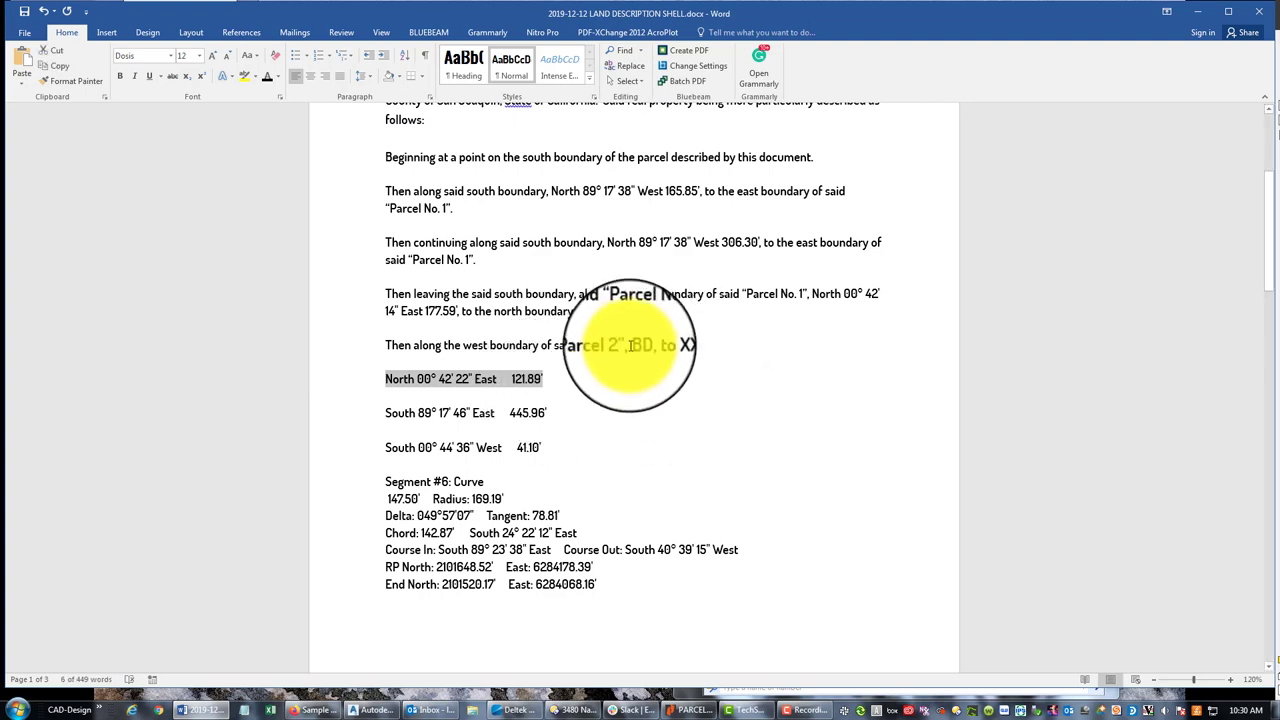
left_click(644, 345)
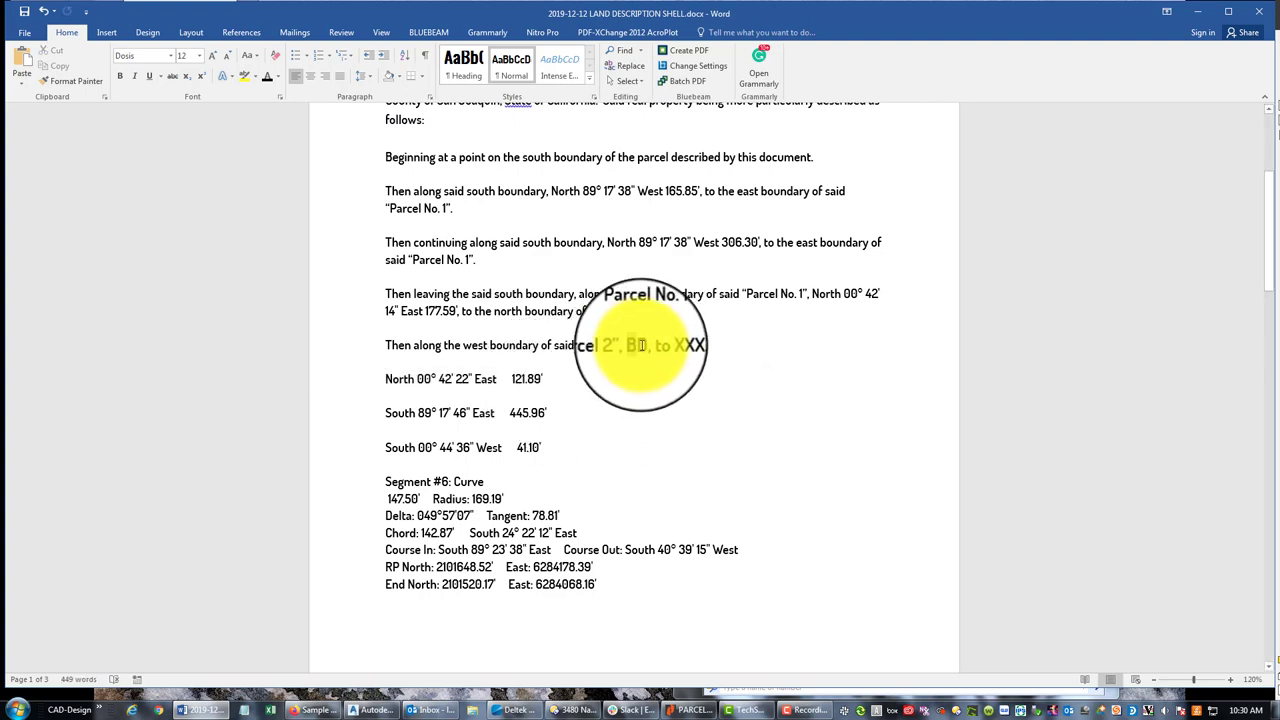
key("ctrl+v")
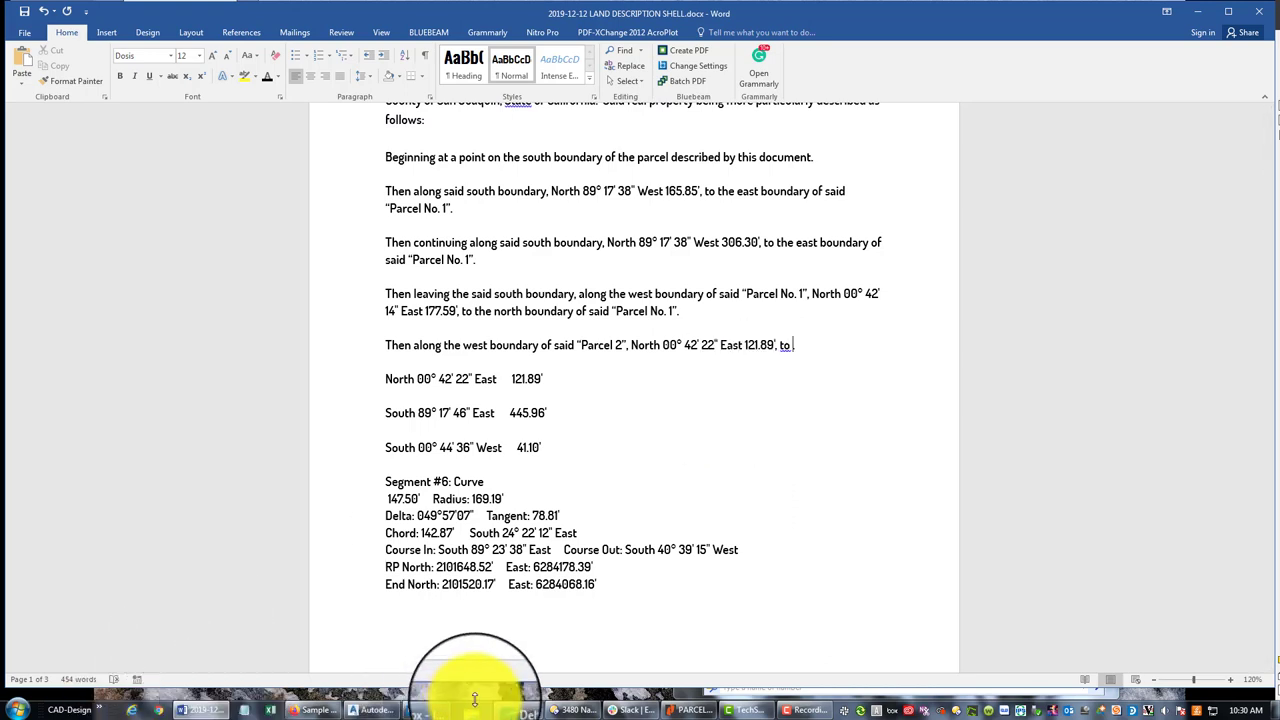
- Check the boundary in Civil 3D, return to Word, and end the fourth course at "the north boundary of said “Parcel 2”."
left_click(362, 709)
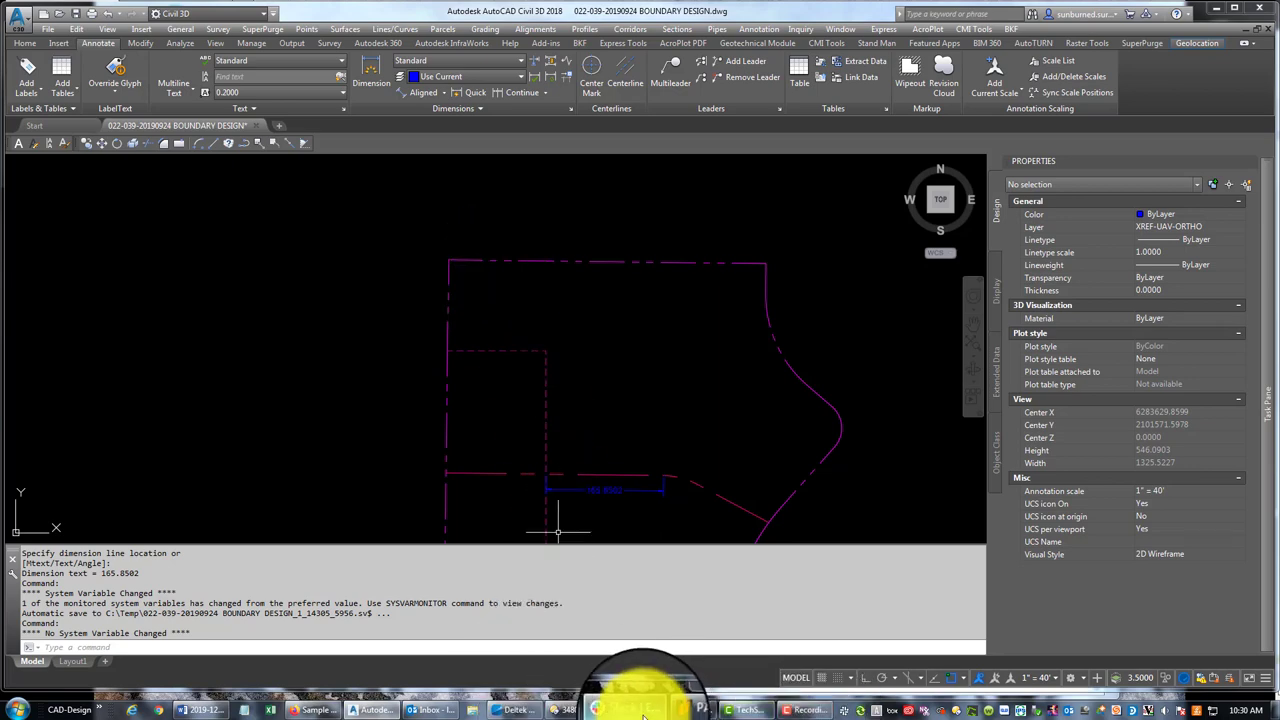
left_click(200, 710)
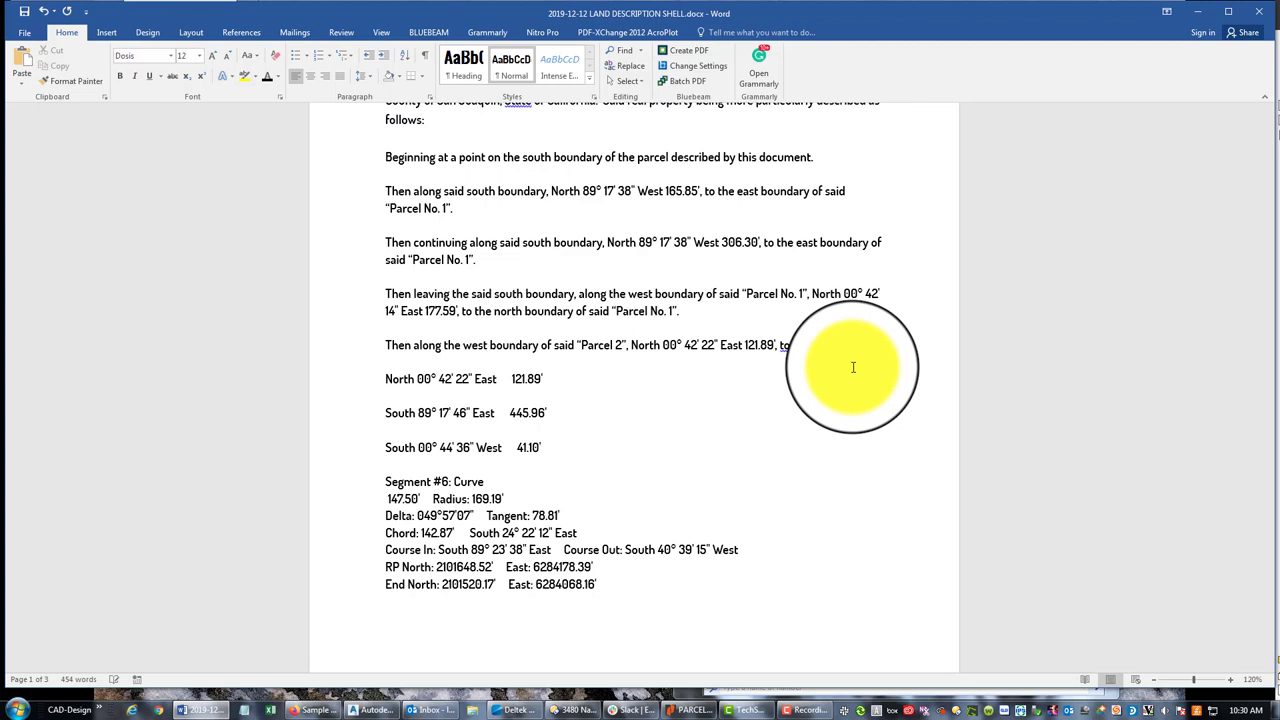
type("north boundary if")
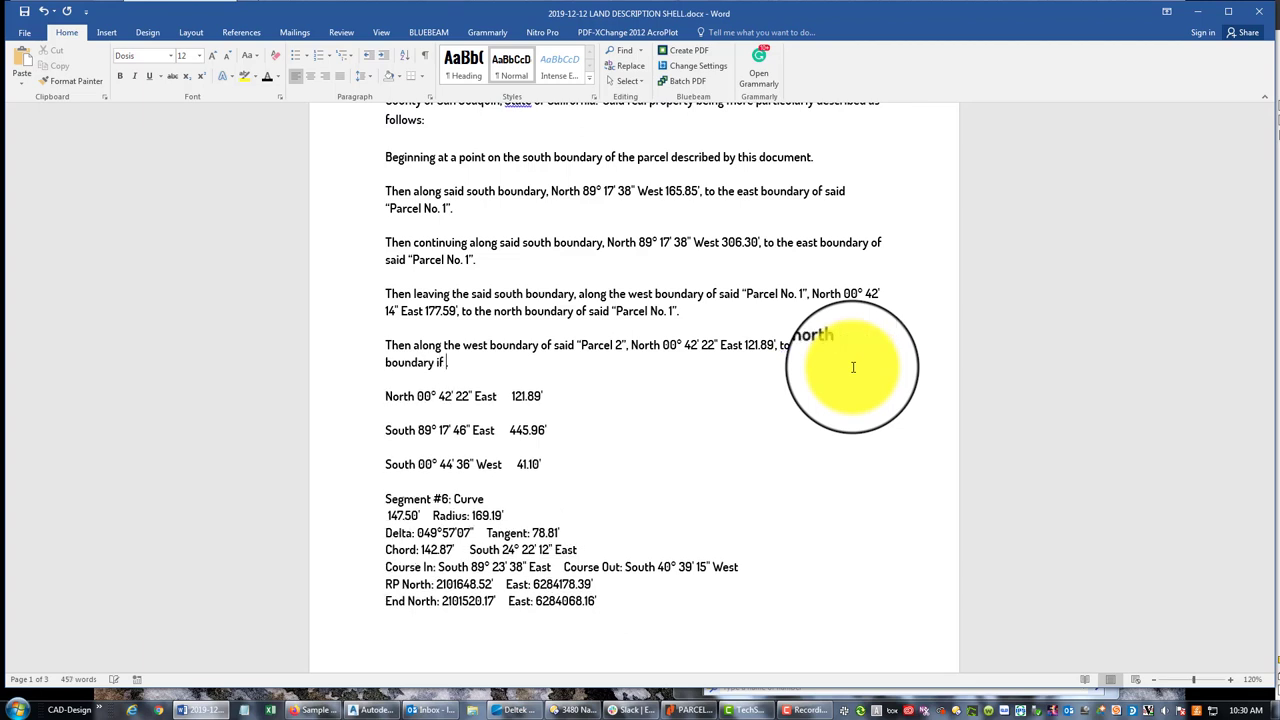
type("aid “Parcel 2”")
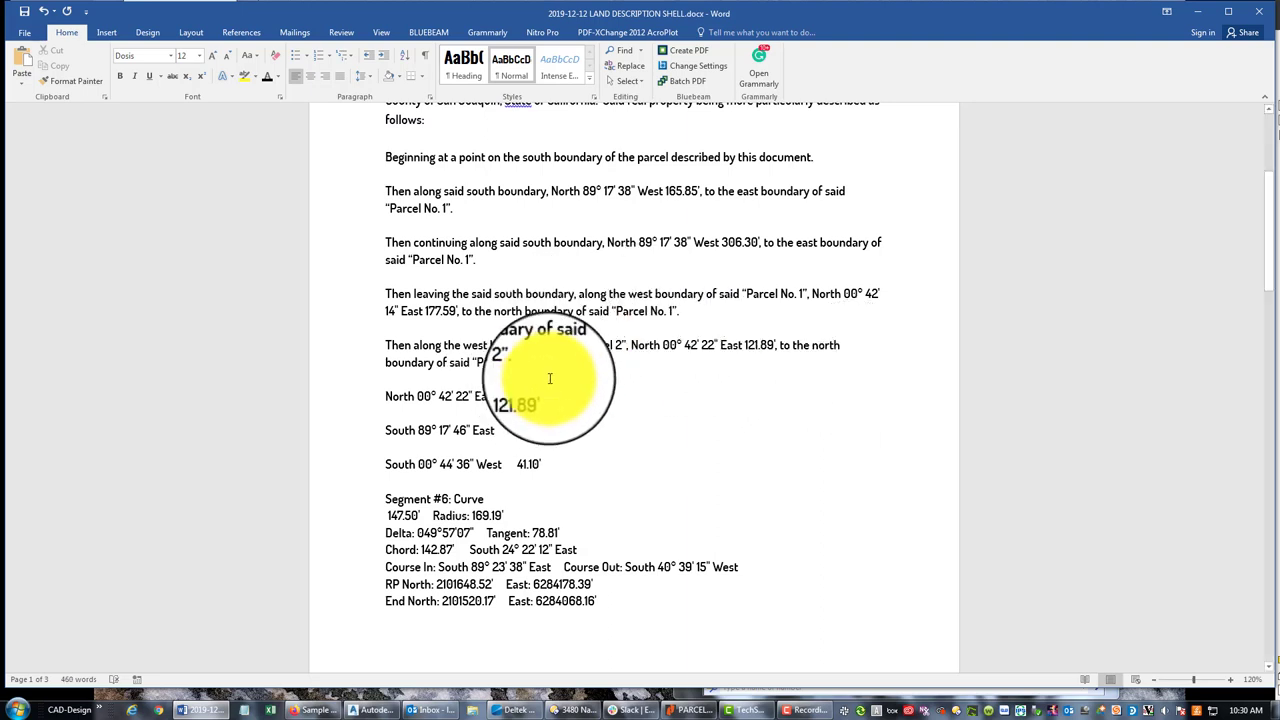
- Insert another copy of the call North 00° 42' 22" East 121.89' on a new line below the fourth course
scroll(541, 374, "down", 1)
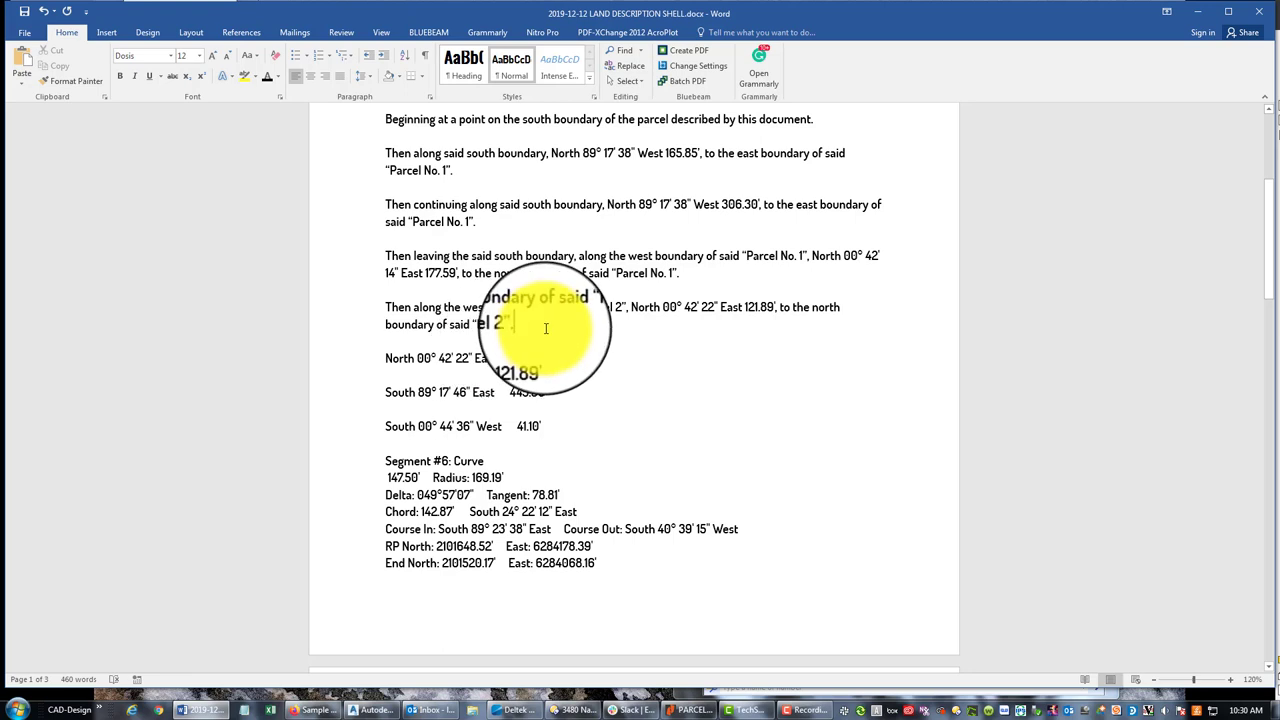
key("Return")
type("North 00° 42' 22\" East\t121.89")
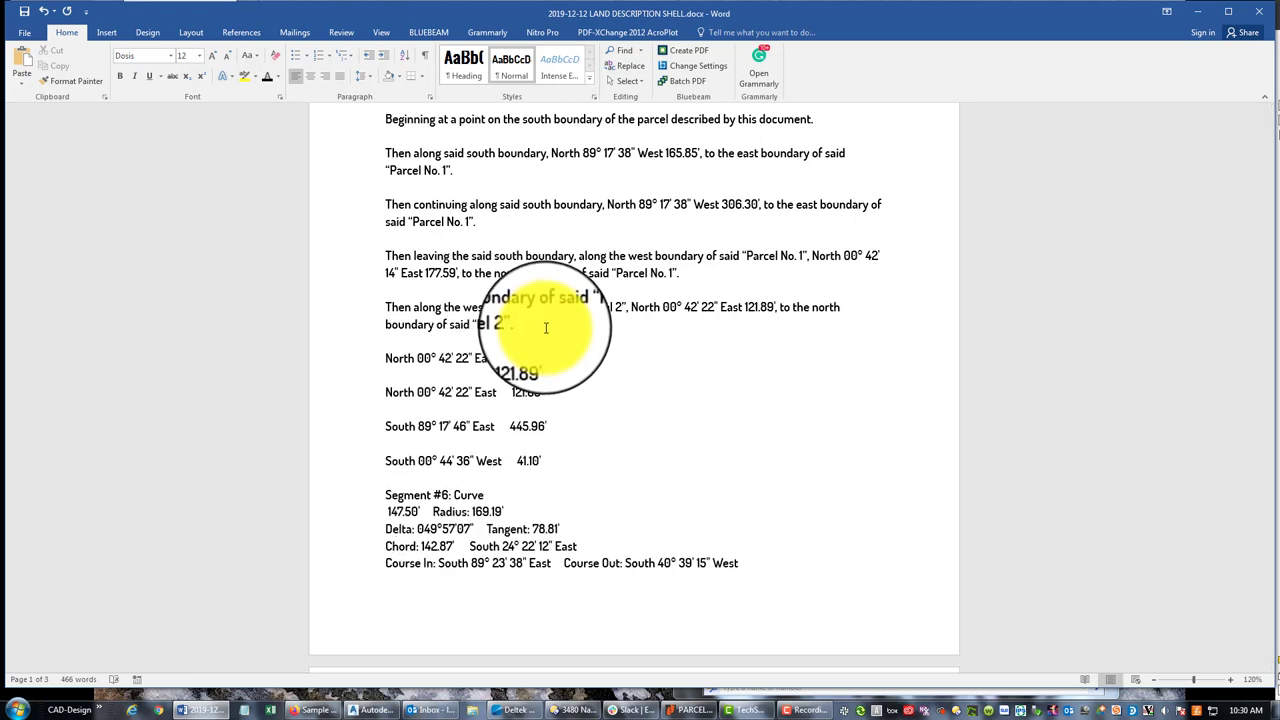
- Copy the red template sentence from below the signature block and insert it below the fourth course
left_click_drag(540, 322, 386, 306)
scroll(626, 463, "down", 3)
scroll(674, 506, "up", 3)
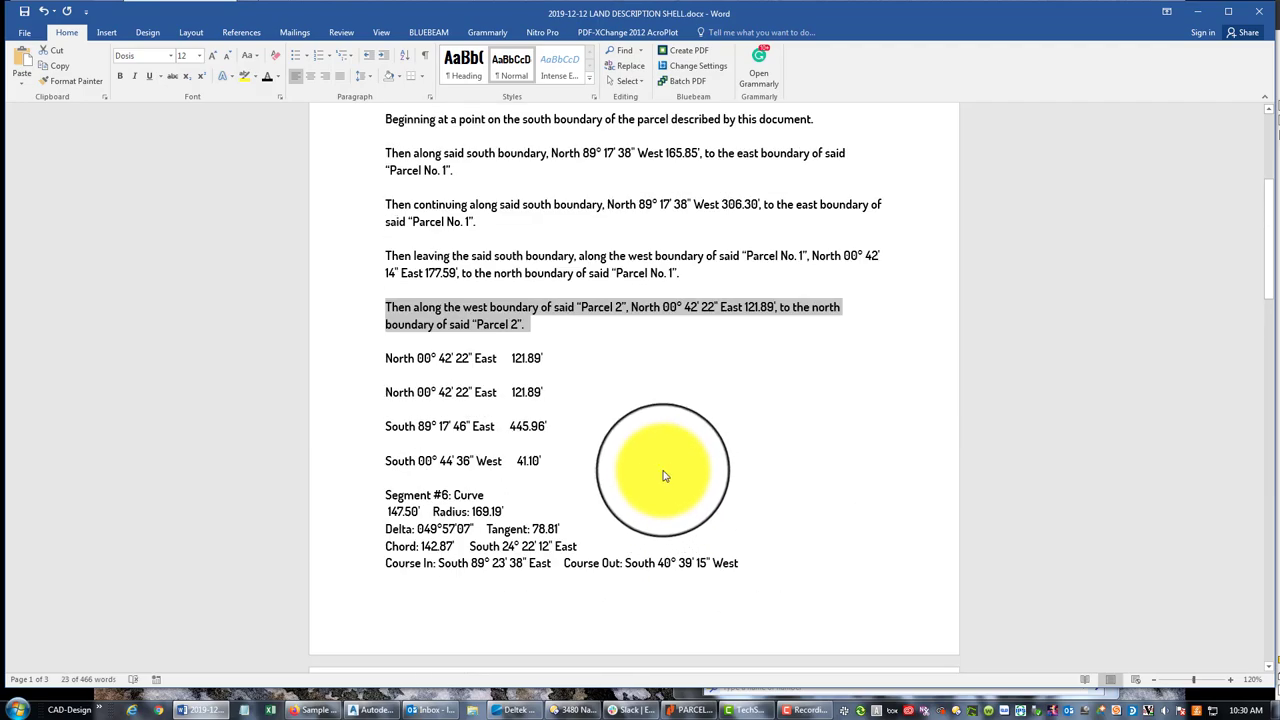
scroll(663, 476, "down", 20)
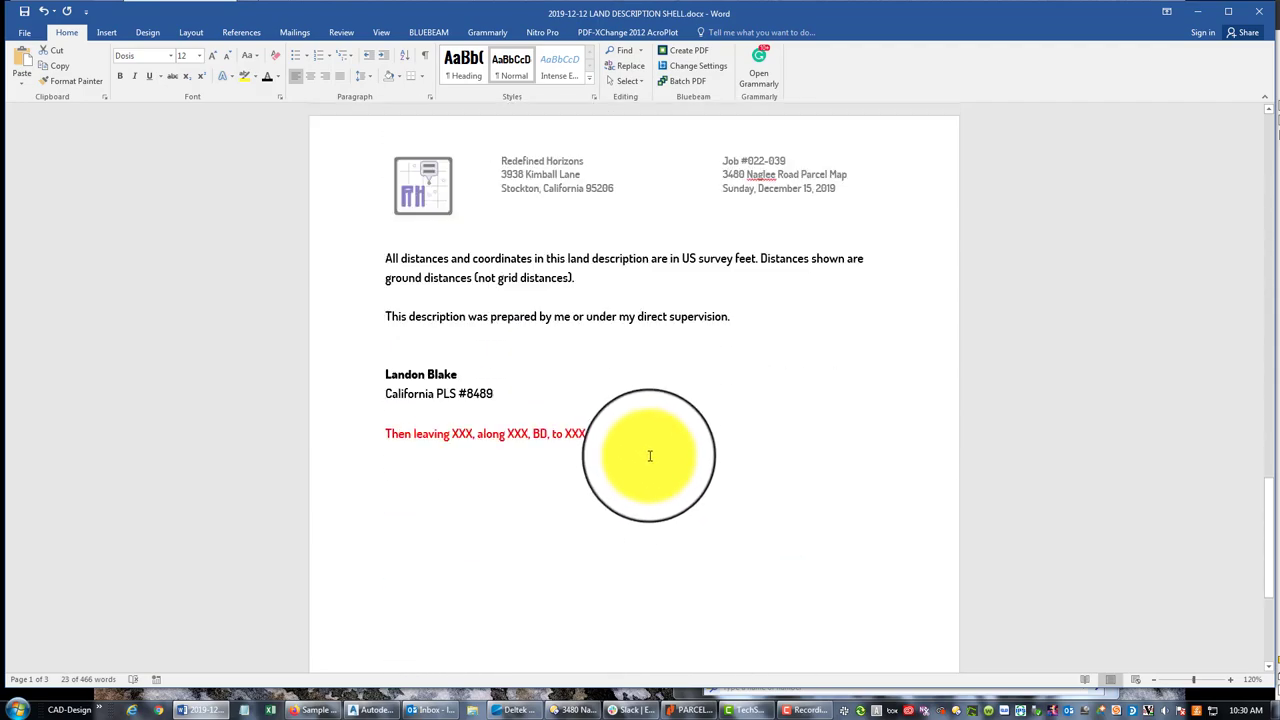
left_click_drag(650, 456, 348, 432)
scroll(449, 385, "up", 10)
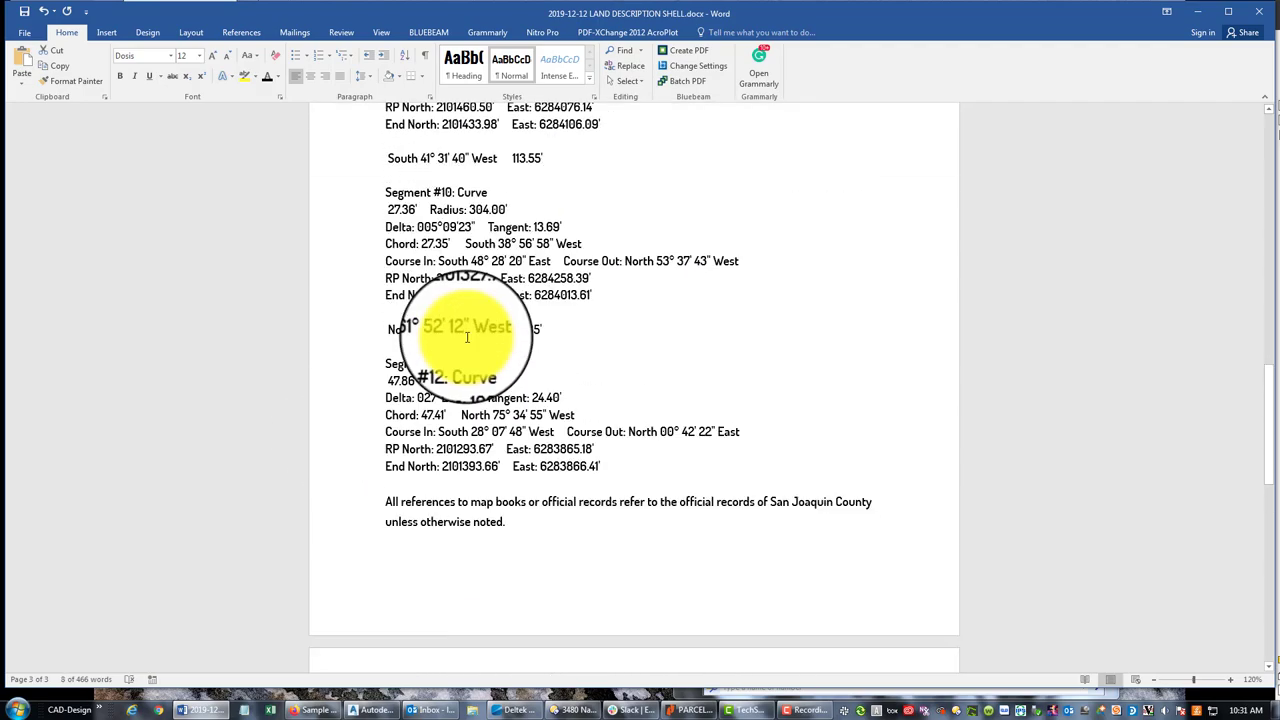
scroll(440, 386, "up", 5)
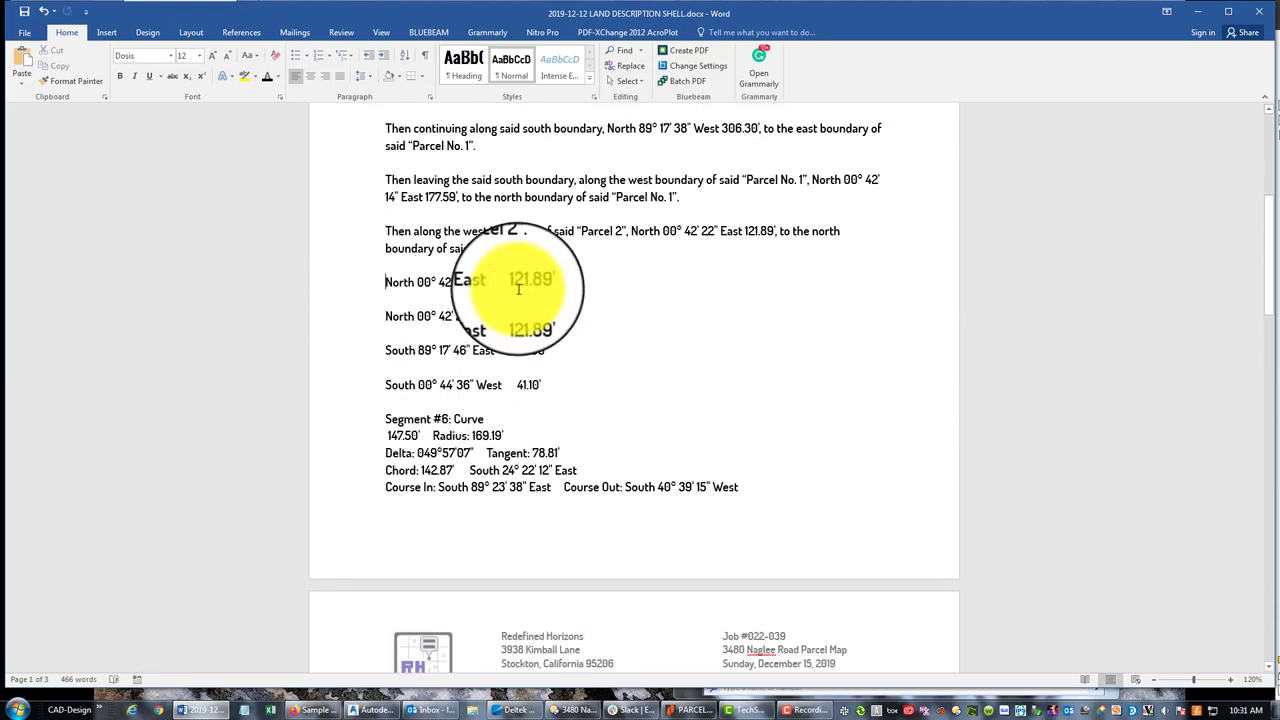
type("Then leaving XXX, along XXX, to XXX.")
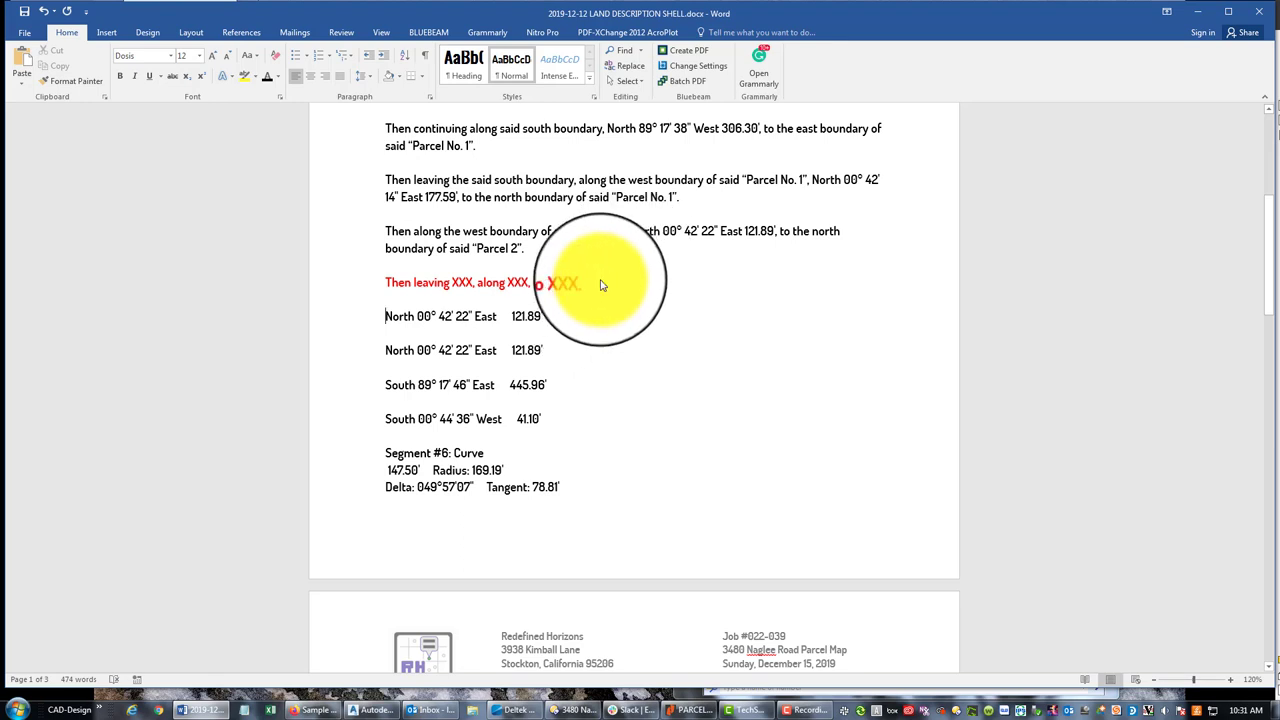
- Change the font color of the inserted template sentence to black and add a second copy of the sentence next to it
left_click_drag(601, 286, 360, 284)
key("ctrl+c")
left_click(232, 77)
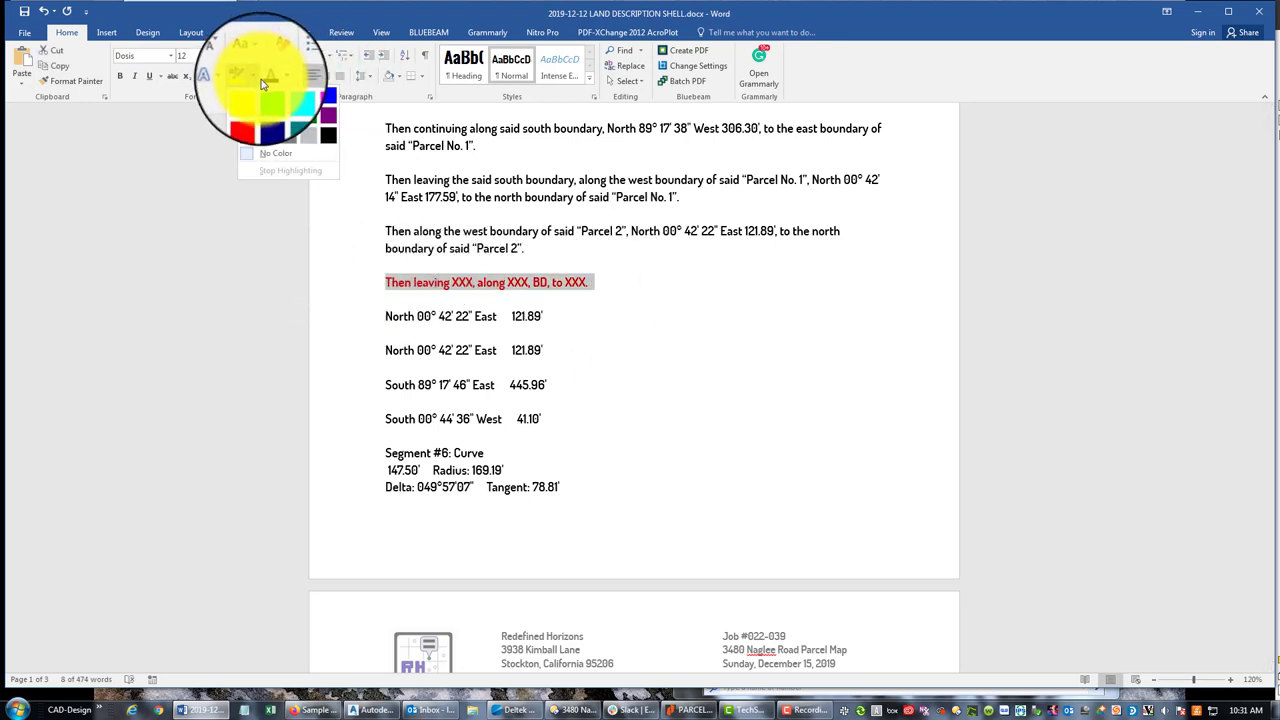
left_click(262, 84)
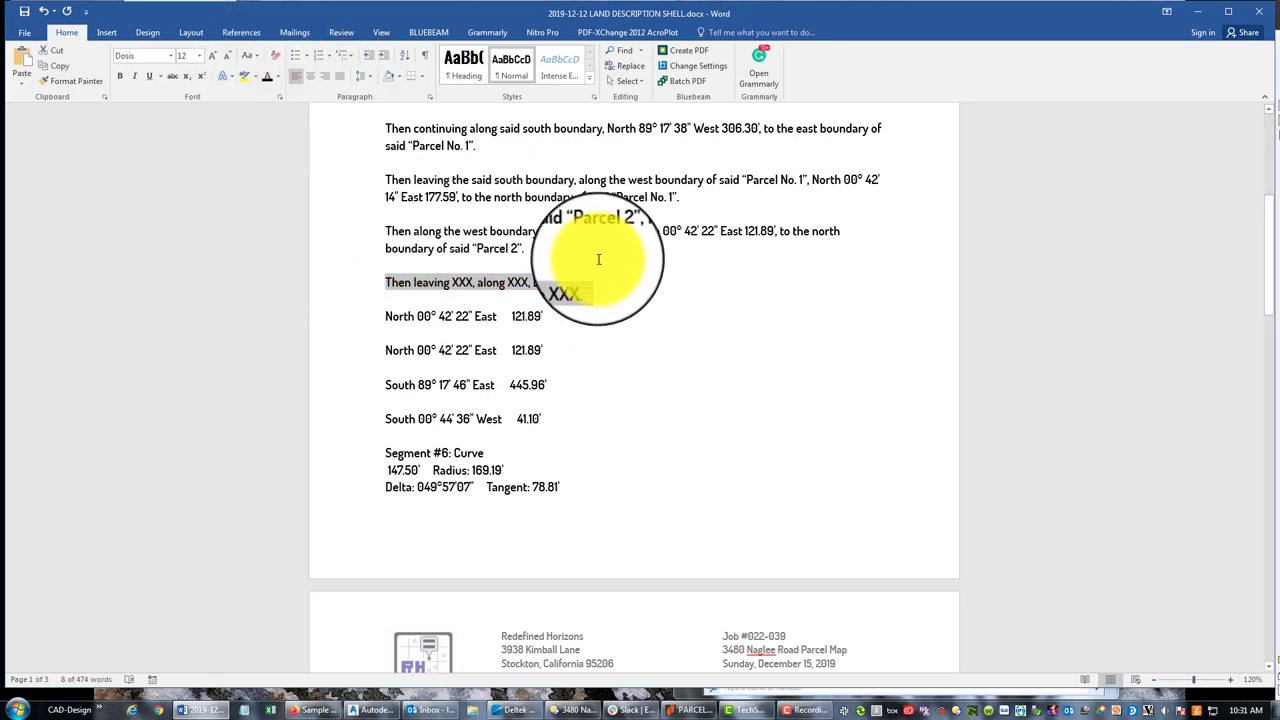
left_click(517, 264)
key("Return")
key("ctrl+v")
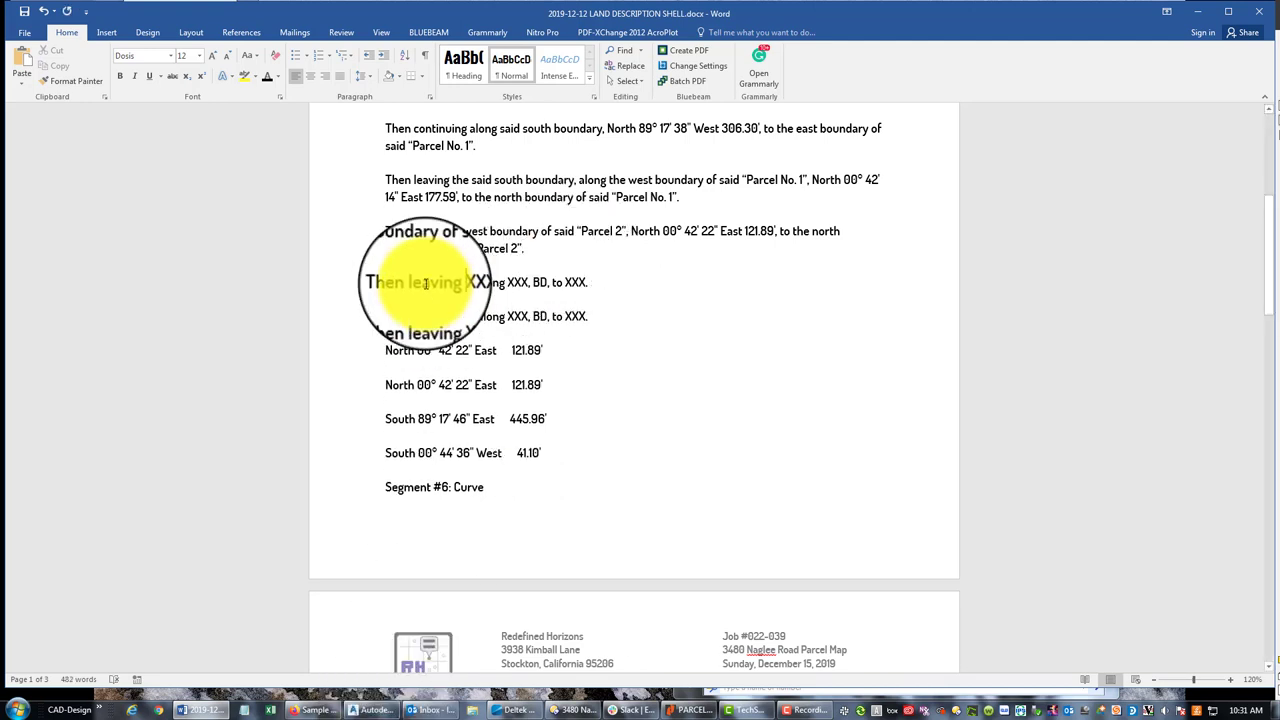
- Fill the fifth course's first two placeholders with "the west boundary of said “Parcel 2”" and "the north boundary of said “Parcel 2”"
double_click(465, 283)
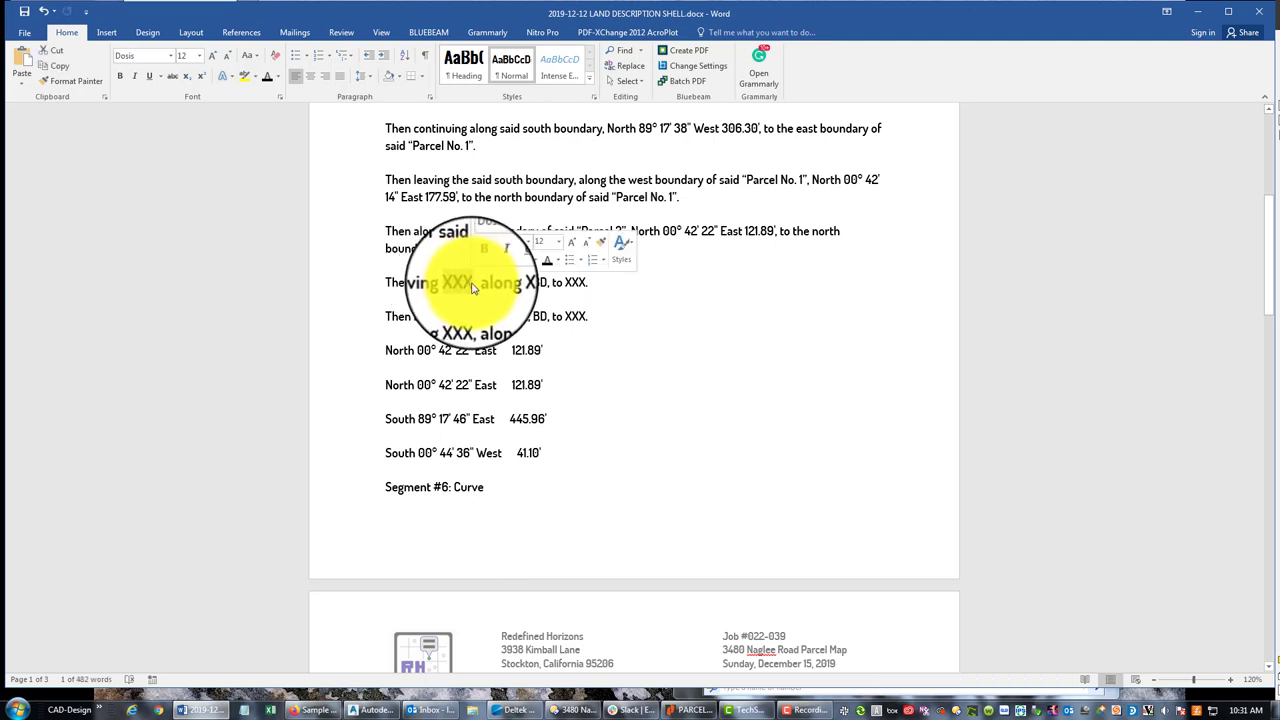
type("the west boundary of said “")
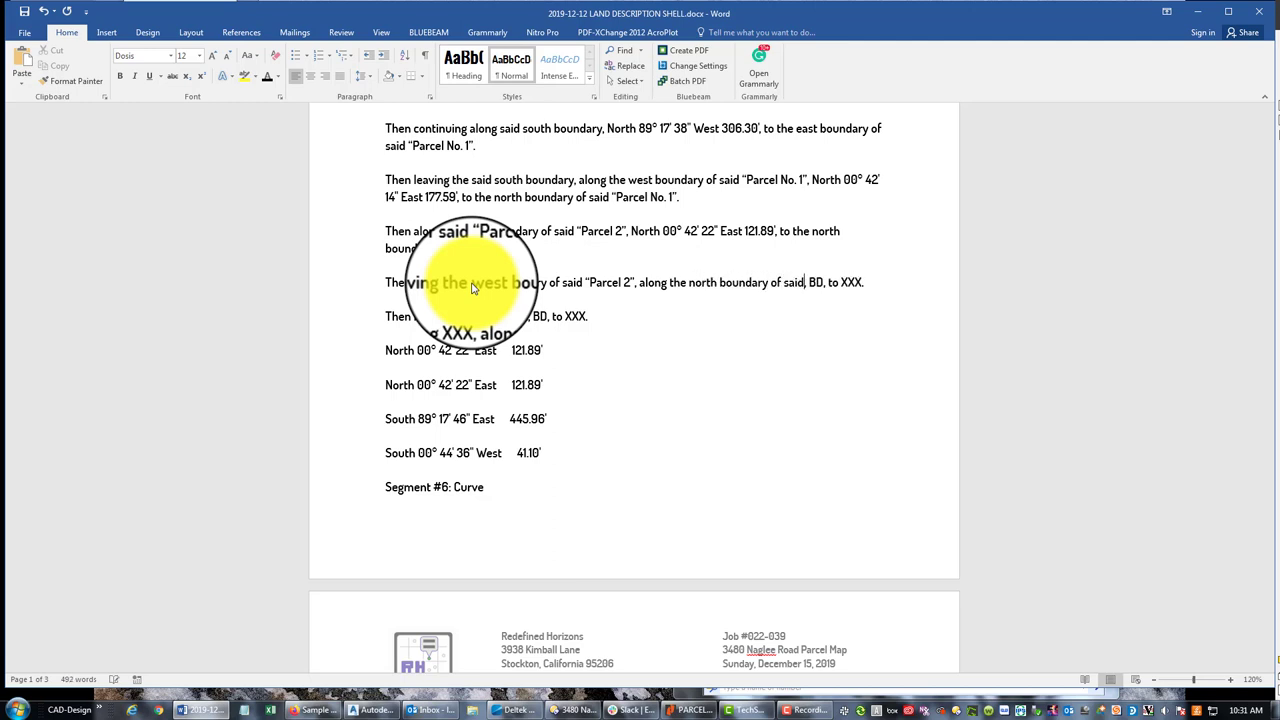
type("Parcel 2”")
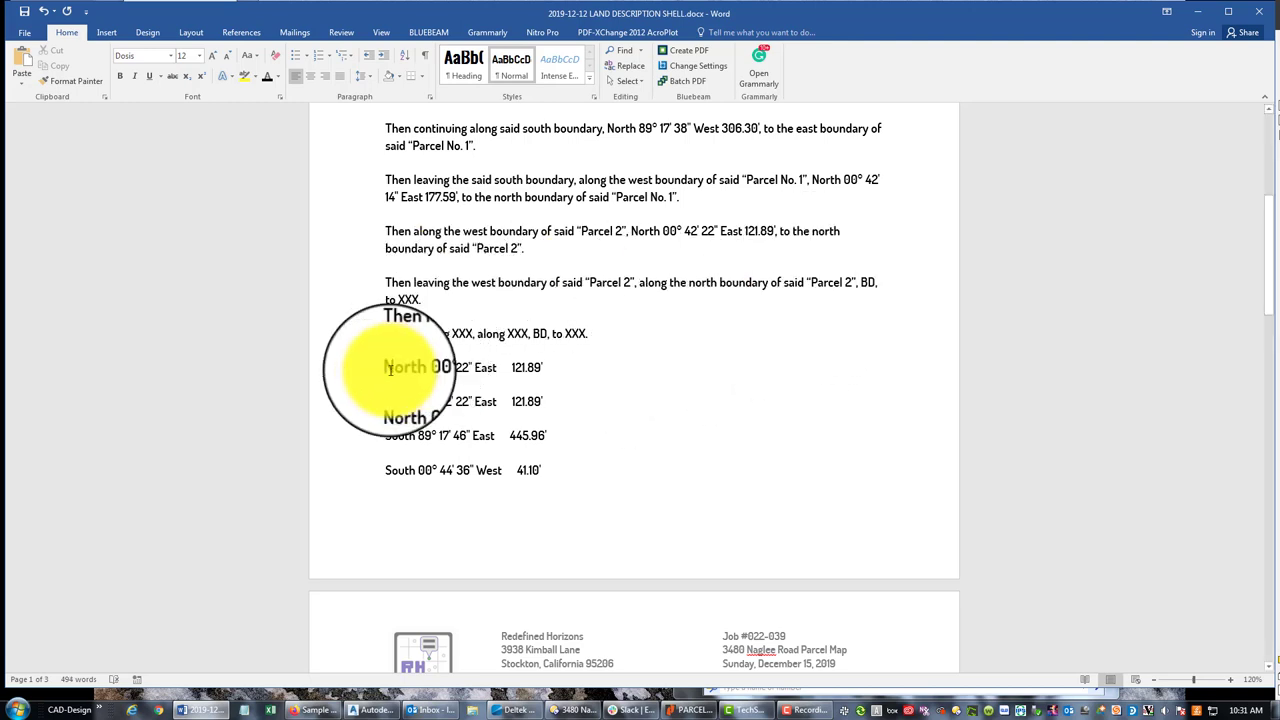
- Replace the fifth course's BD placeholder with a copy of the call North 00° 42' 22" East 121.89' and remove the surplus spacing
left_click_drag(380, 366, 550, 372)
key("ctrl+c")
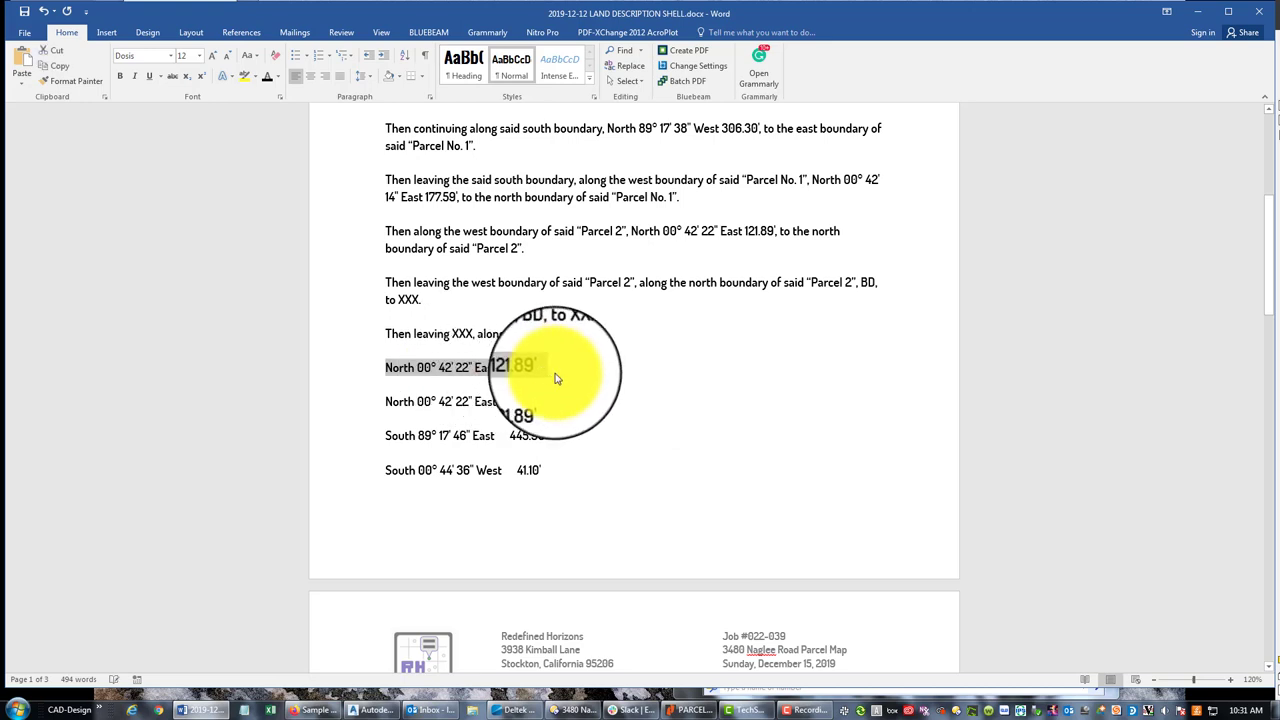
left_click(857, 291)
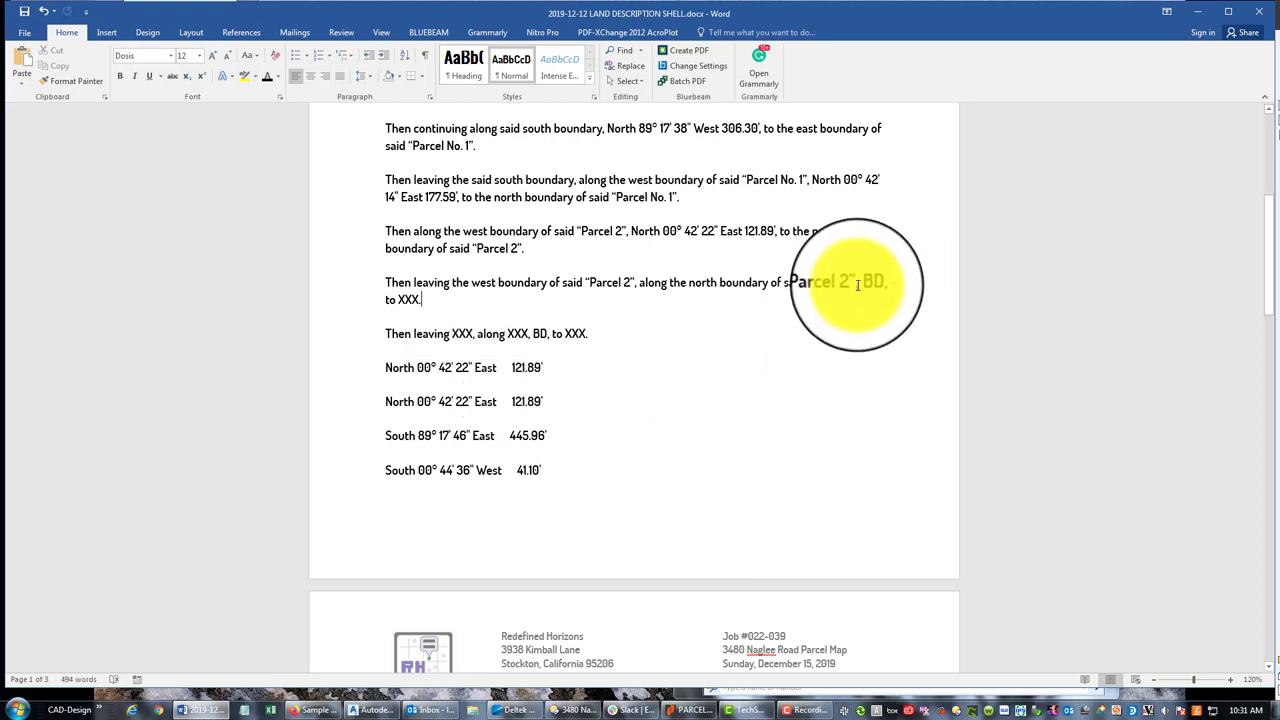
left_click(862, 283)
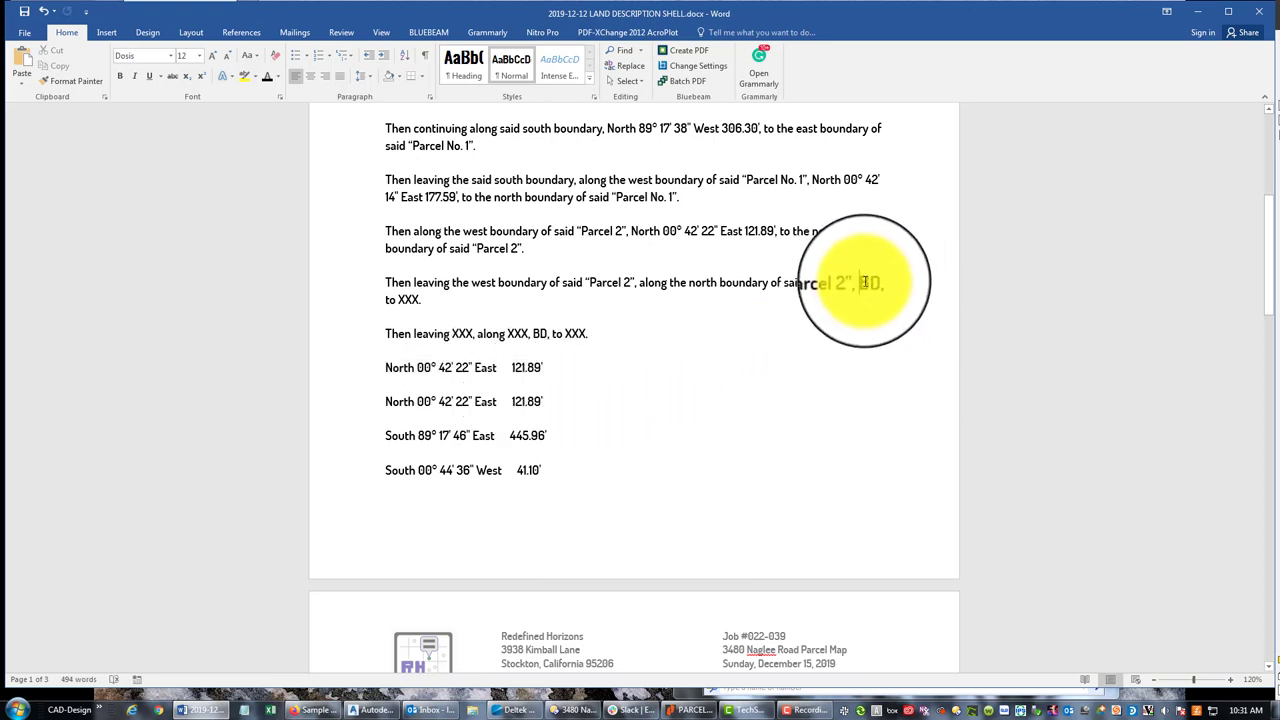
double_click(866, 283)
key("ctrl+v")
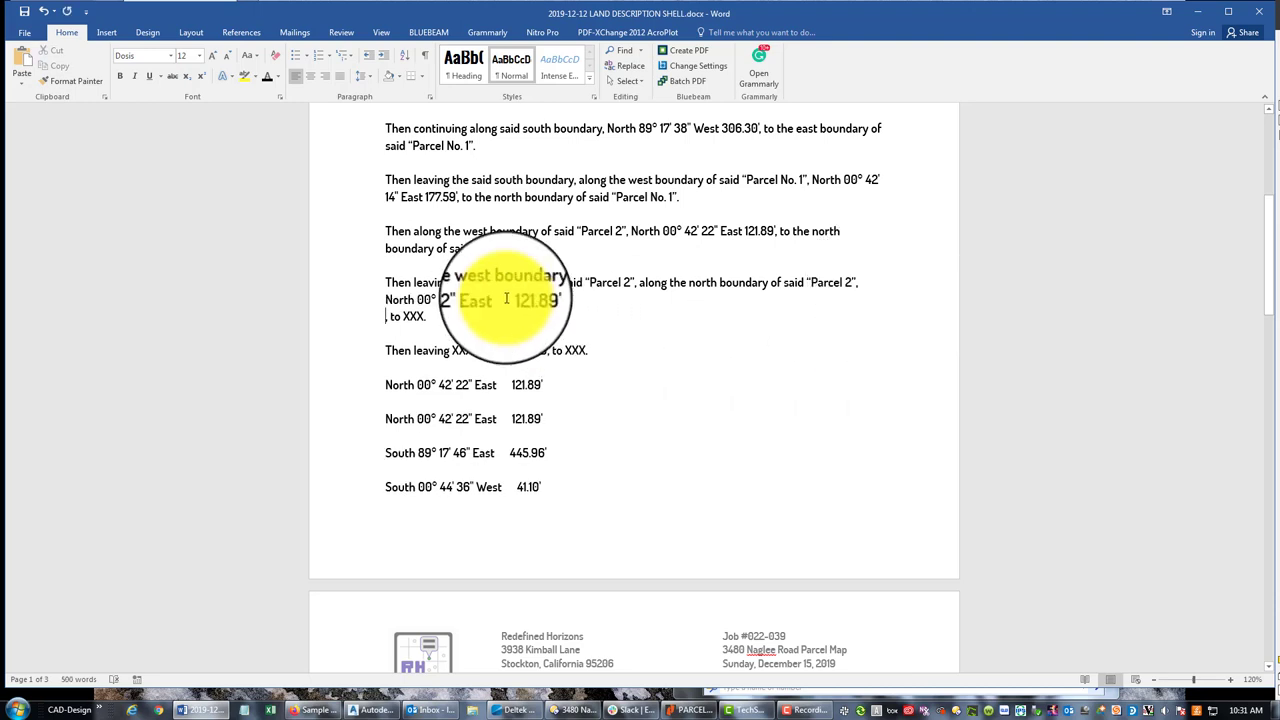
key("BackSpace")
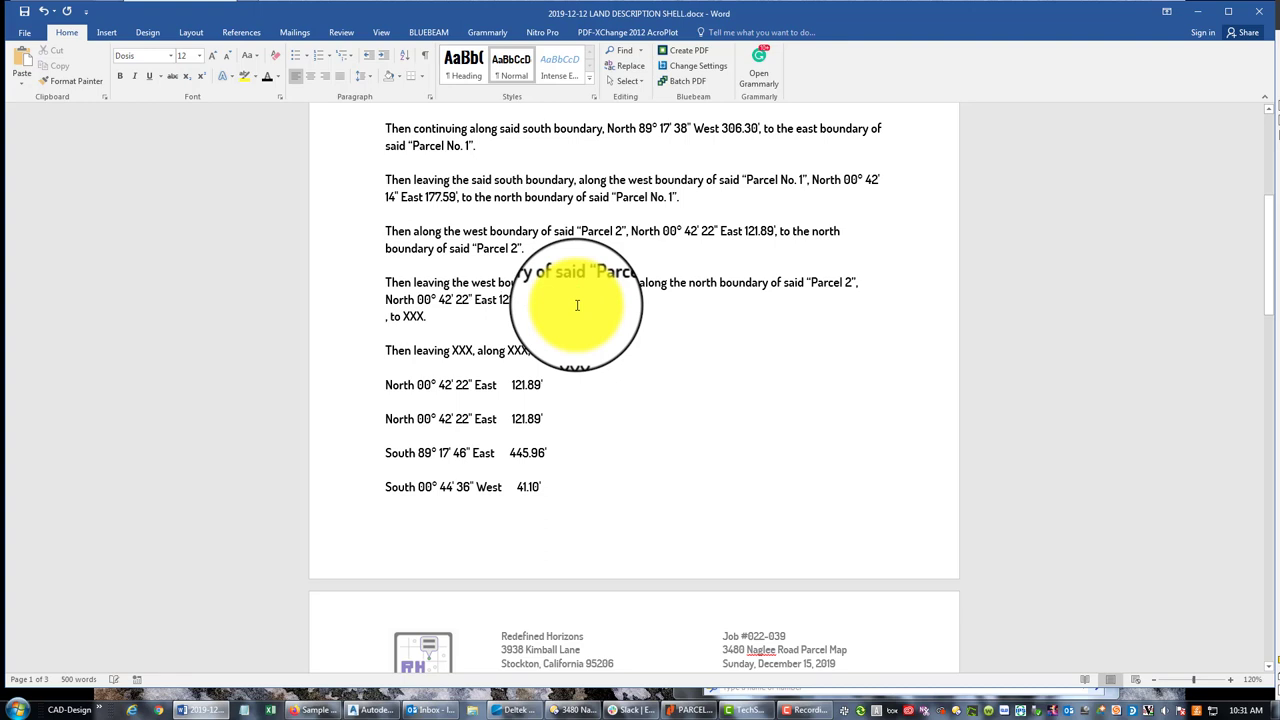
key("BackSpace")
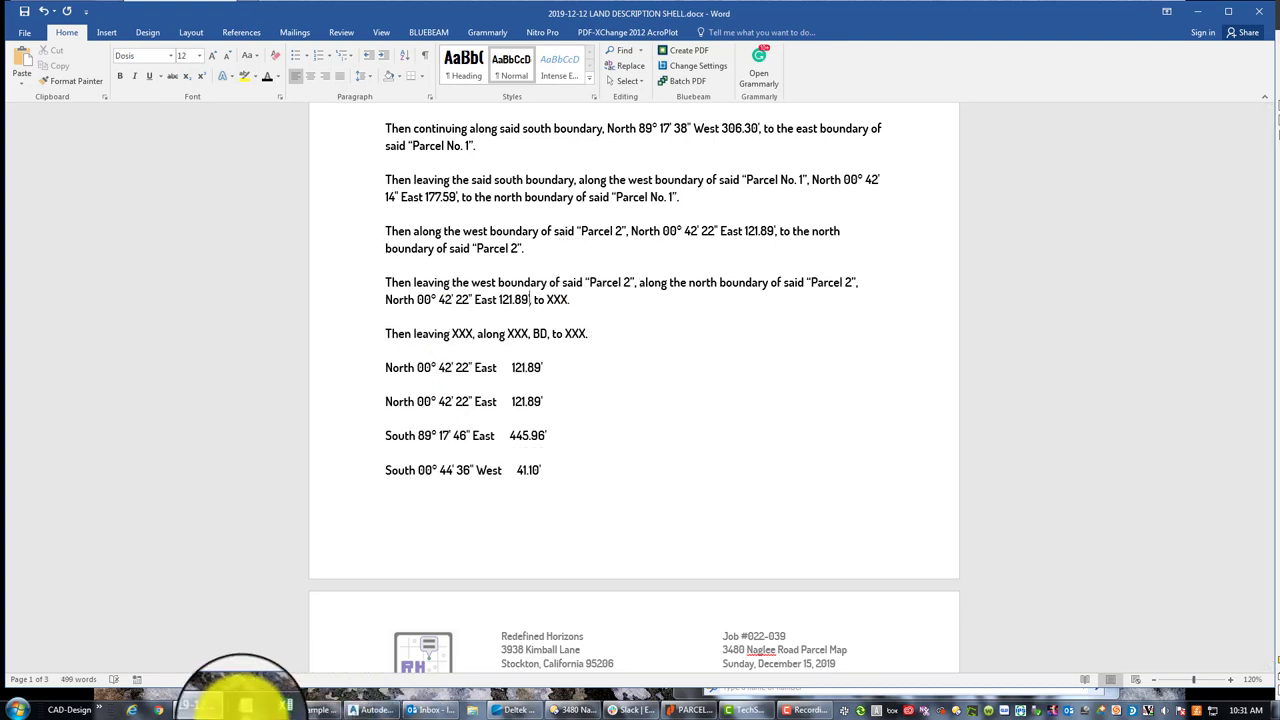
- Switch to Civil 3D and examine the short boundary line at the parcel's northeast corner
left_click(343, 708)
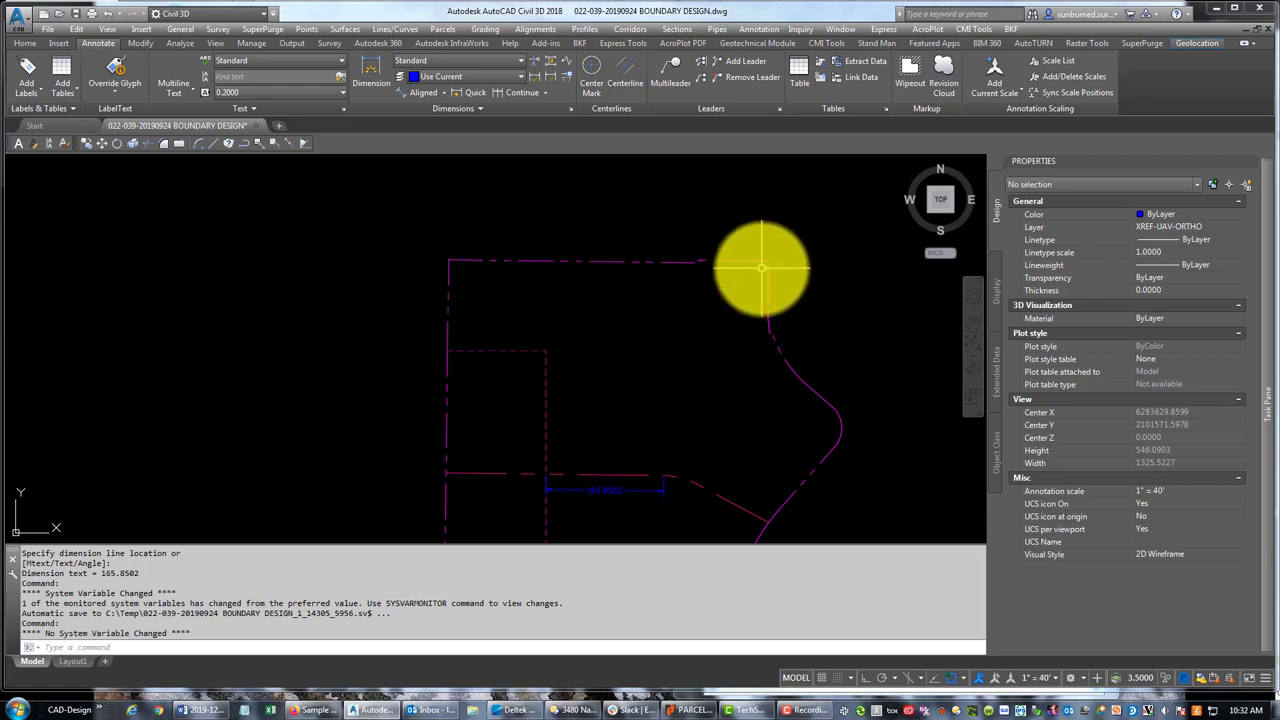
left_click(771, 277)
left_click(718, 289)
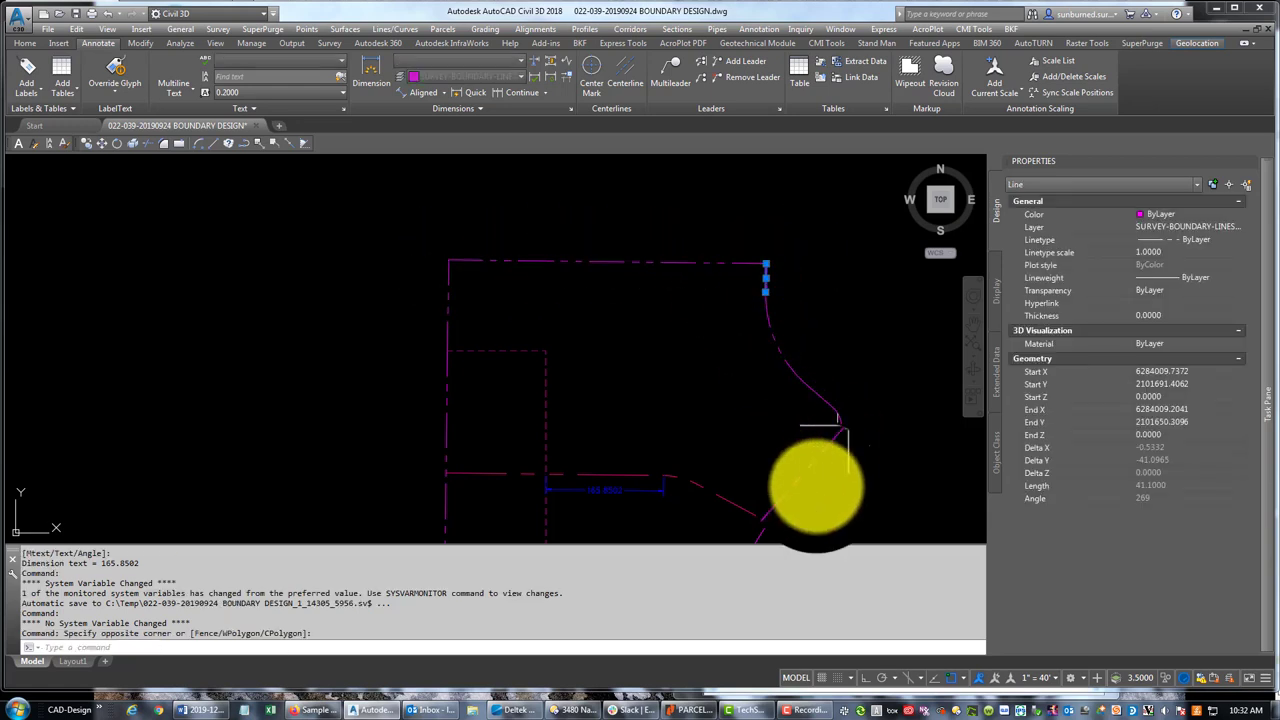
key("Escape")
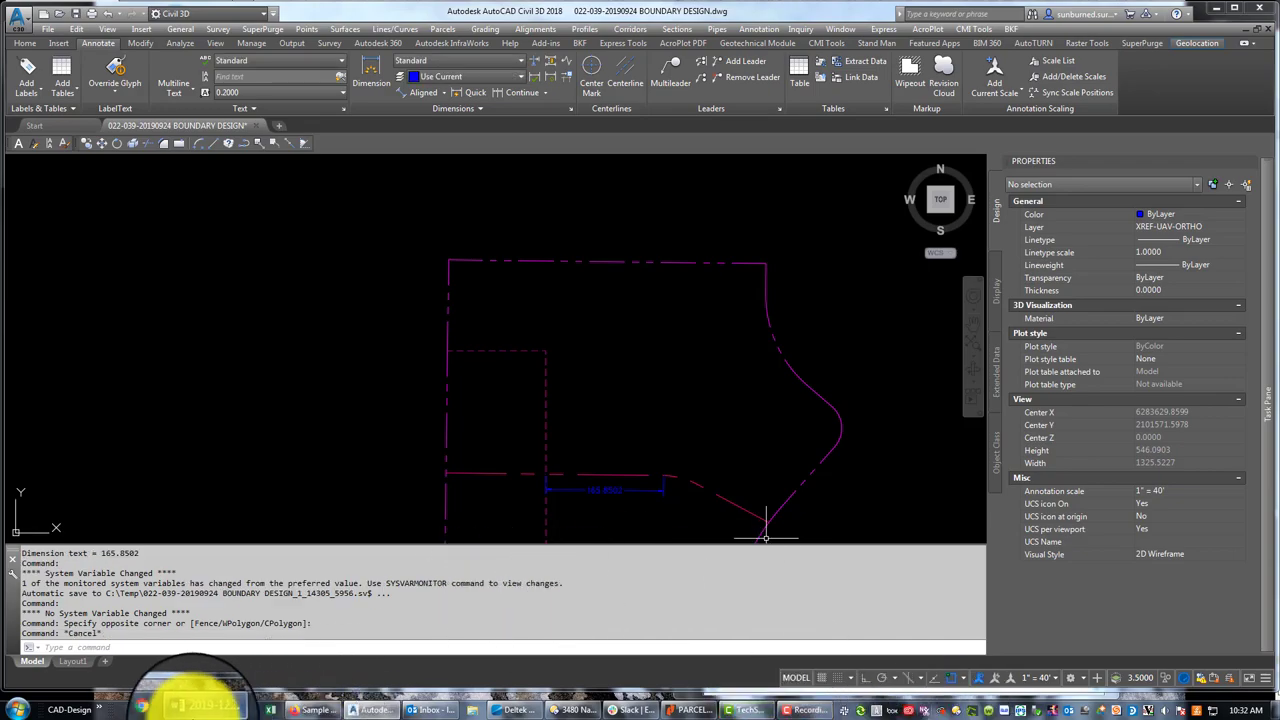
- Switch back to Word and replace the fifth course's last placeholder with “the easterly boundary of said “Parcel 2””
left_click(195, 709)
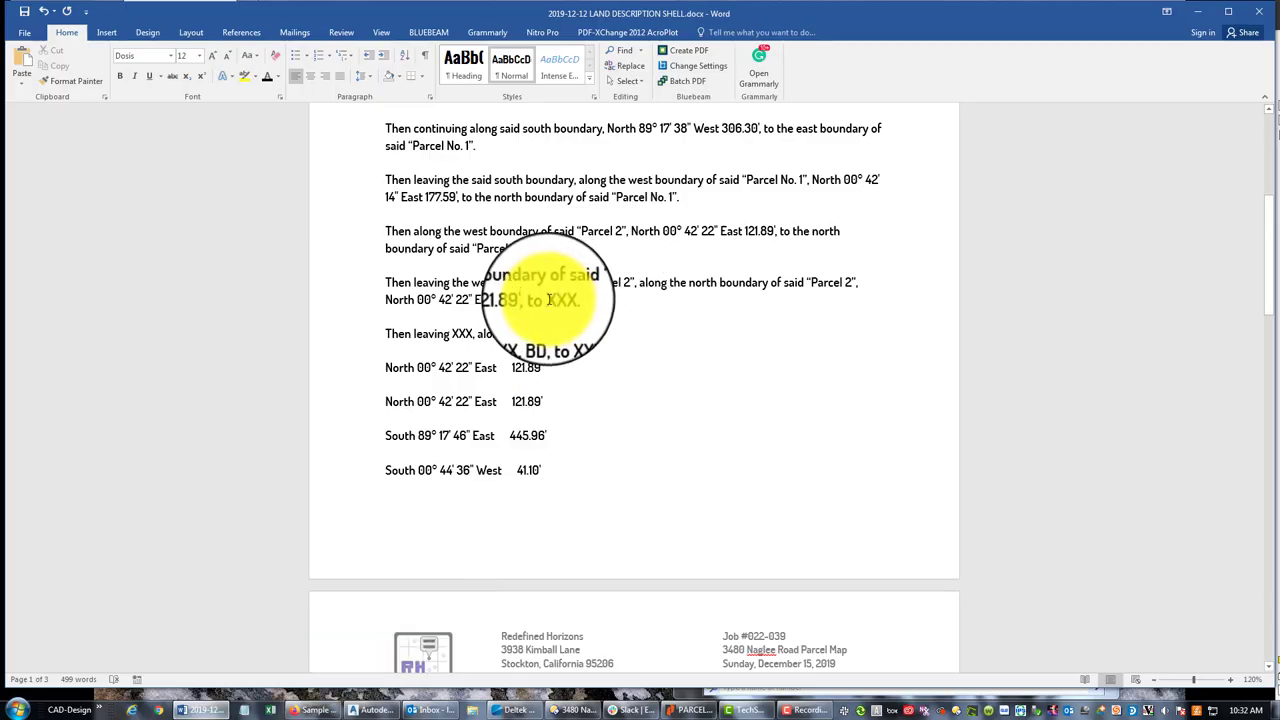
double_click(562, 303)
type("the")
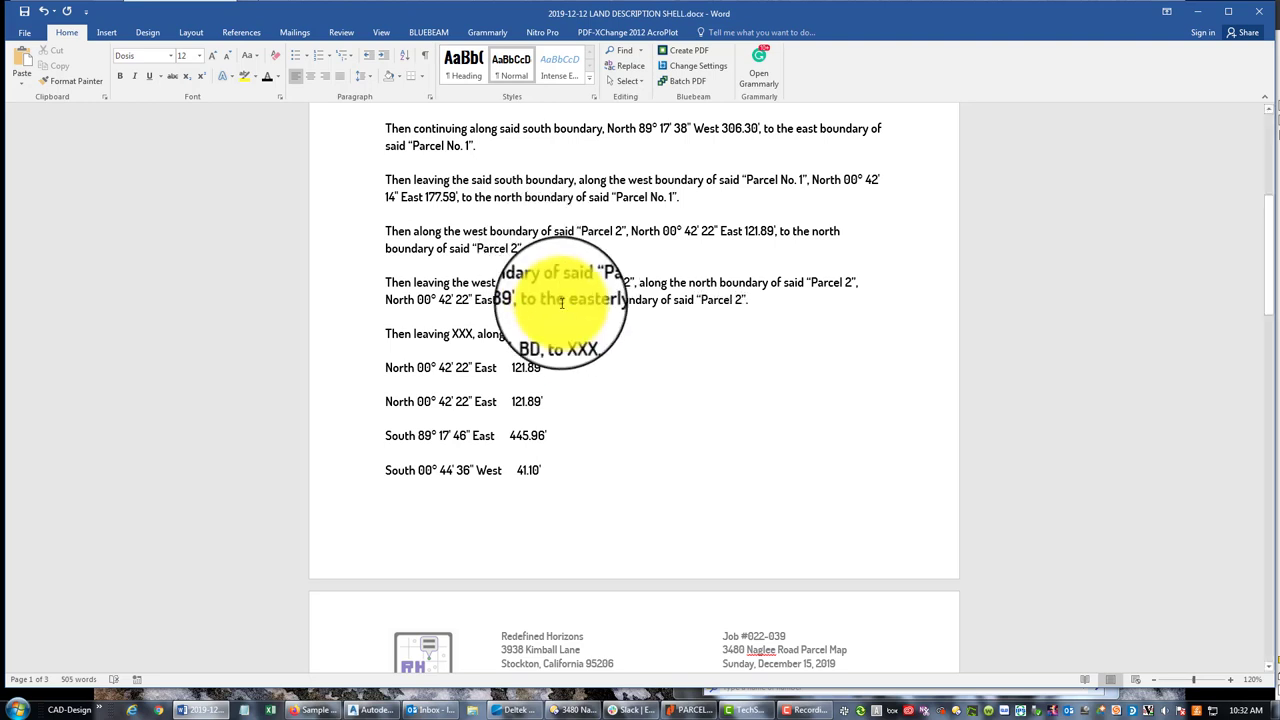
left_click(623, 352)
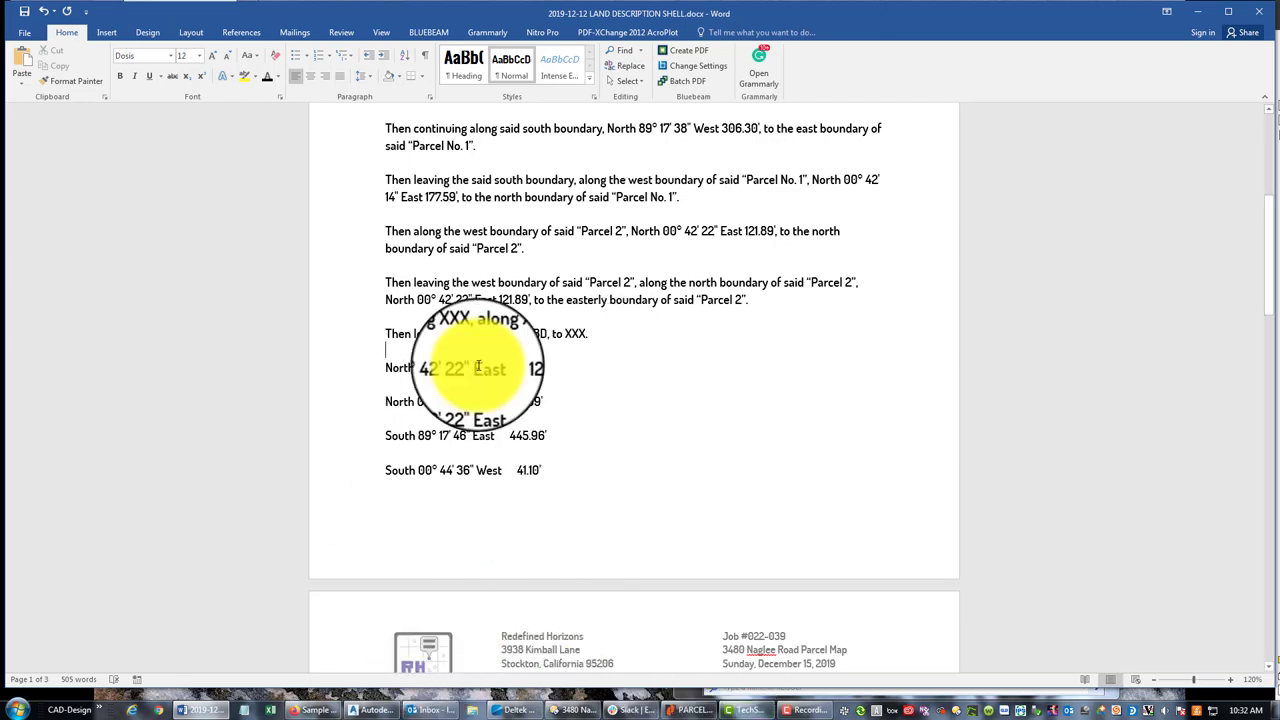
scroll(614, 394, "down", 4)
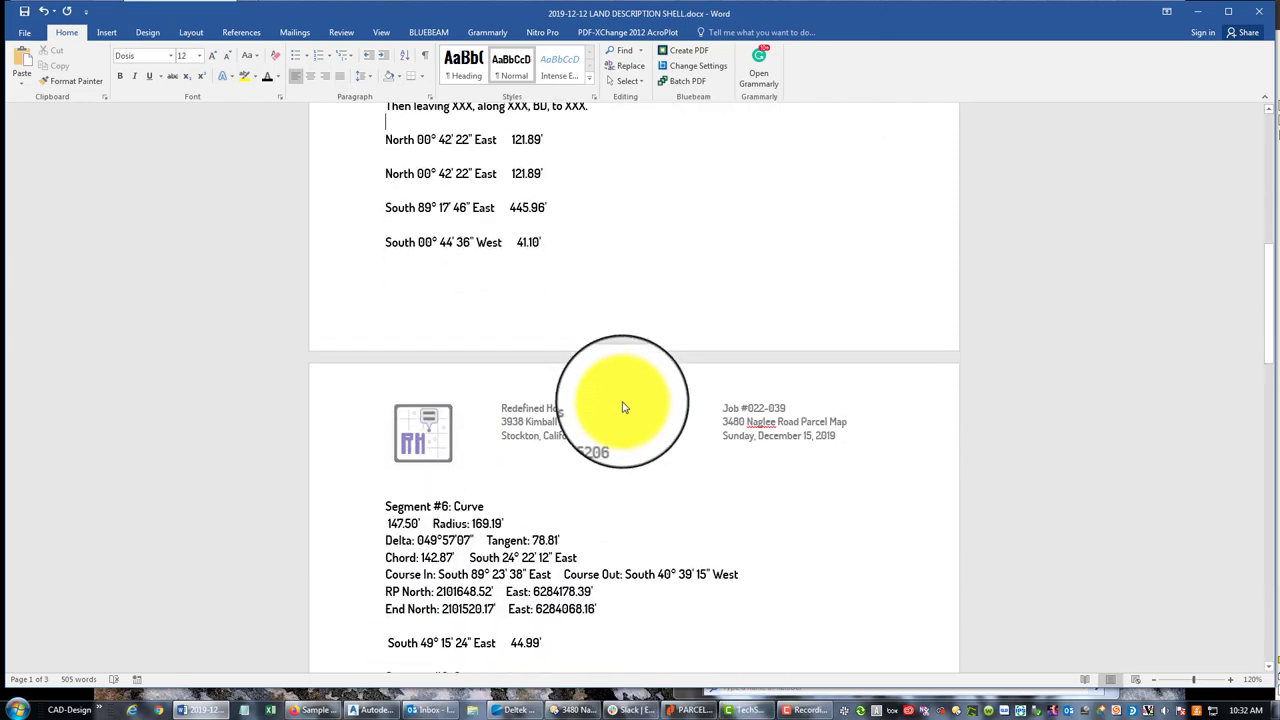
scroll(625, 415, "up", 3)
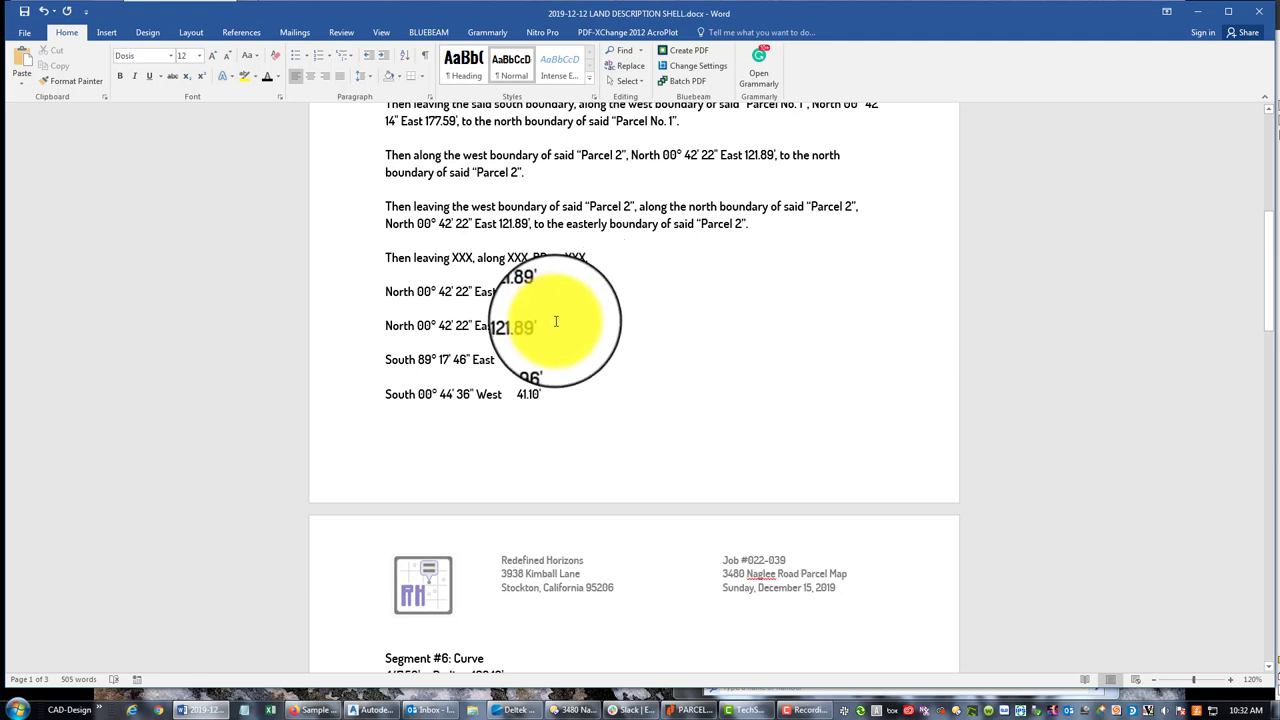
left_click_drag(551, 322, 379, 296)
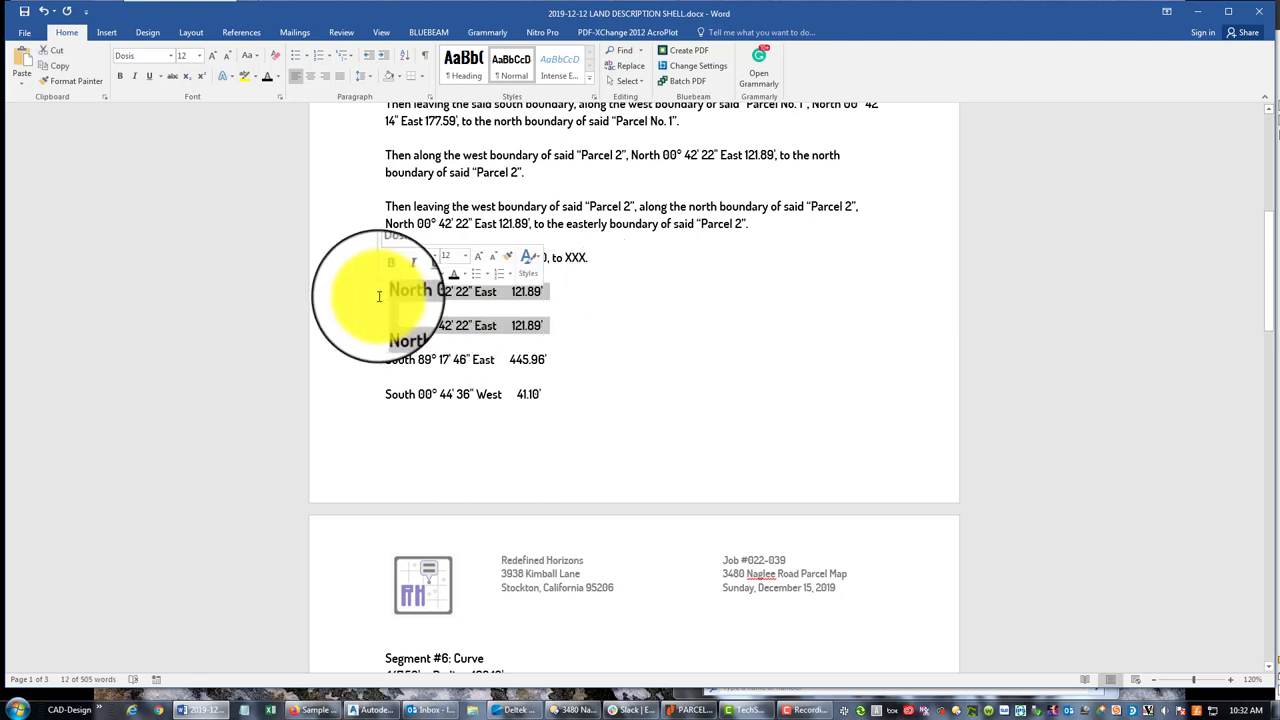
key("Delete")
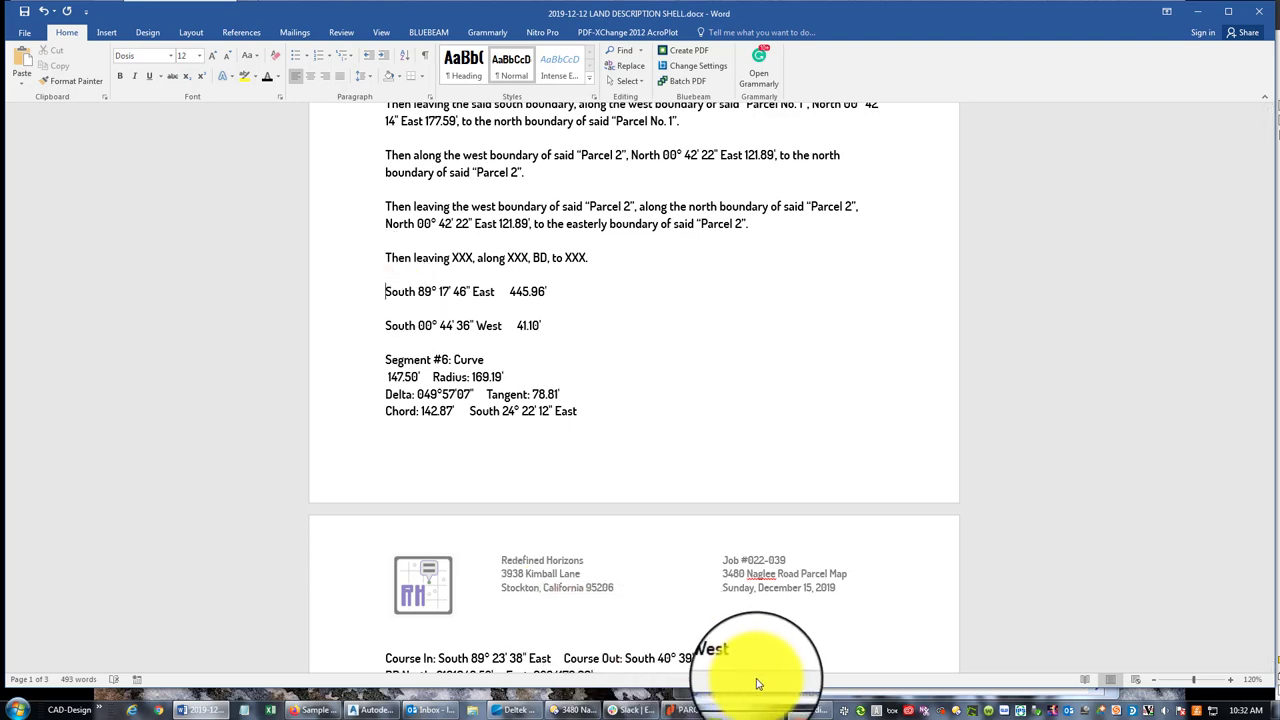
left_click(47, 12)
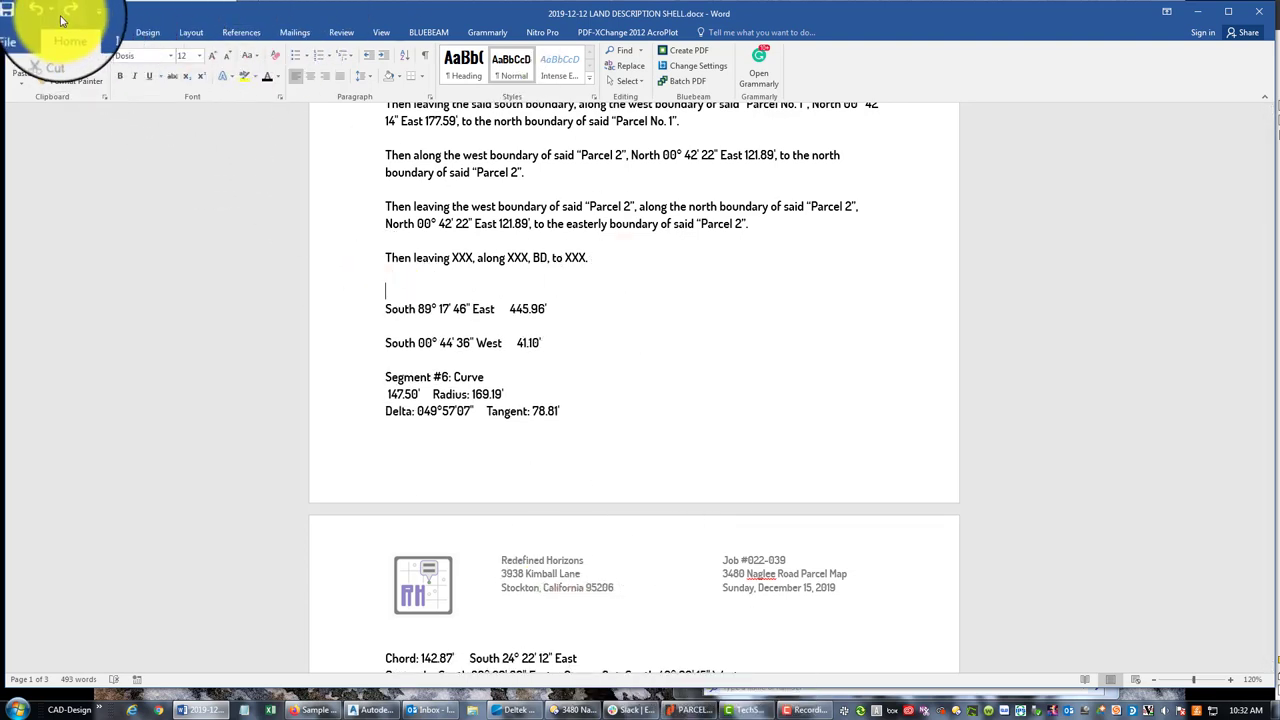
left_click(50, 13)
left_click(580, 312)
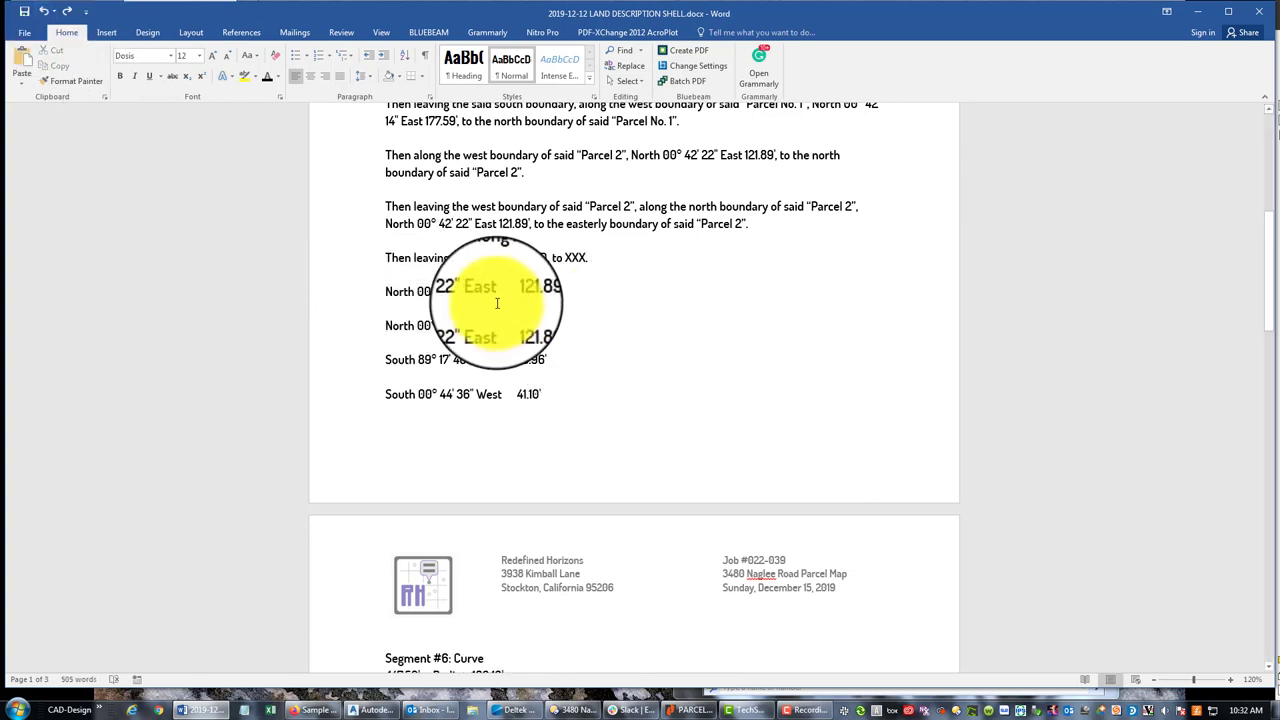
- Delete the two leftover North 00° 42' 22" East 121.89' calls below the unused template sentence
left_click_drag(368, 325, 368, 288)
key("Delete")
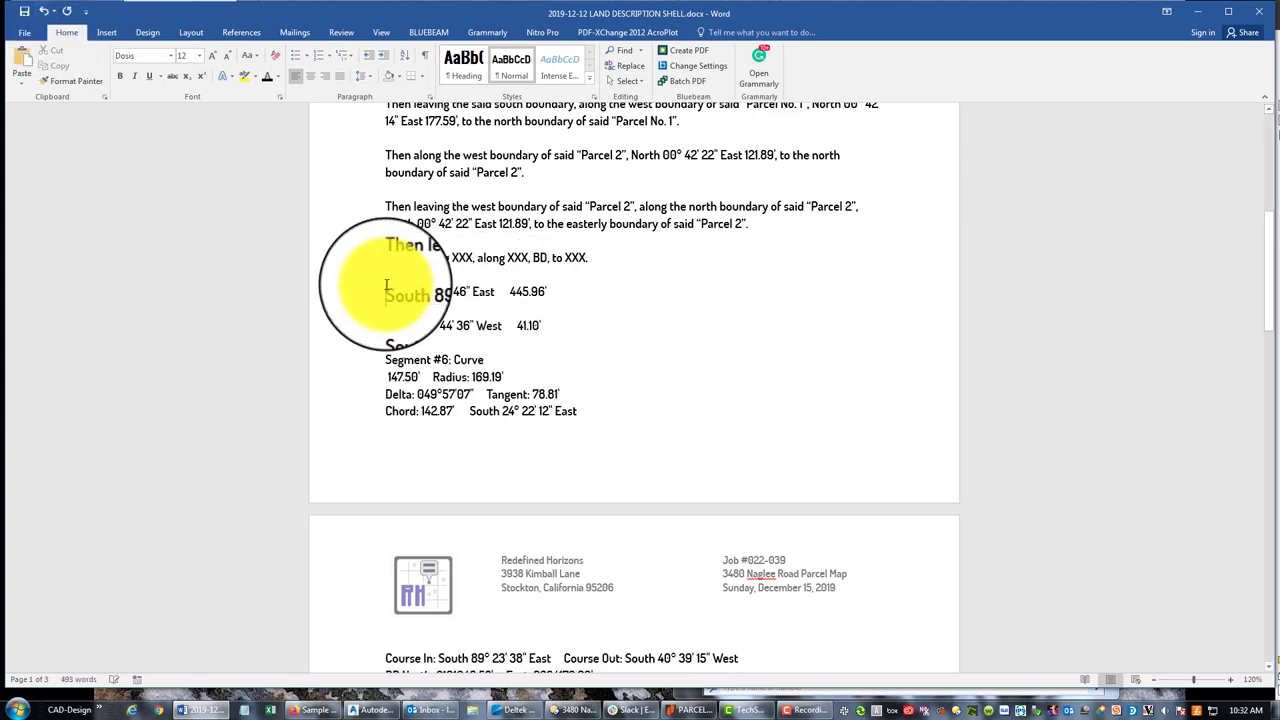
- Switch to Civil 3D and examine the line and curve segments along the parcel's east boundary one after another
left_click(372, 709)
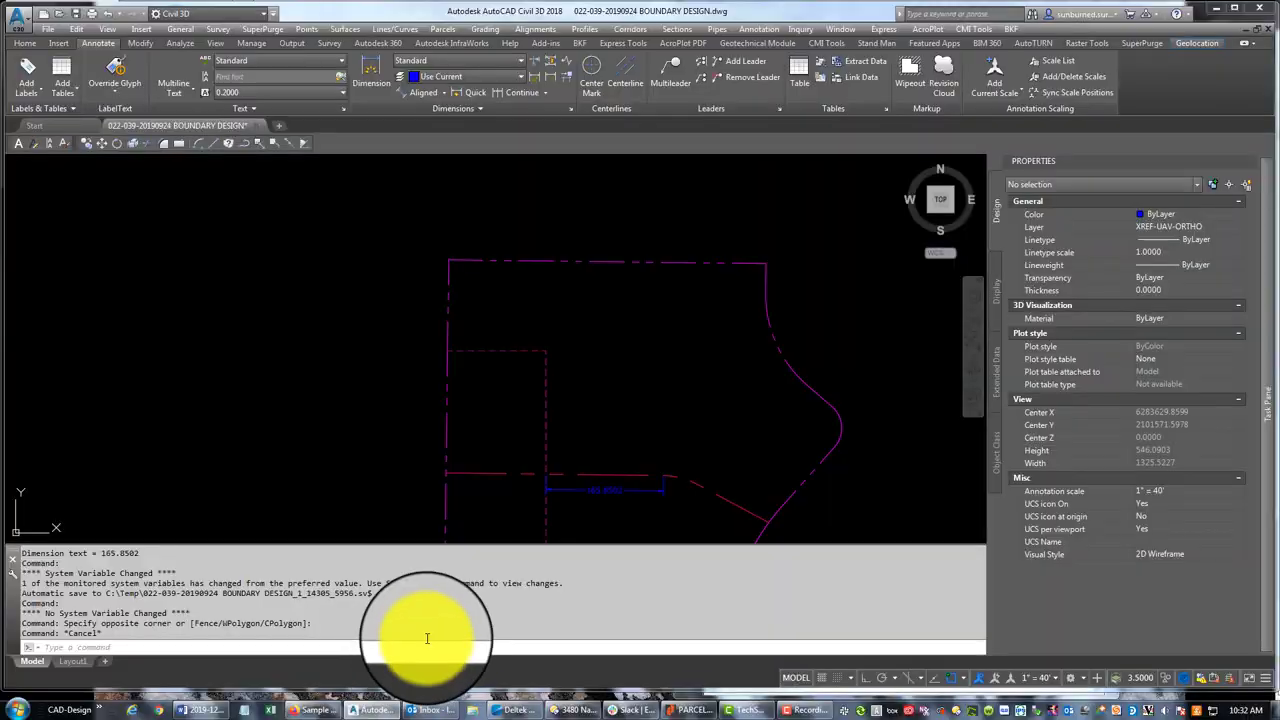
left_click(760, 276)
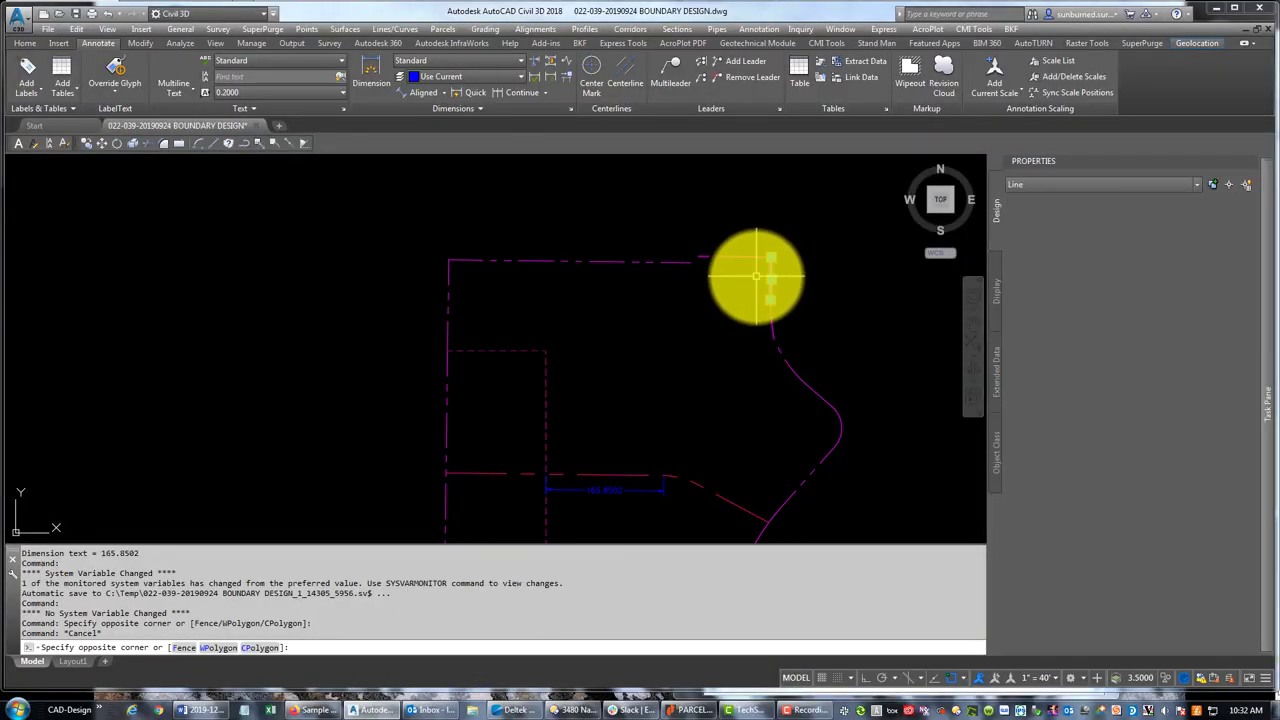
key("Escape")
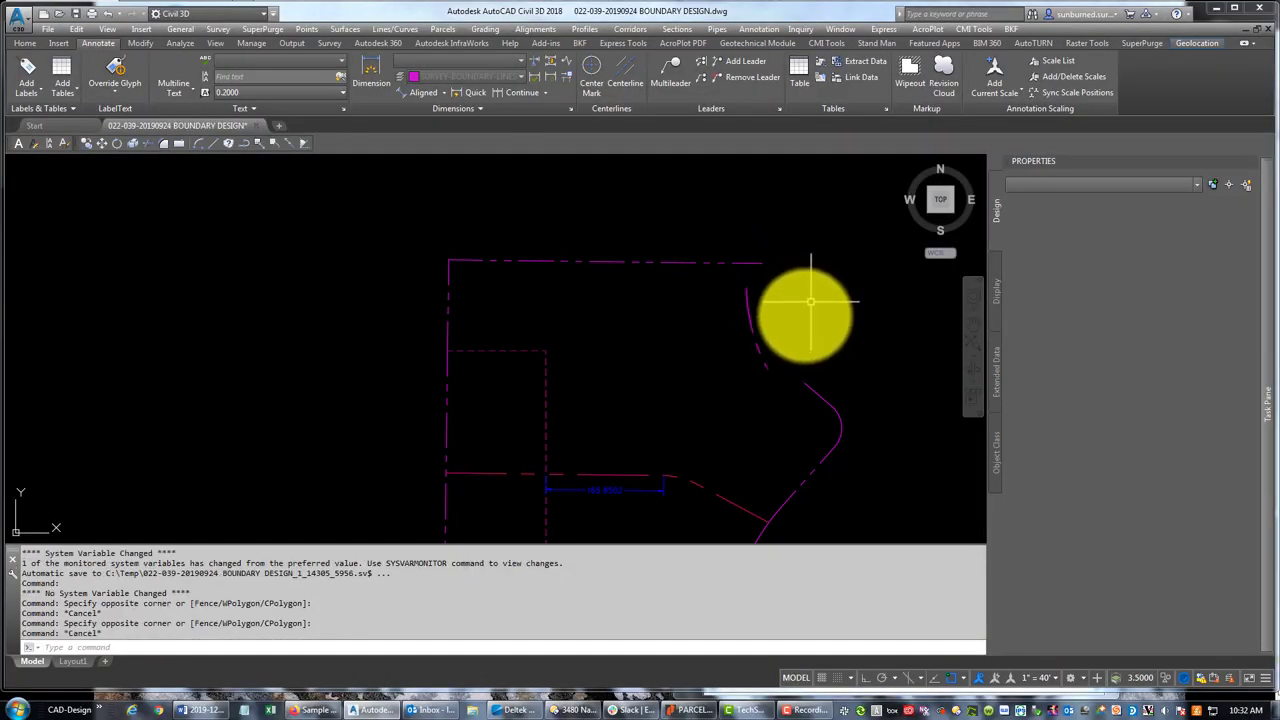
left_click(810, 301)
left_click(760, 350)
key("Escape")
left_click(838, 384)
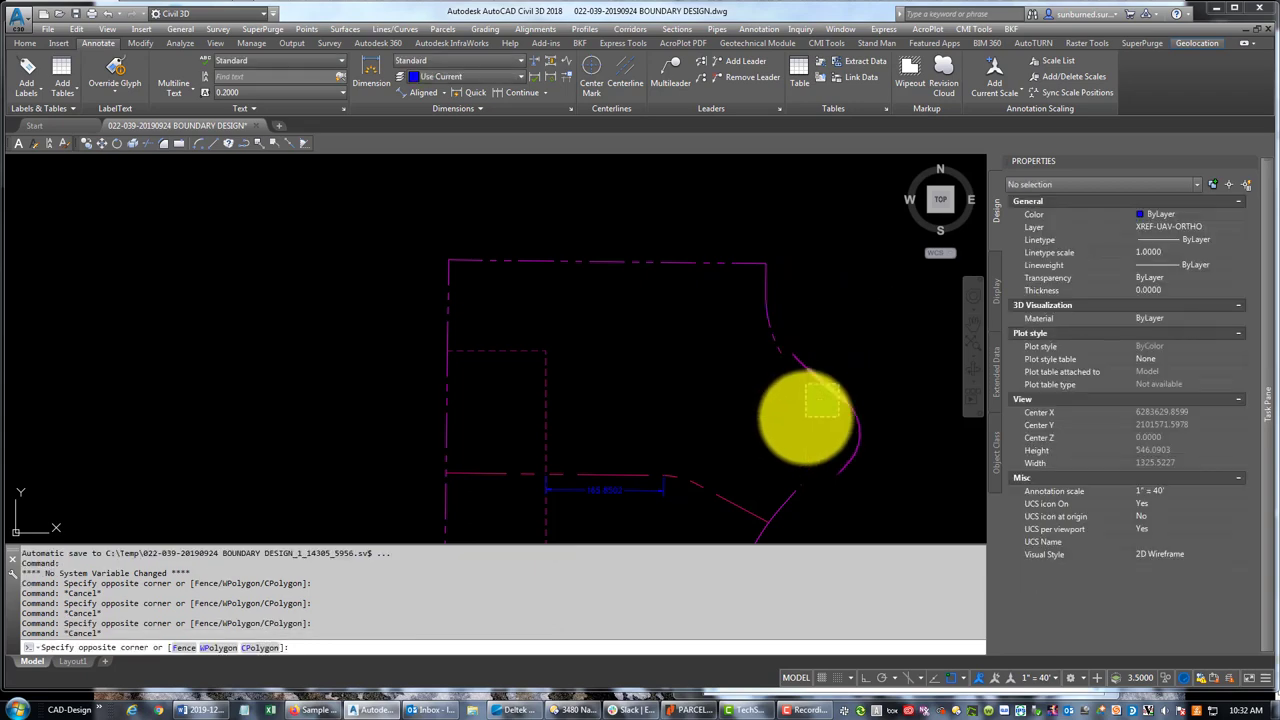
left_click(808, 423)
key("Escape")
left_click(835, 485)
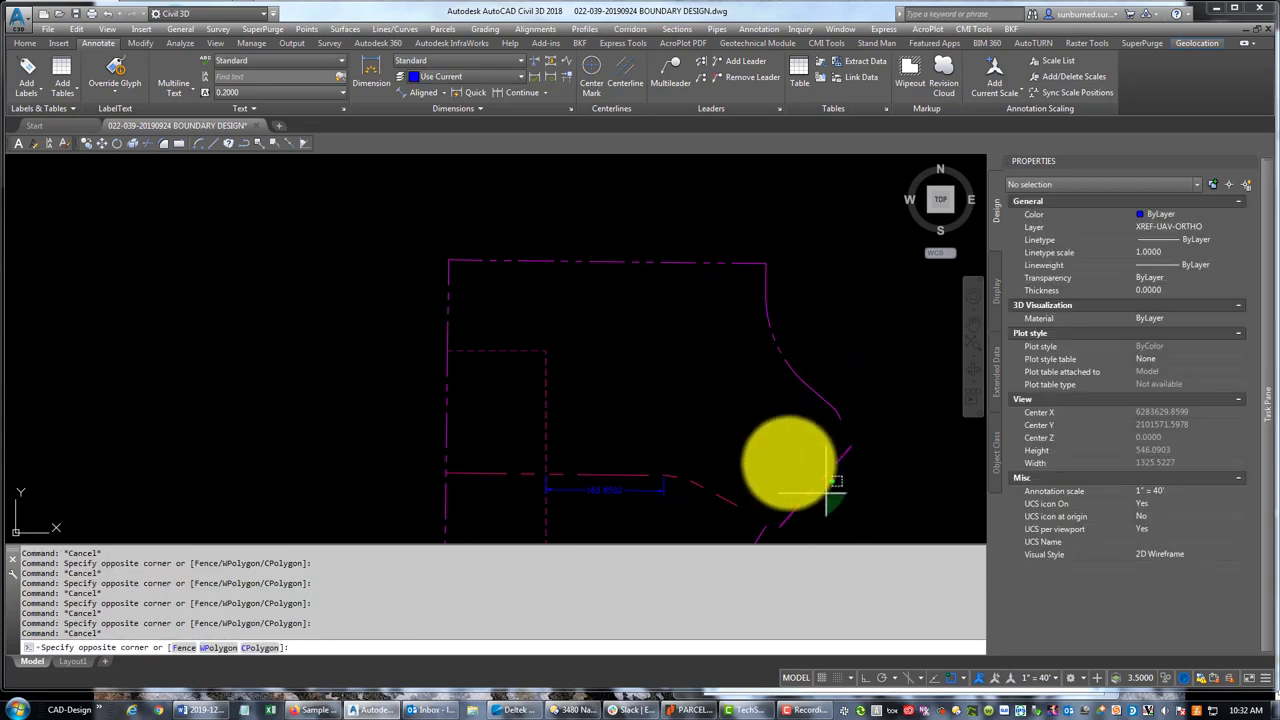
left_click(788, 498)
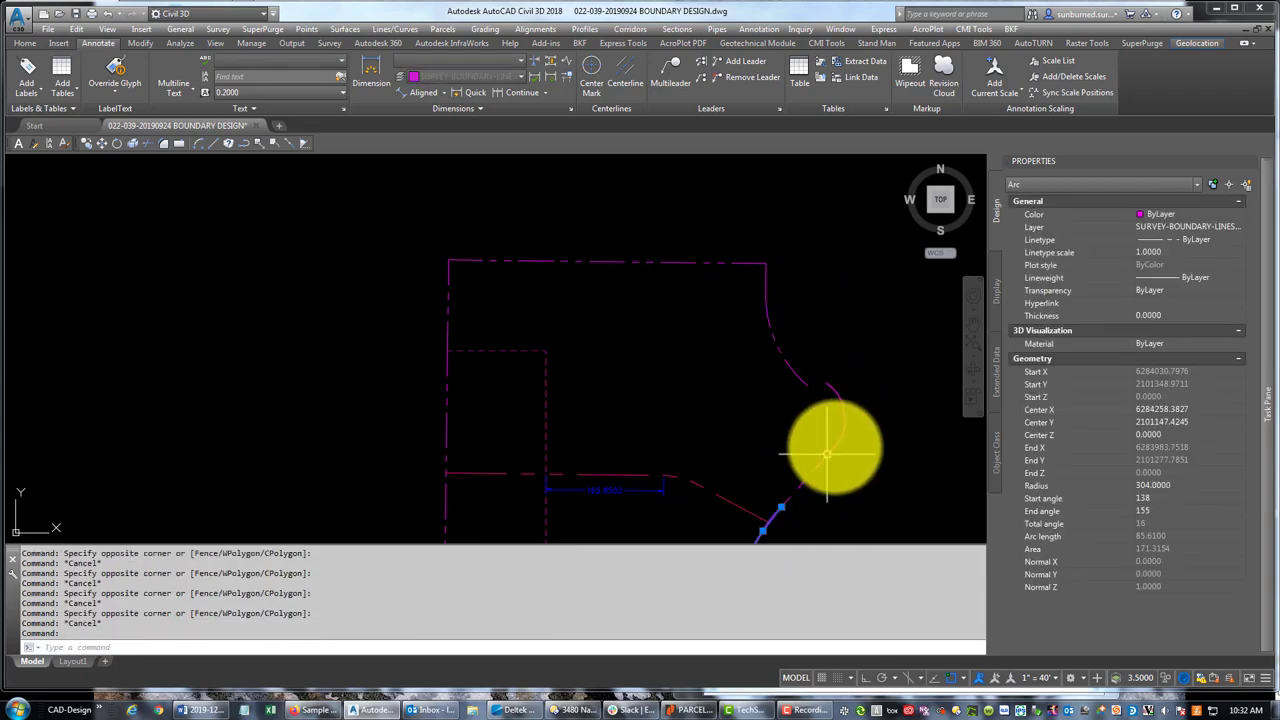
mouse_move(828, 455)
left_mouse_down()
mouse_move(749, 514)
mouse_move(771, 523)
left_mouse_up()
key("Escape")
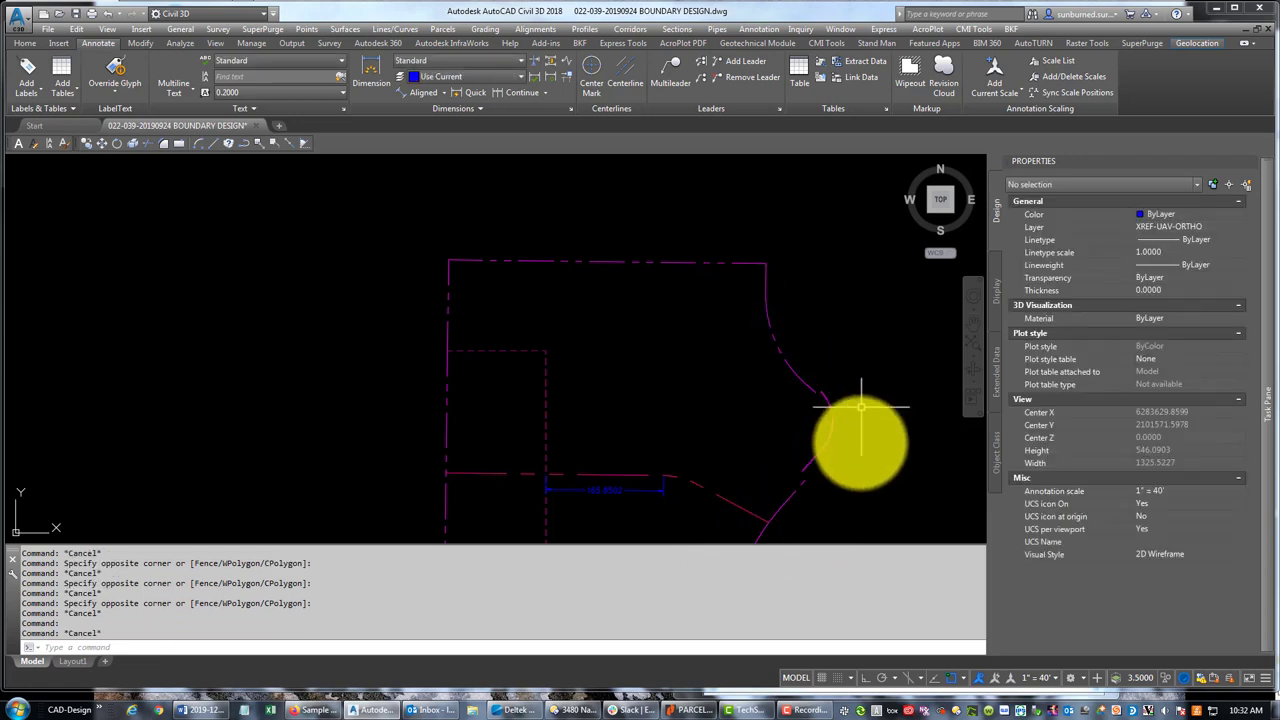
- Back in Word, add “Then leaving the north boundary of said “Parcel 2”, along the east boundary of said “Parcel 2” the following courses:” above the template sentence
left_click(195, 708)
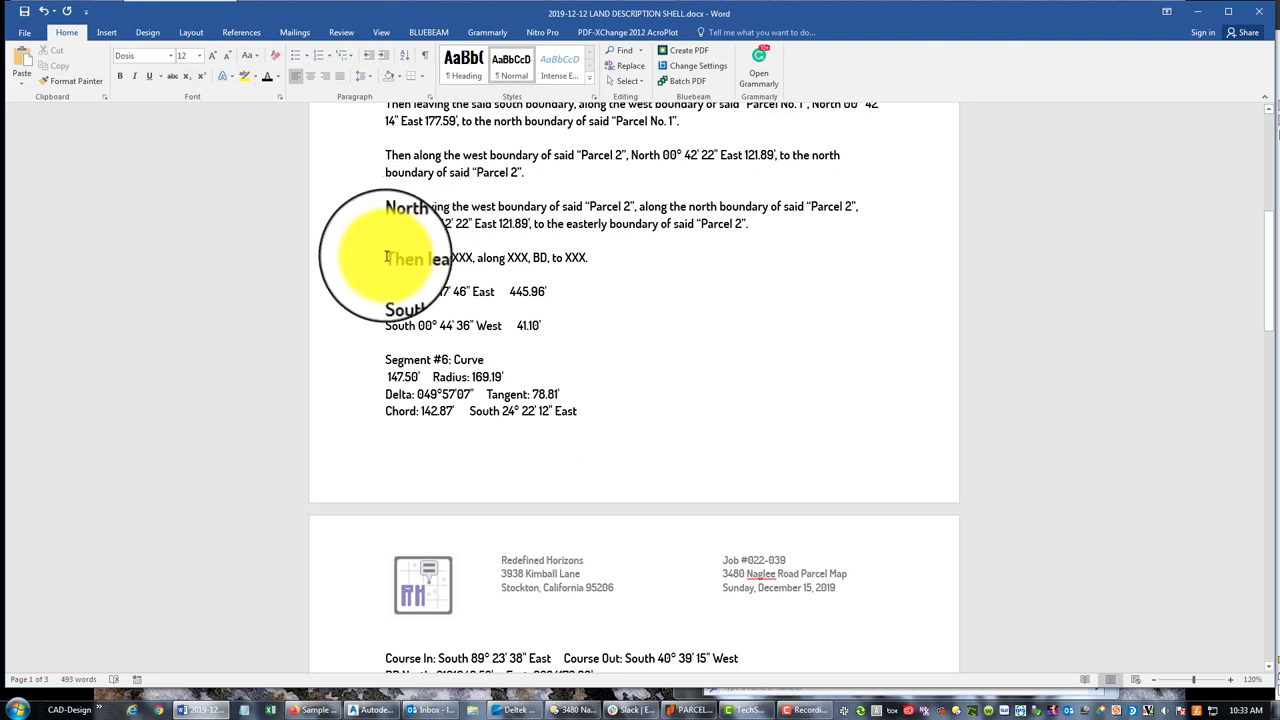
key("Return")
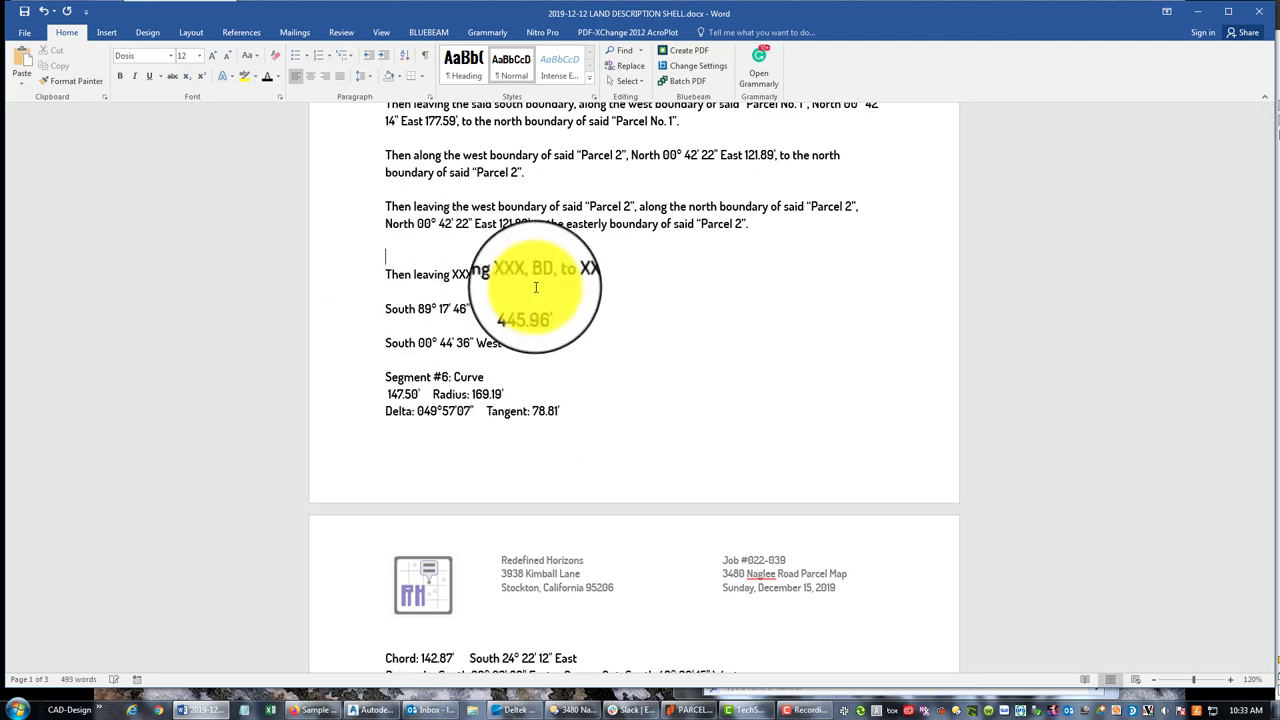
key("Return")
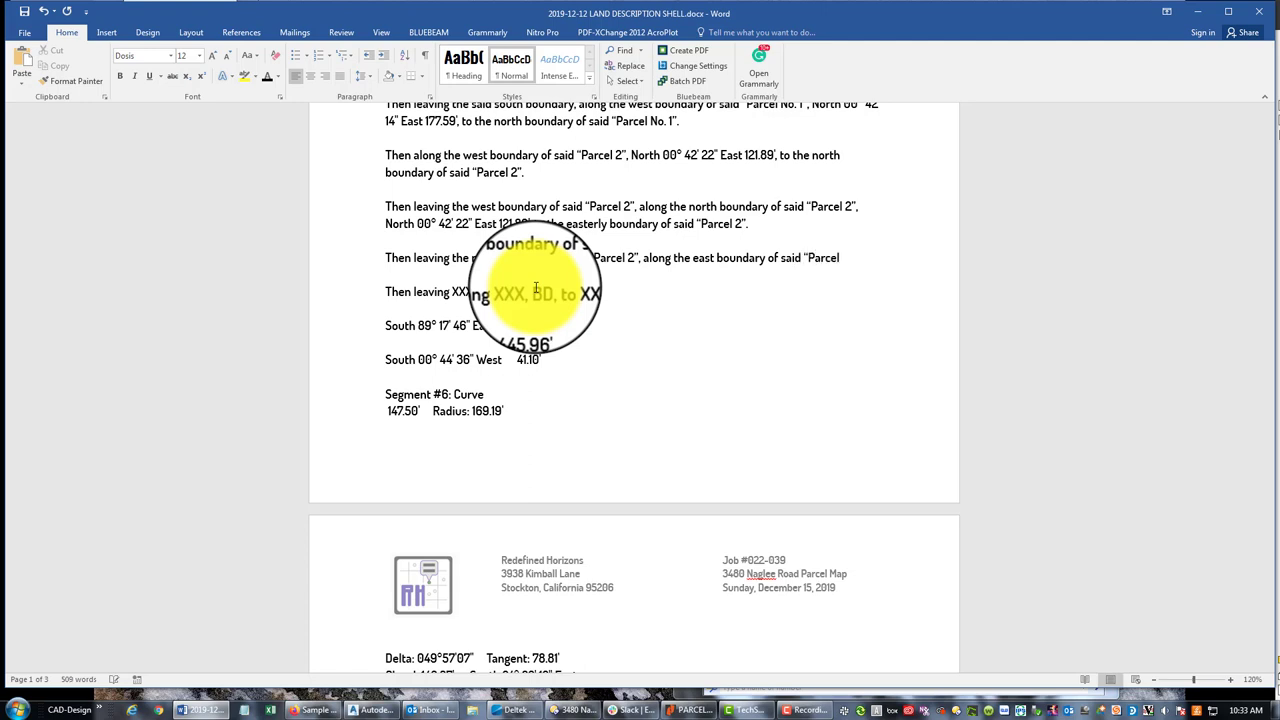
type("e following course")
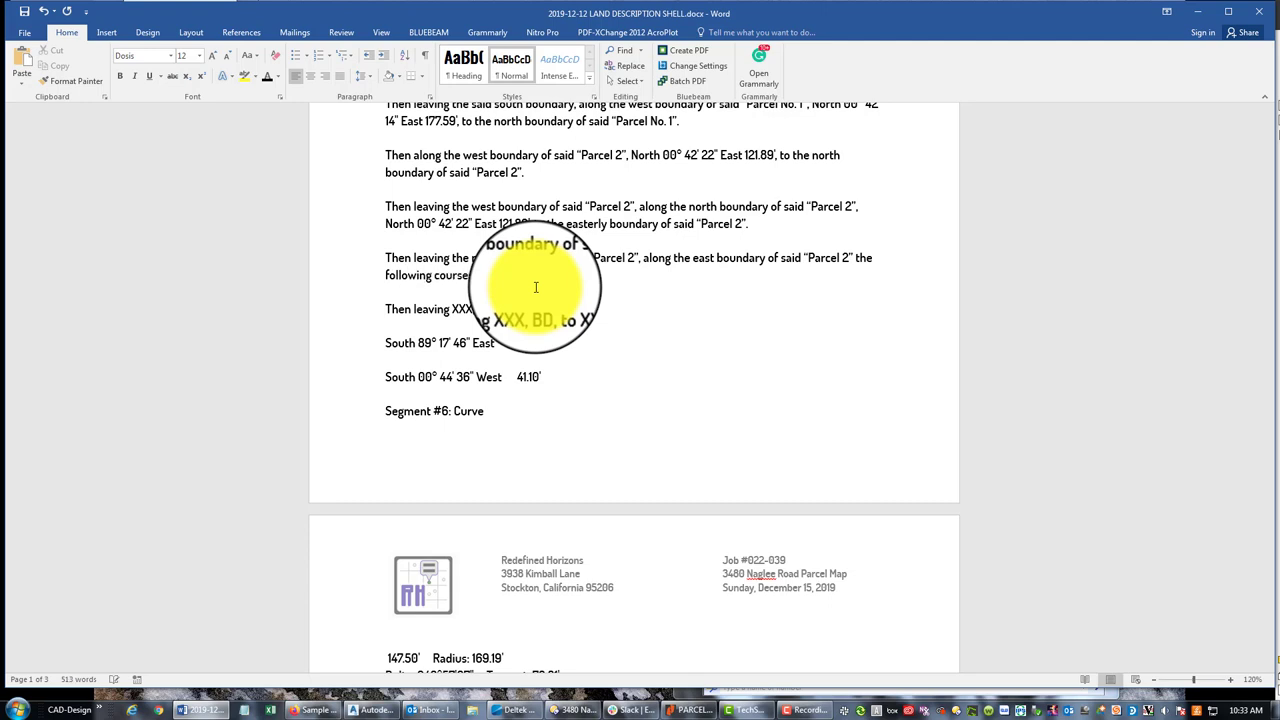
key("Return")
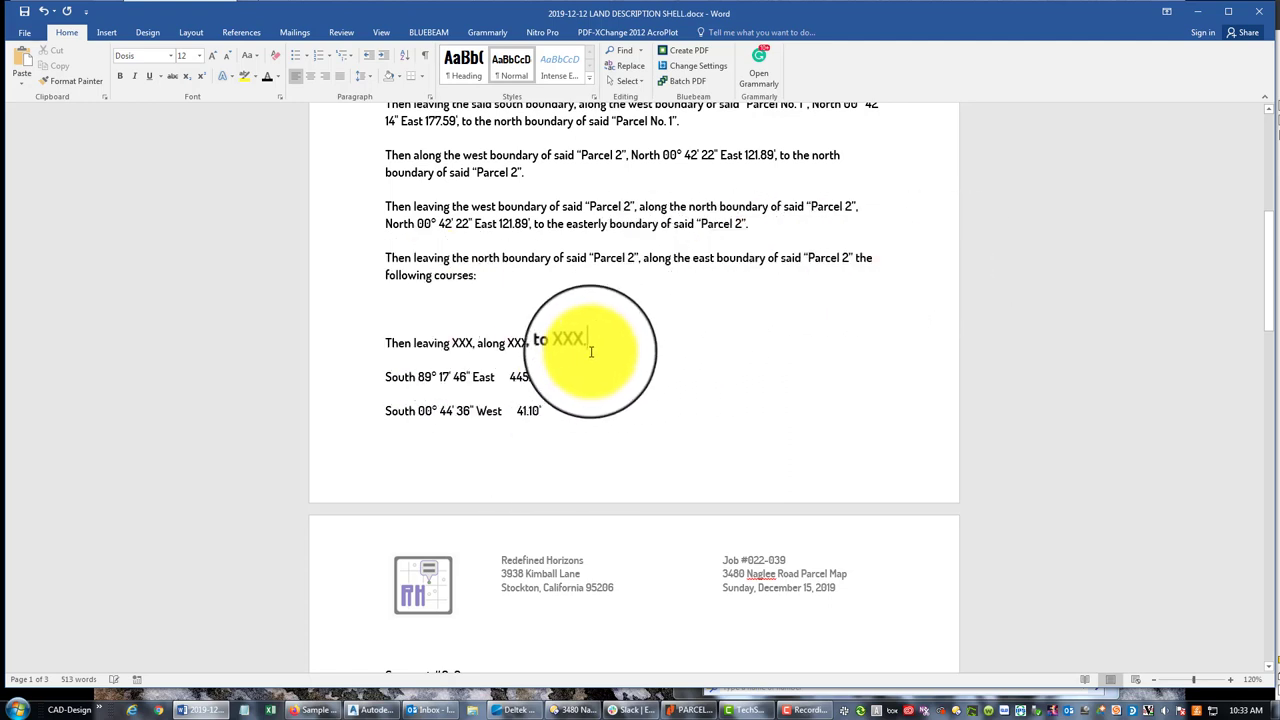
- Delete the unused “Then leaving XXX, along XXX, BD, to XXX.” sentence and the blank lines above it
left_click_drag(595, 343, 414, 330)
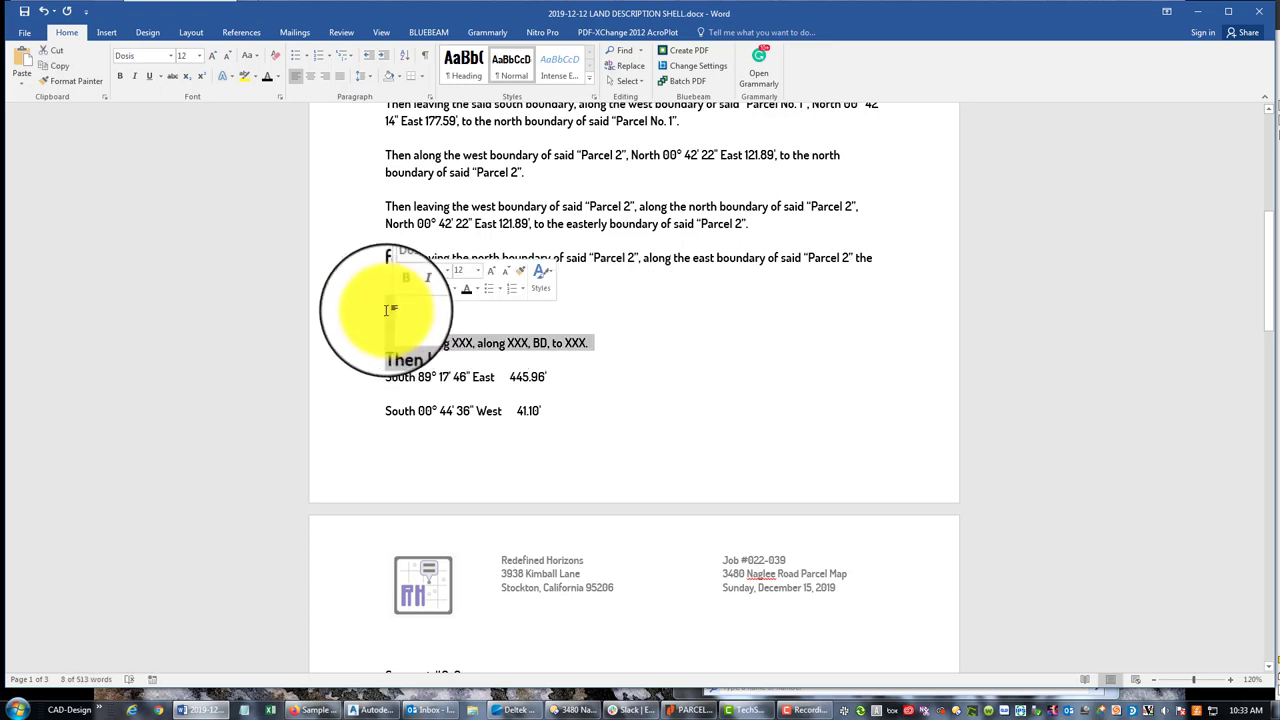
key("Delete")
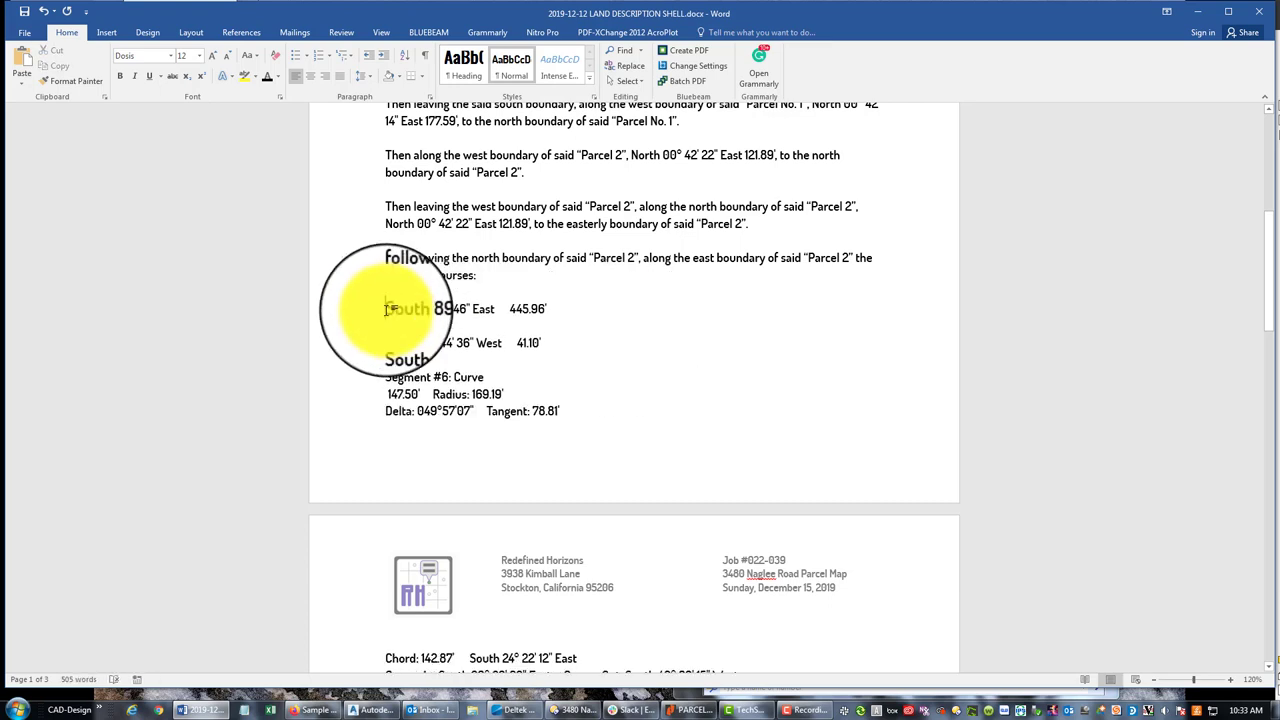
left_click(553, 309)
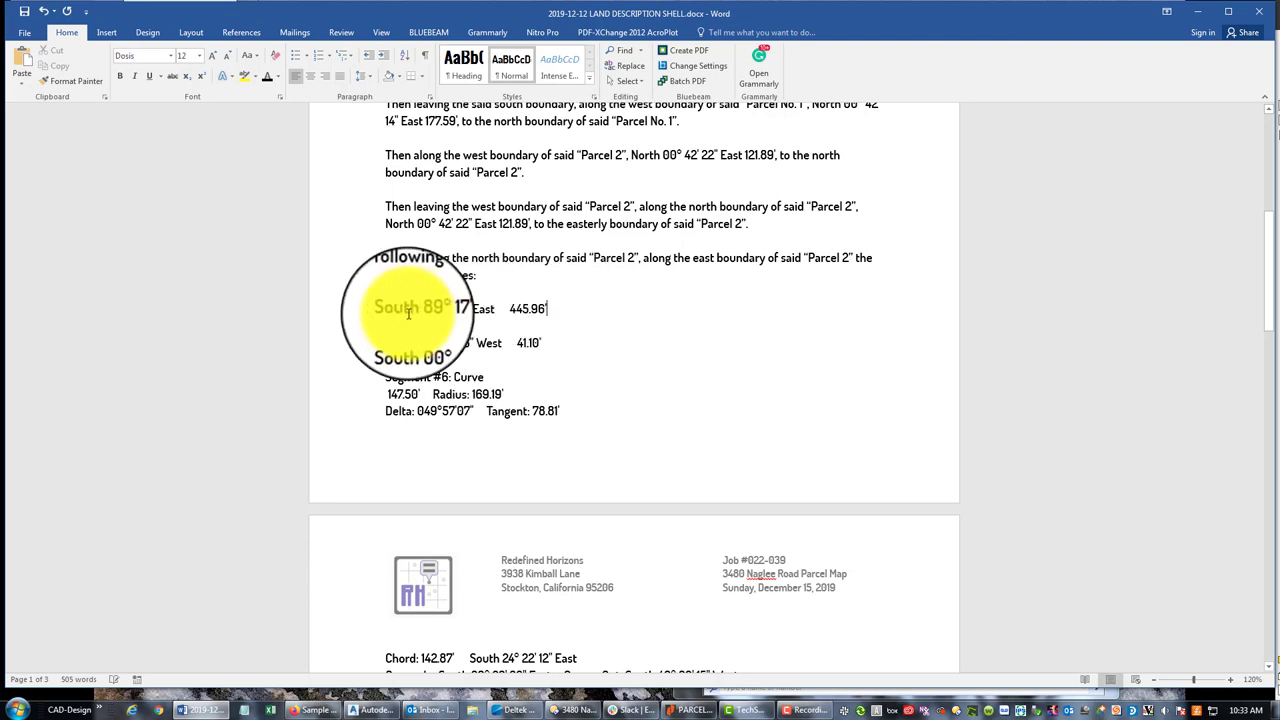
key("Down")
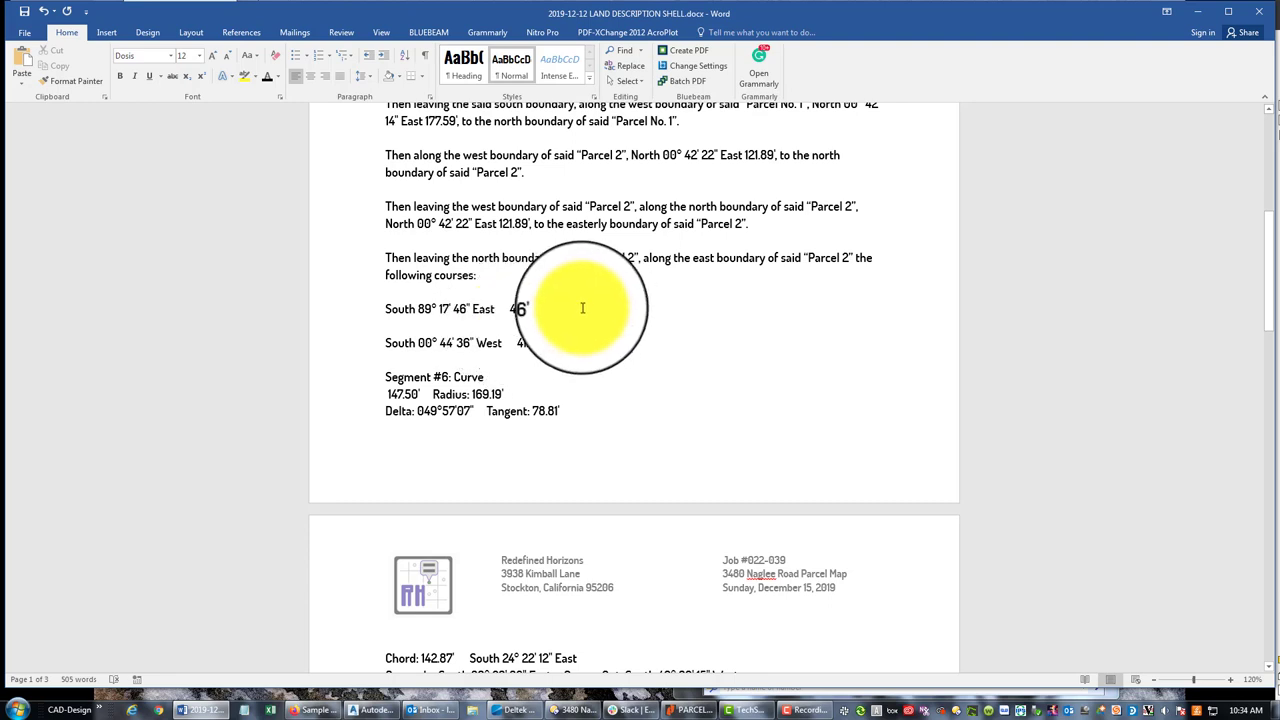
- Replace the north boundary call of “Parcel 2” with South 89° 17' 46" East 445.96' on one line, and delete the leftover source call
left_click_drag(556, 308, 385, 308)
key("ctrl+c")
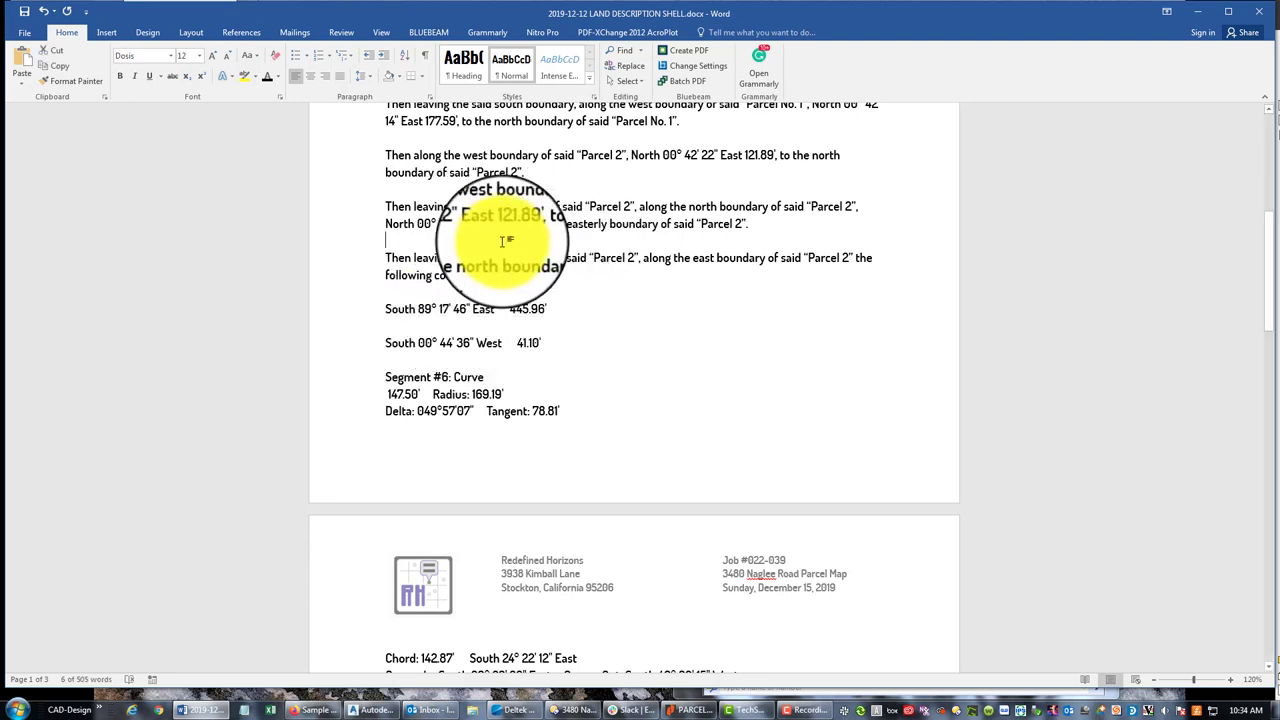
left_click(512, 238)
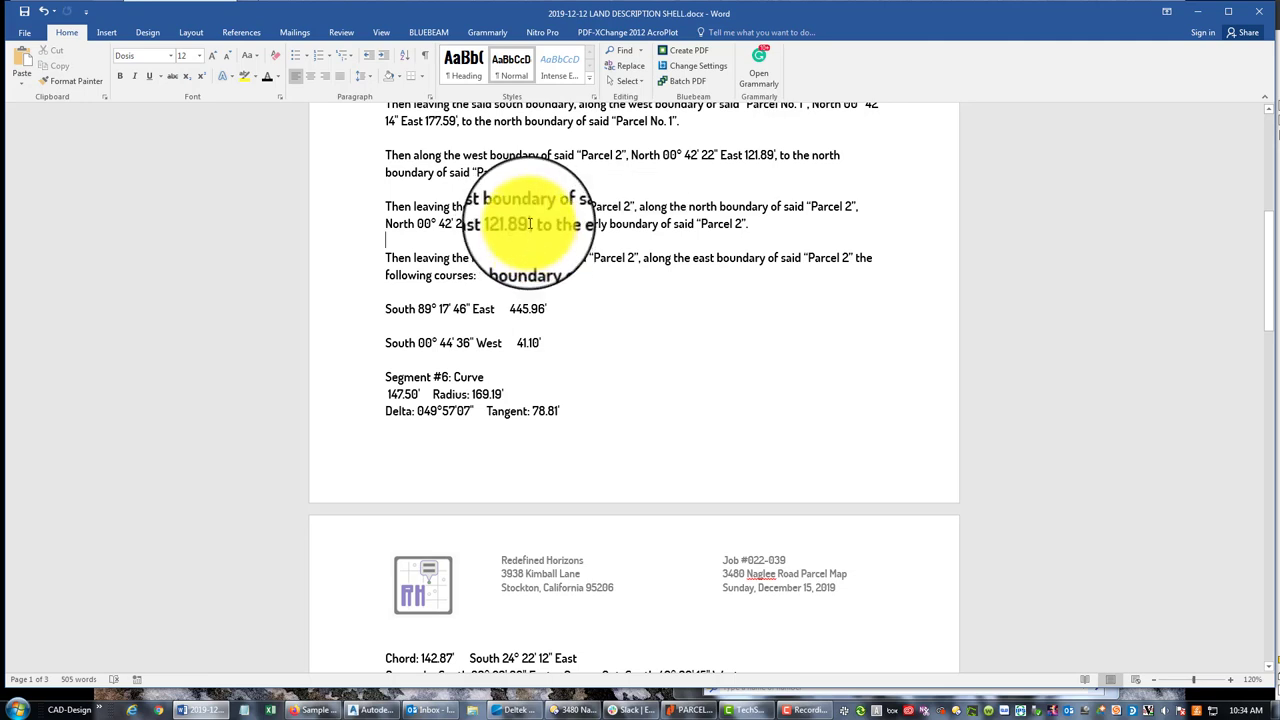
left_click_drag(530, 224, 404, 232)
left_click(386, 224, "shift")
key("ctrl+v")
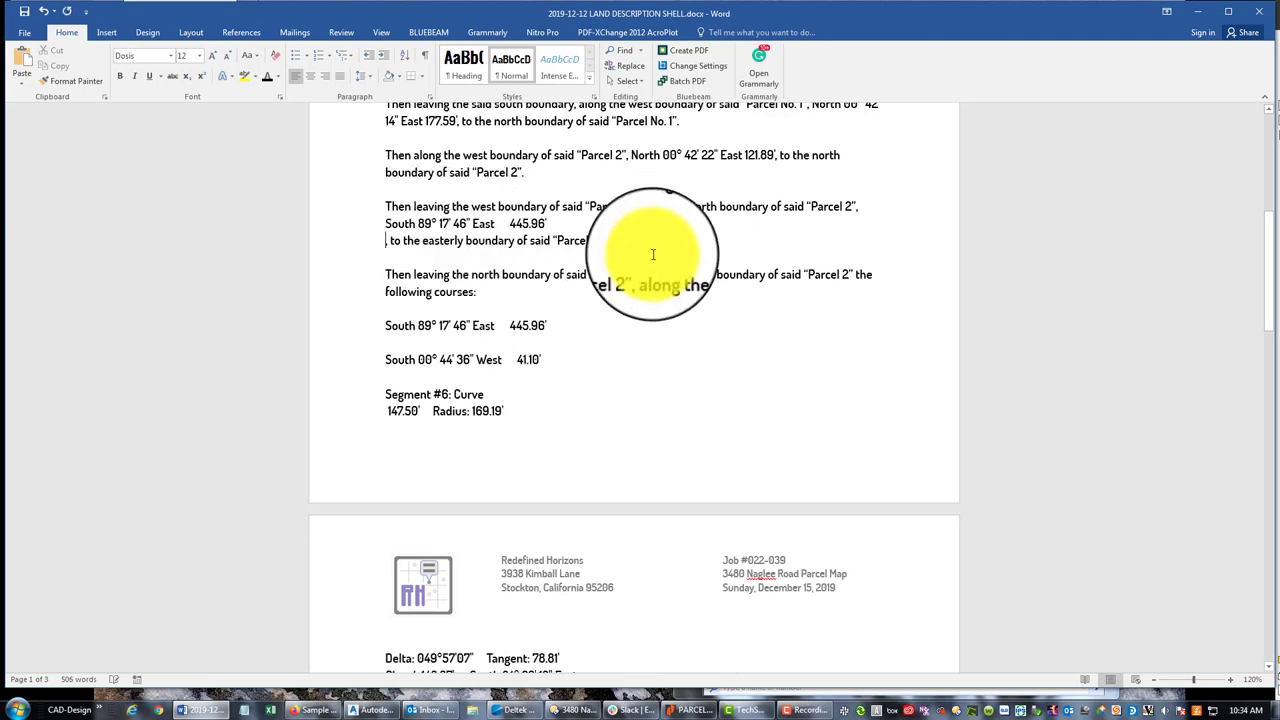
key("BackSpace")
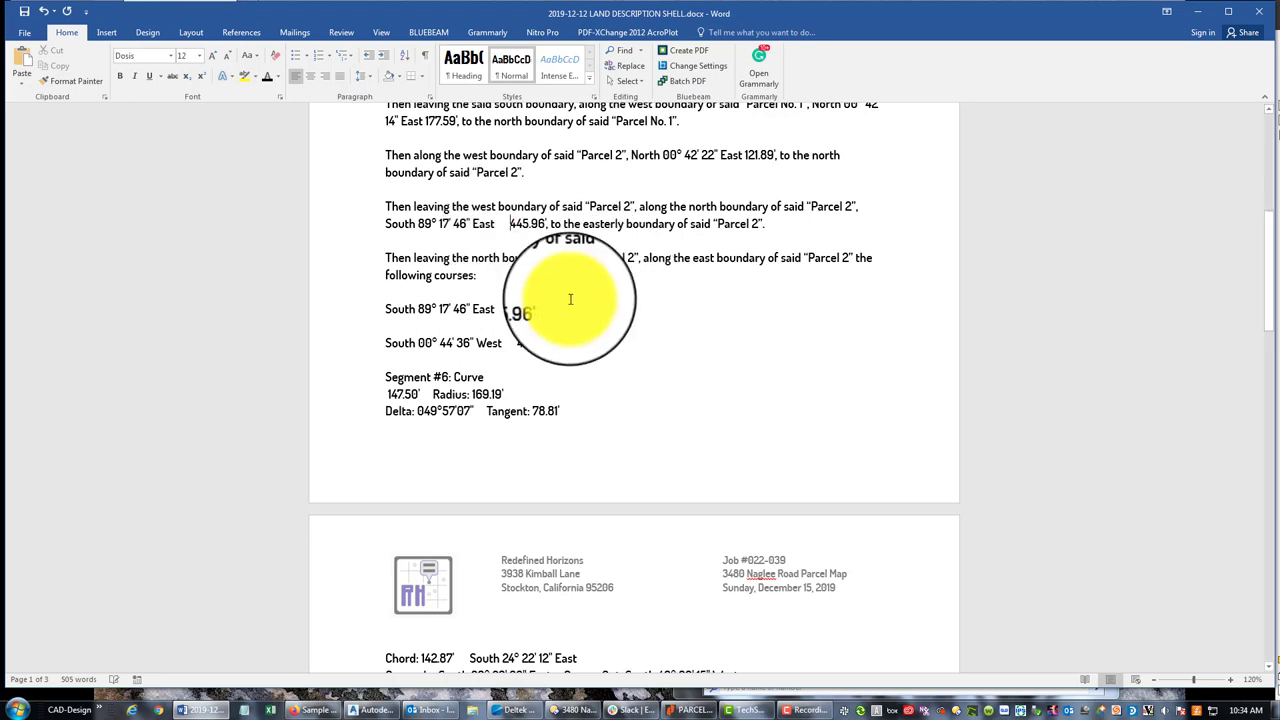
key("BackSpace")
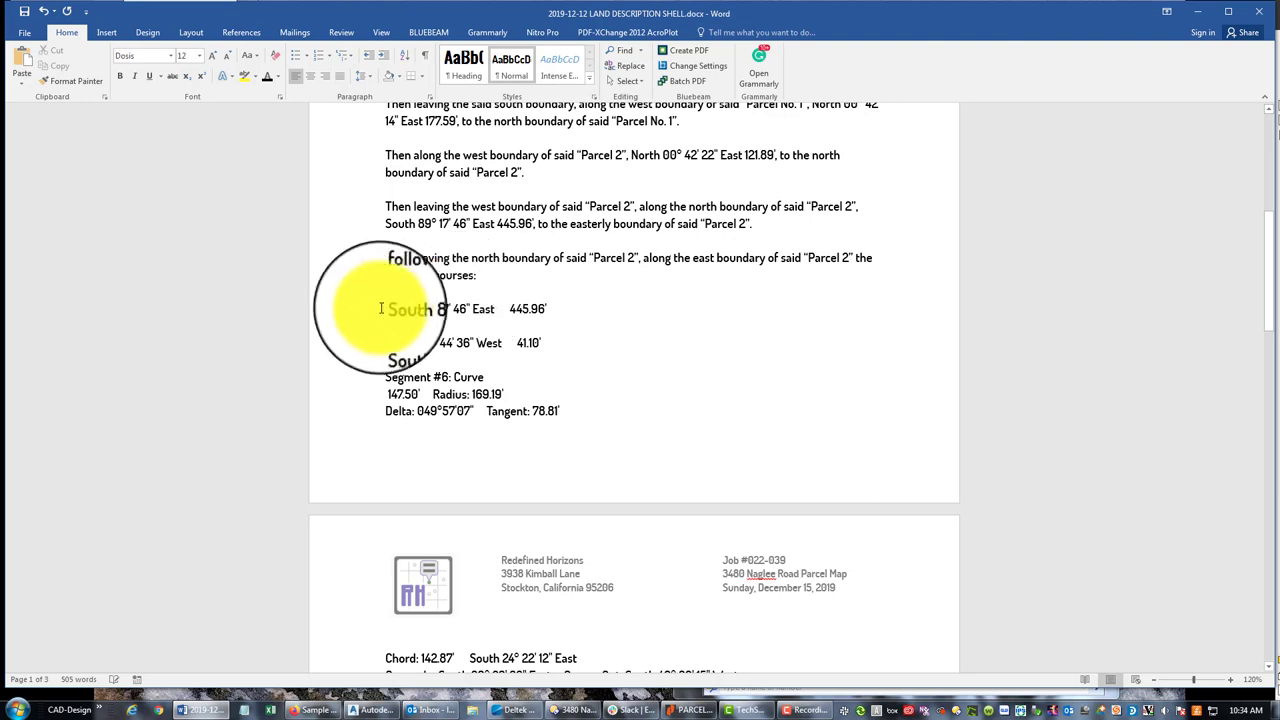
left_click_drag(552, 309, 347, 313)
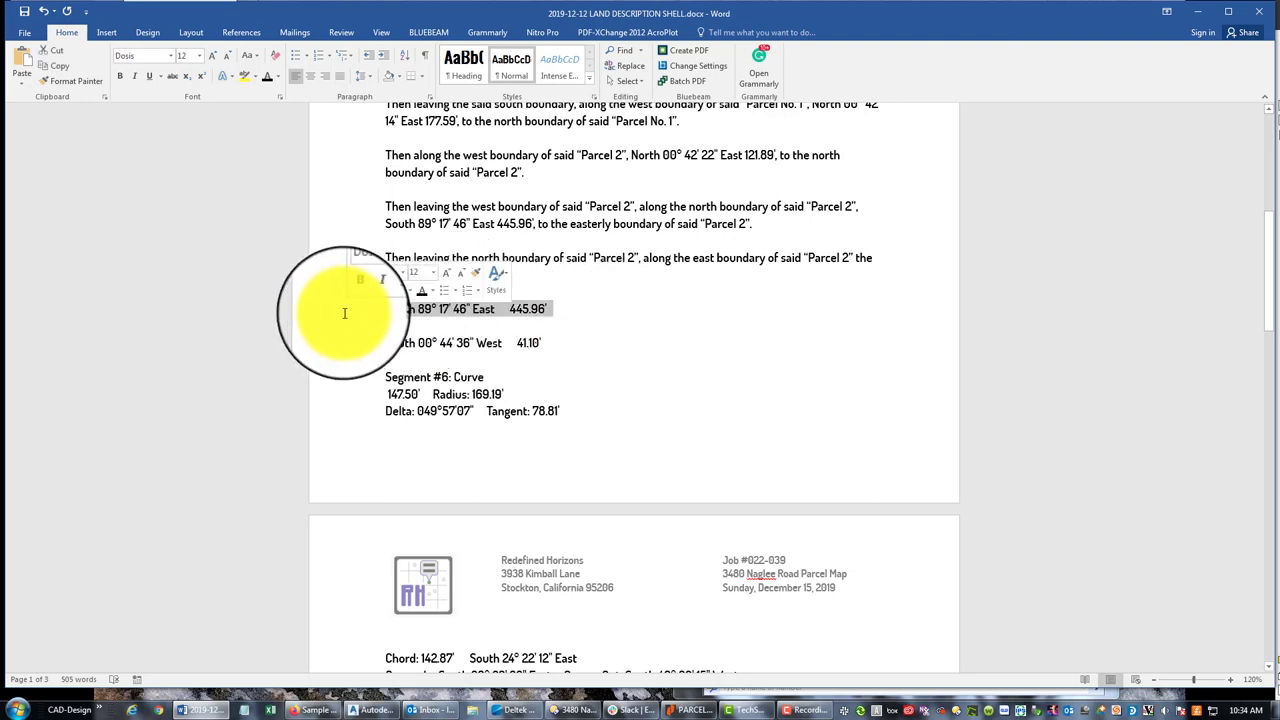
key("BackSpace")
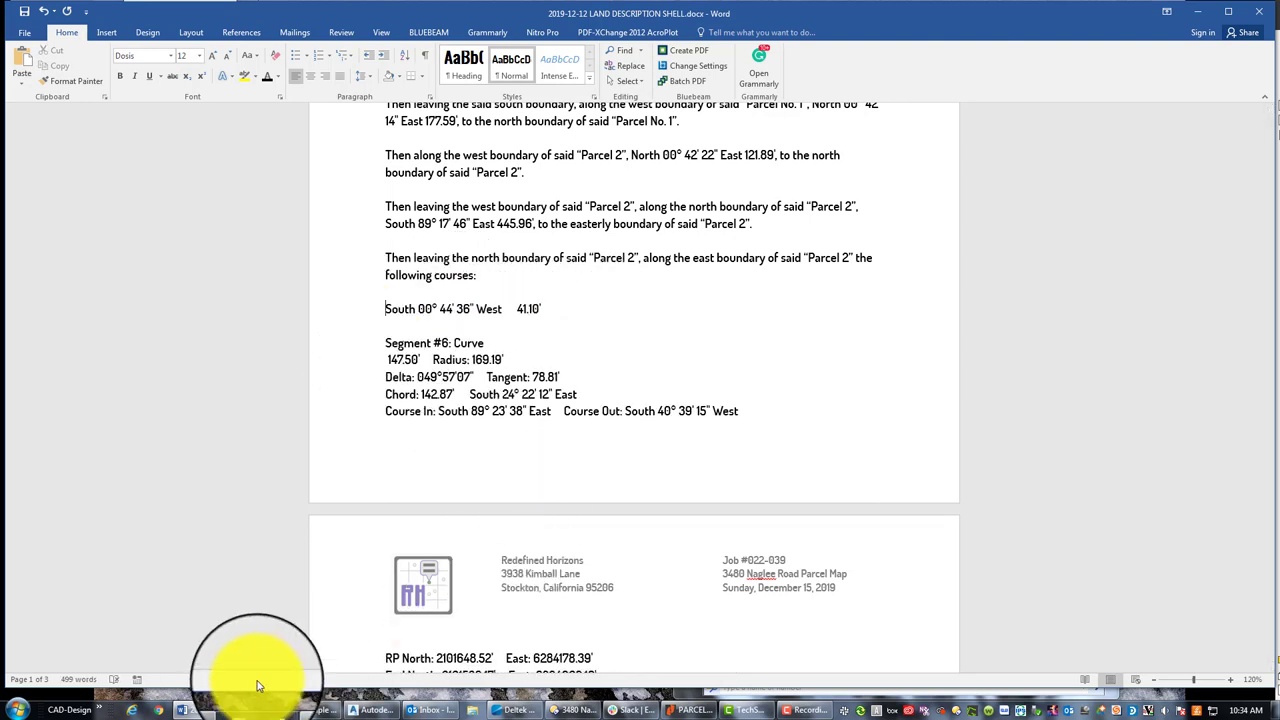
- Switch to Civil 3D and examine where the parcel's north boundary meets its east boundary
key("super+d")
key("alt+Tab")
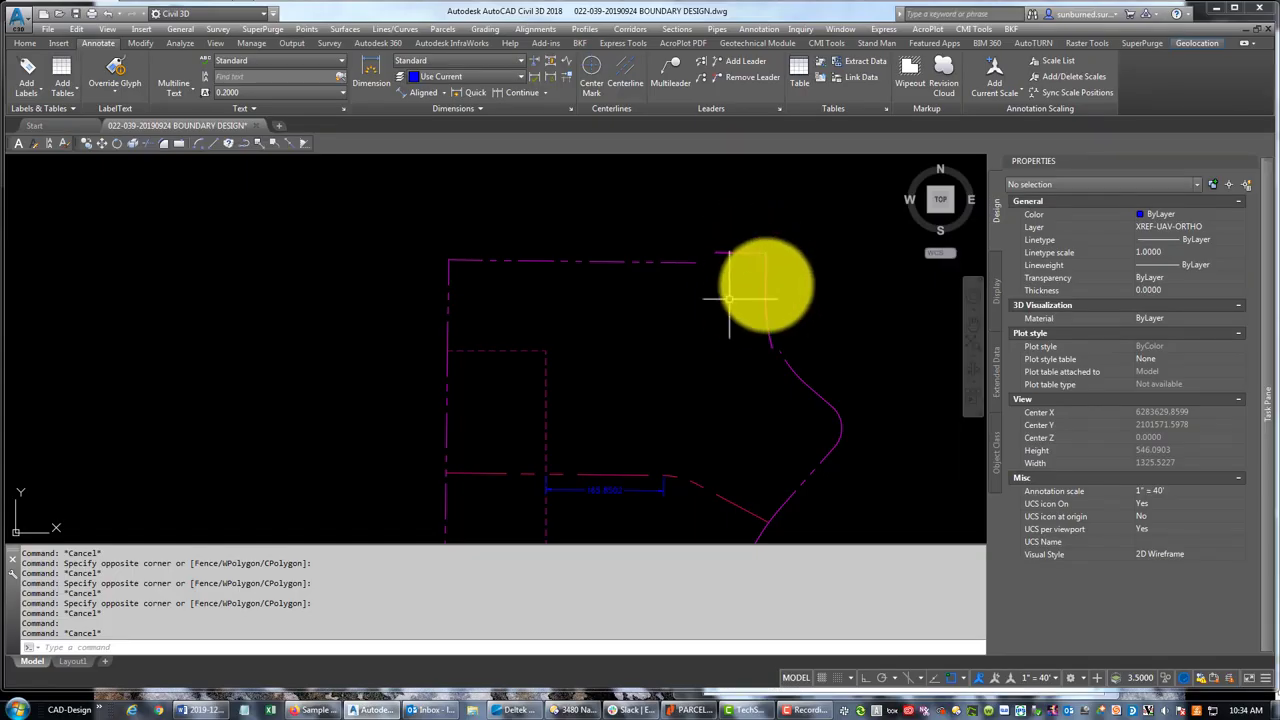
left_click(737, 271)
key("Escape")
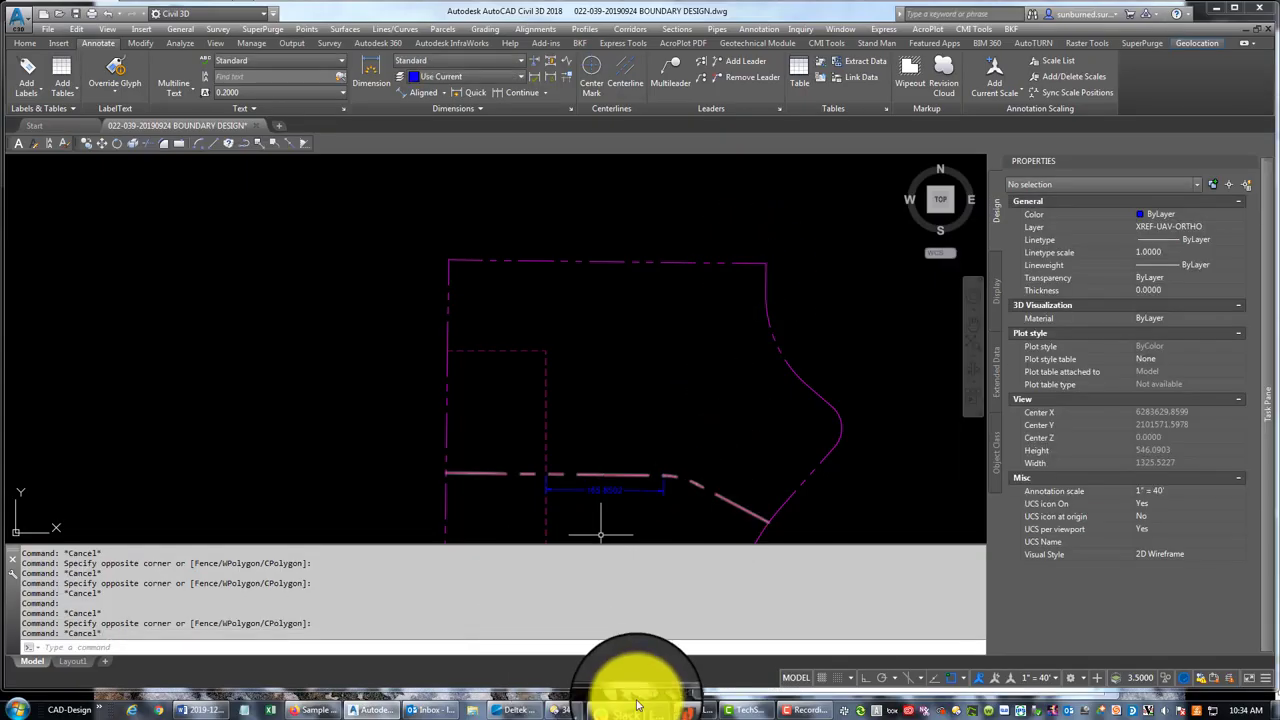
- Back in Word, format the first east boundary course as numbered item “1) South 00° 44' 36" West 41.10'.”
left_click(195, 710)
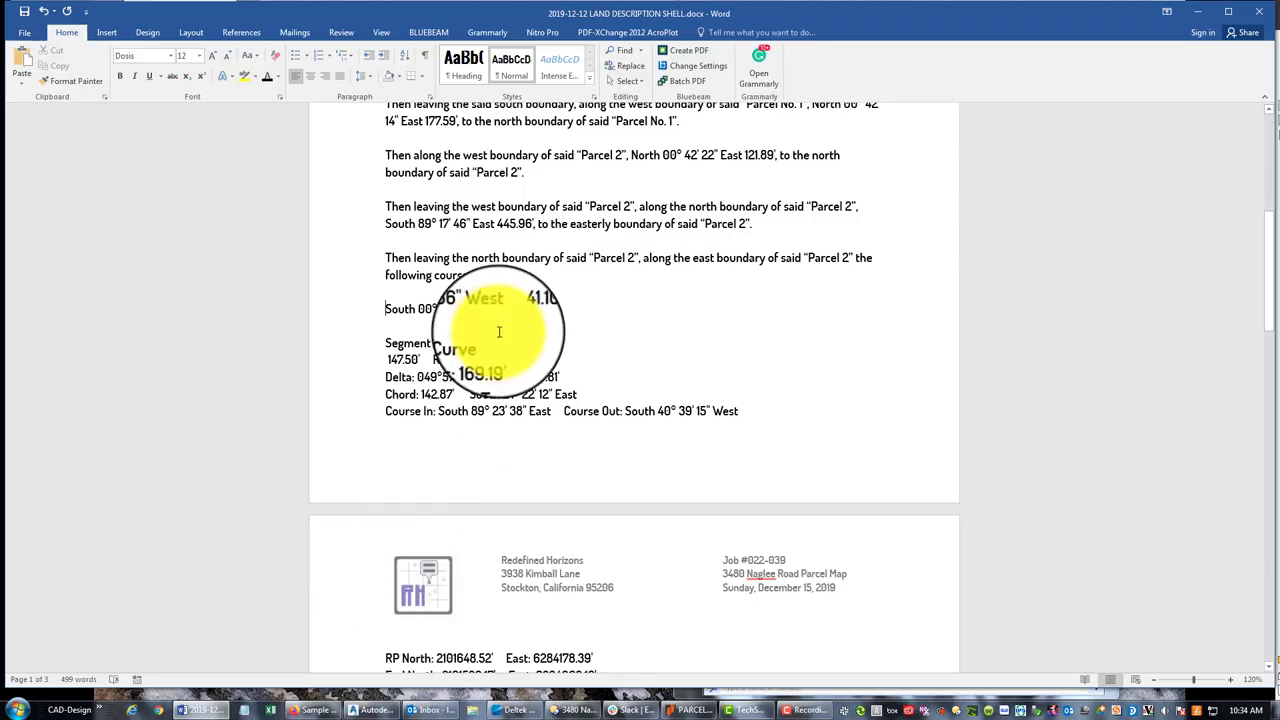
type("1)")
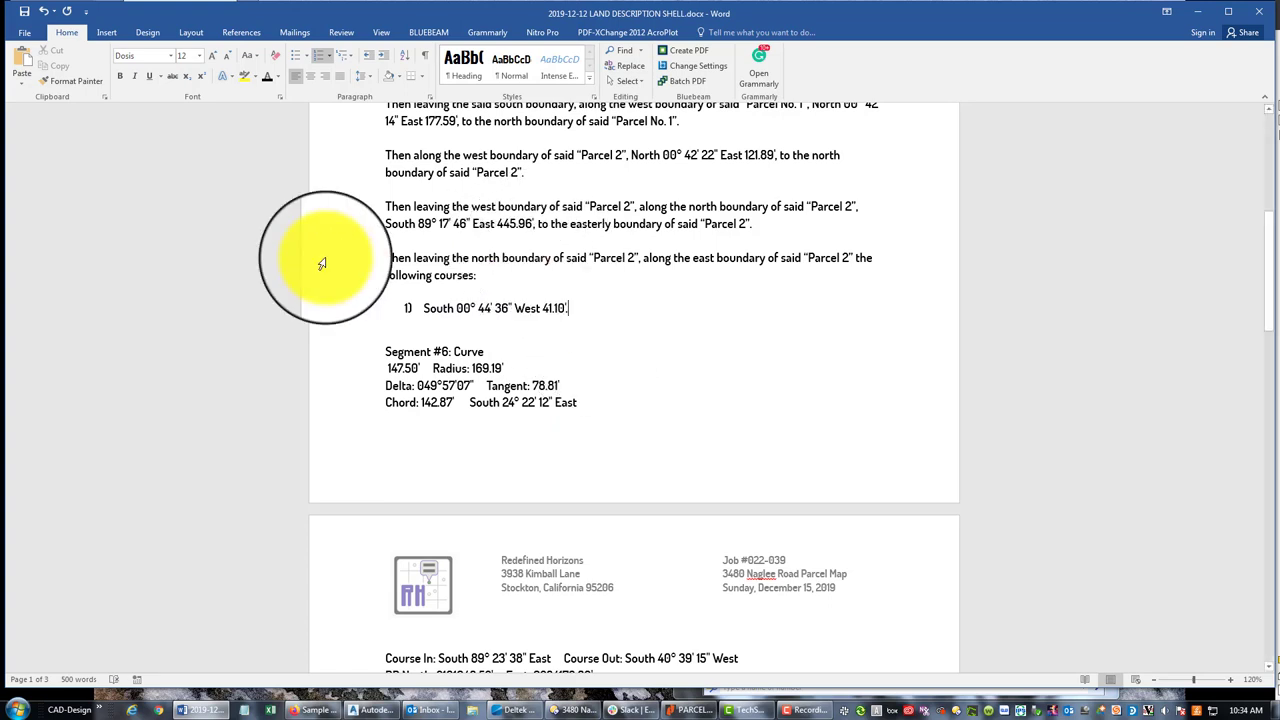
left_click_drag(386, 258, 475, 280)
left_click(580, 309)
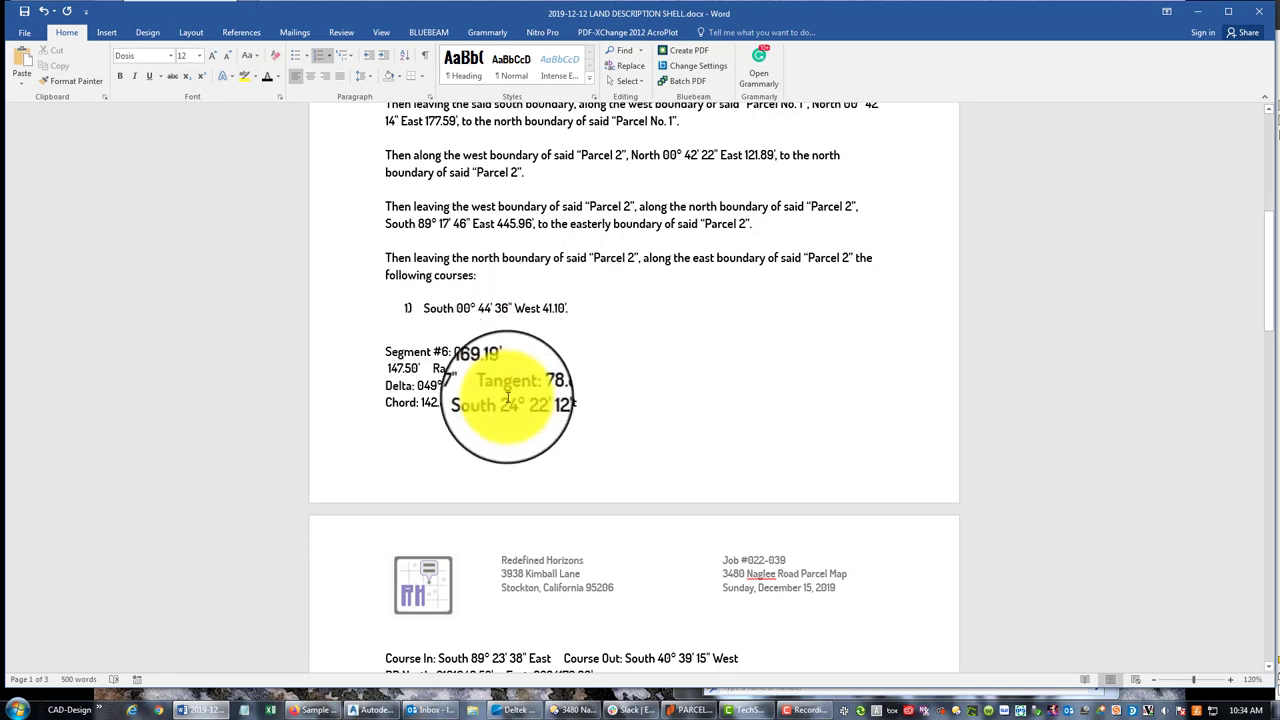
- Review the remaining curve and line calls below the first numbered course through to the closing records note
scroll(608, 343, "down", 5)
scroll(617, 343, "up", 5)
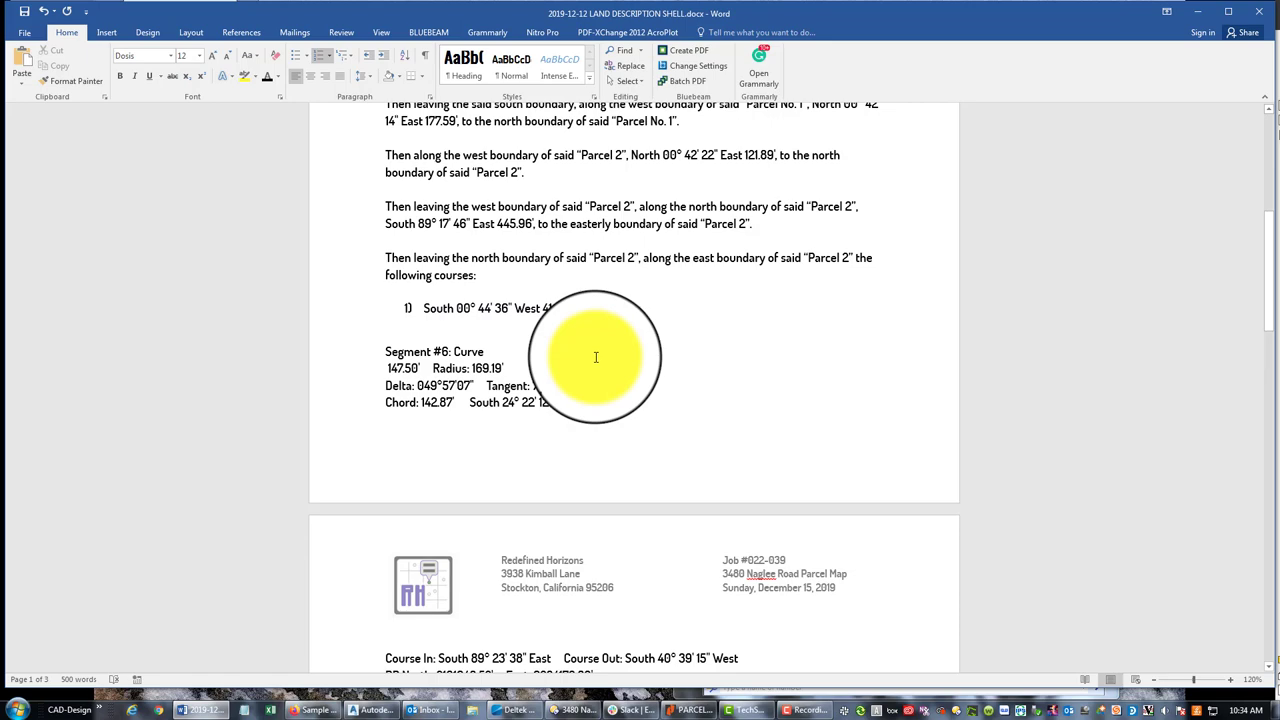
scroll(596, 357, "down", 10)
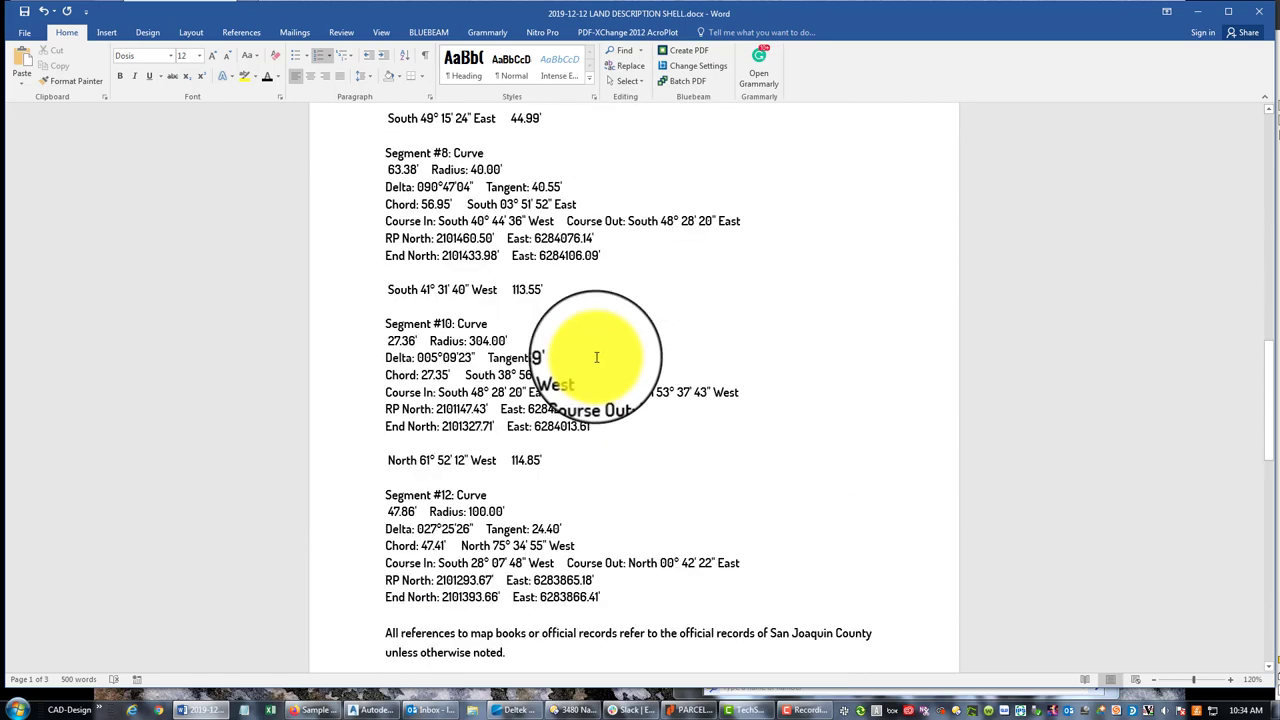
scroll(596, 357, "up", 10)
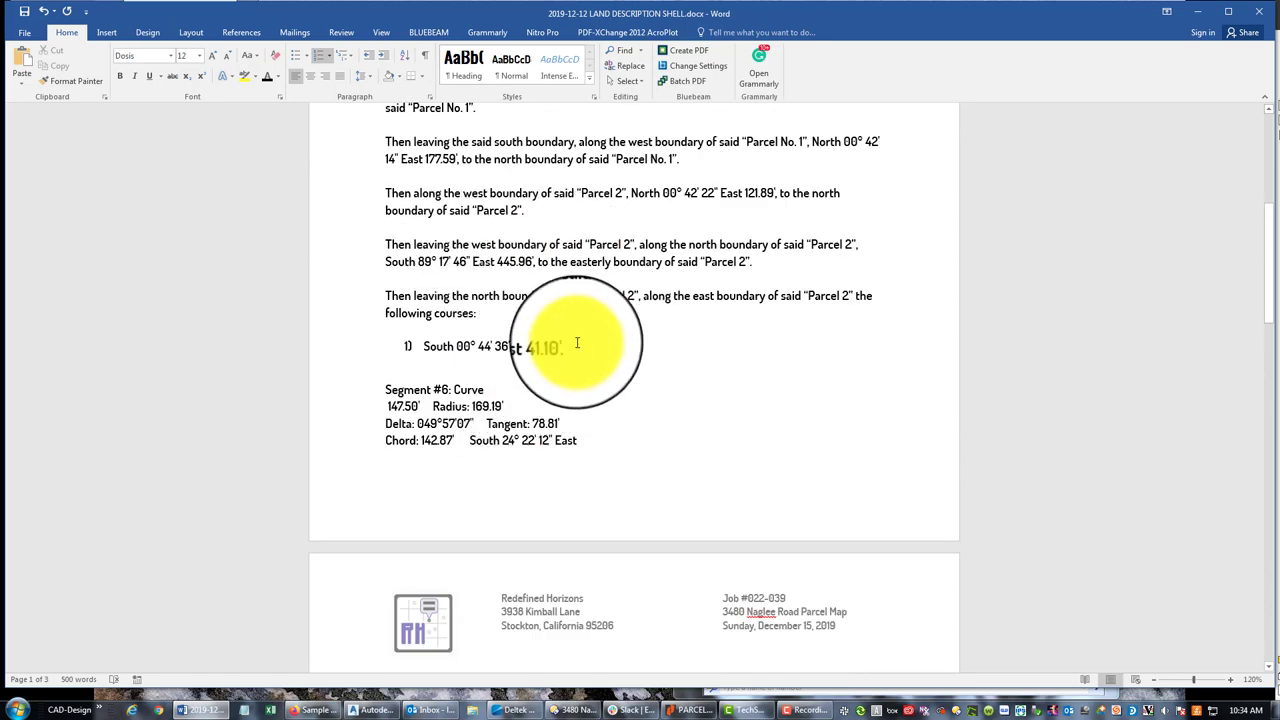